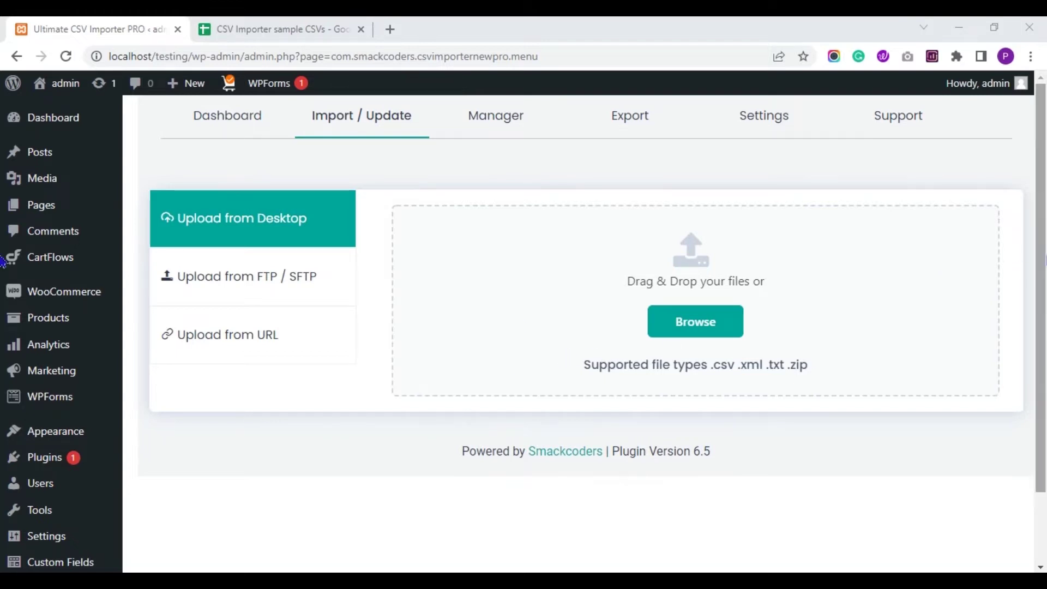
Open the "Custom meta fields" field group for editing in Advanced Custom Fields
scroll(1038, 254, down, 2)
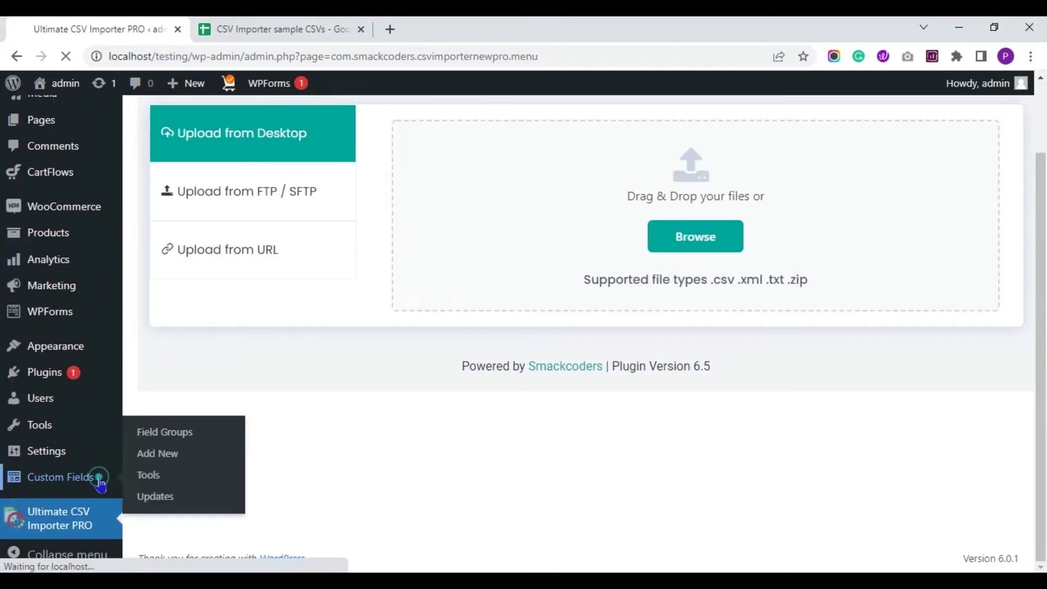
click(60, 518)
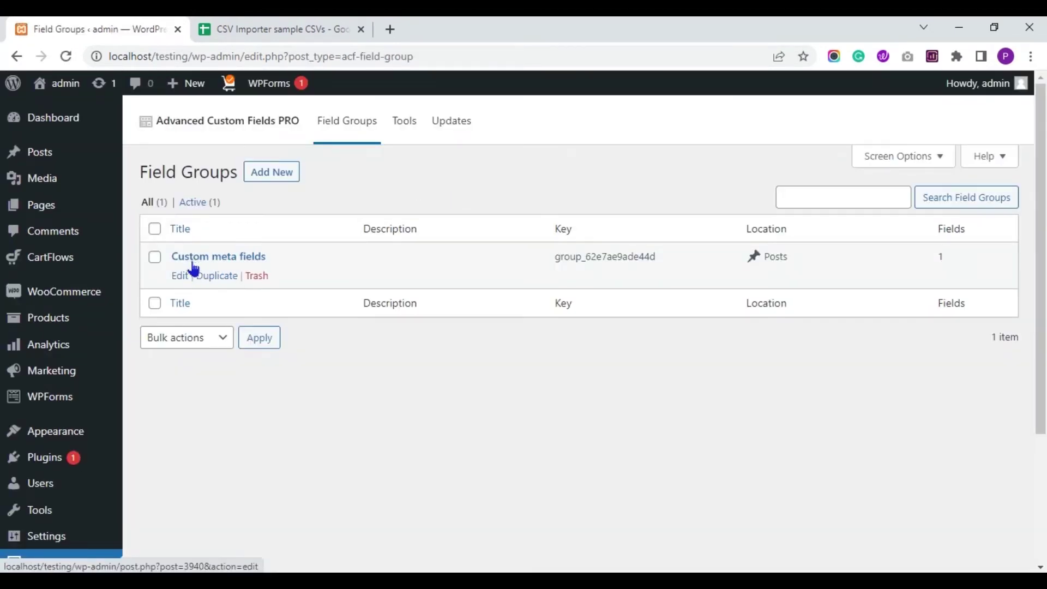
click(180, 276)
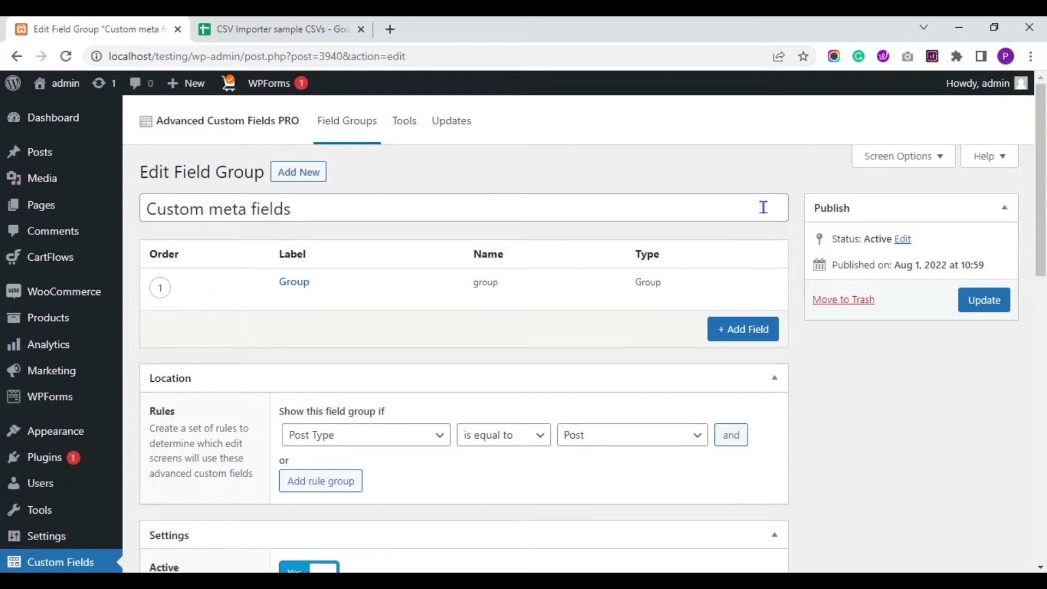
Expand the Group field of the "Custom meta fields" group and review its list of sub fields
click(287, 297)
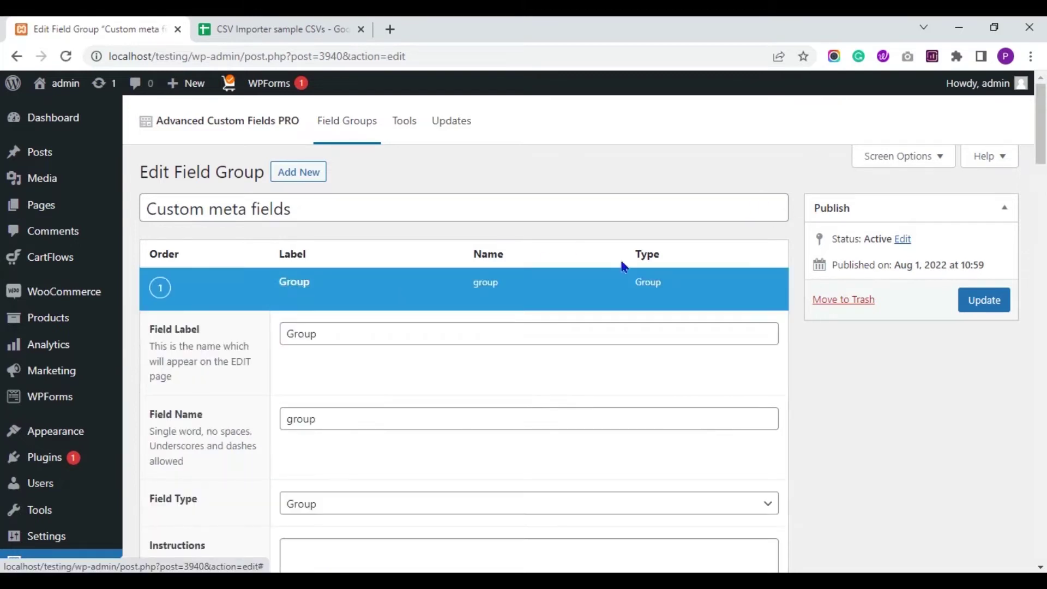
drag(1039, 93, 1038, 180)
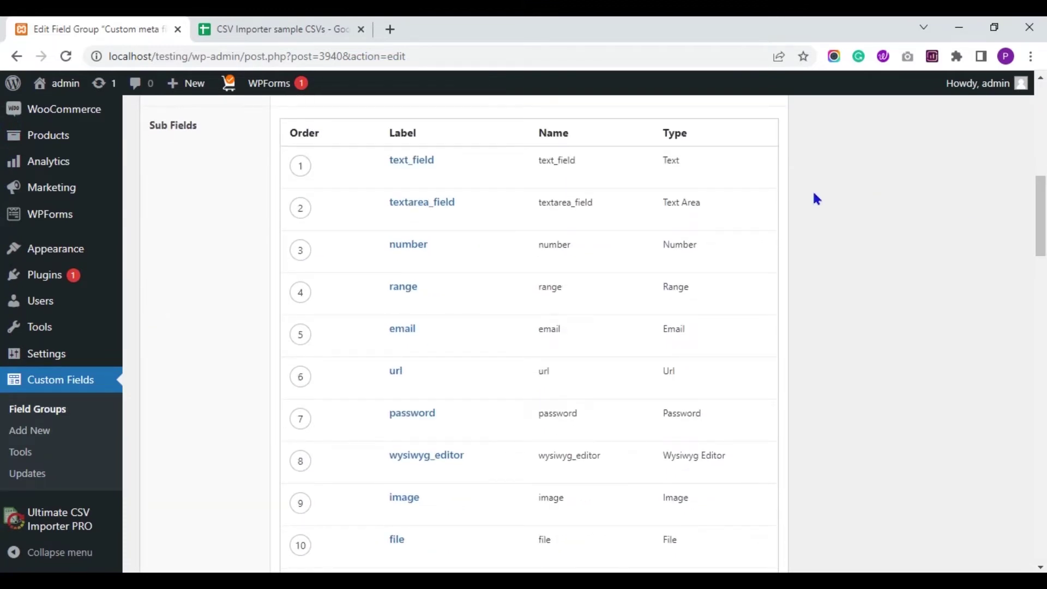
mouse_move(625, 282)
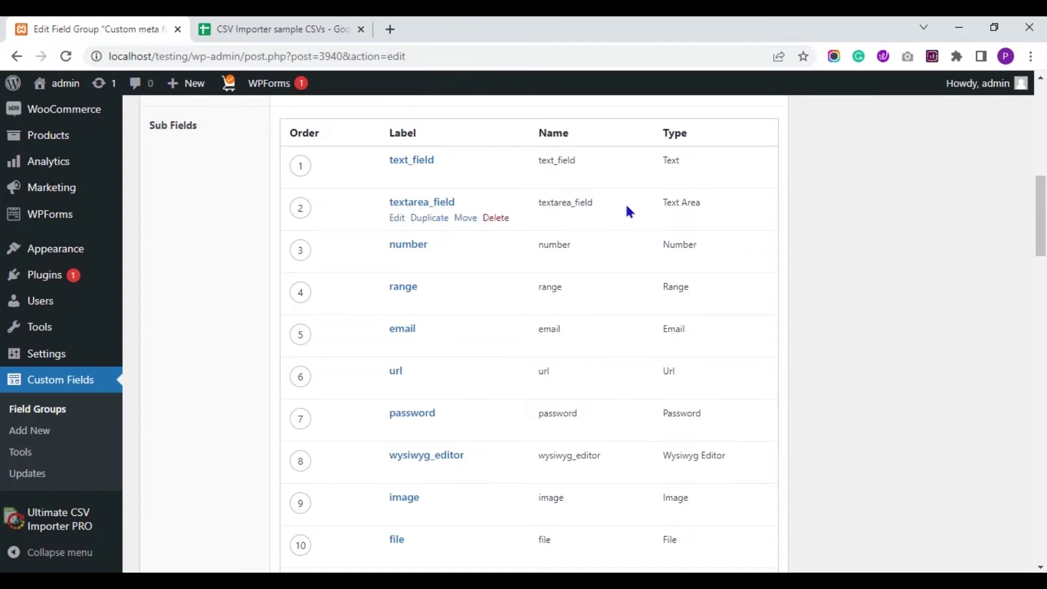
drag(1040, 207, 1038, 87)
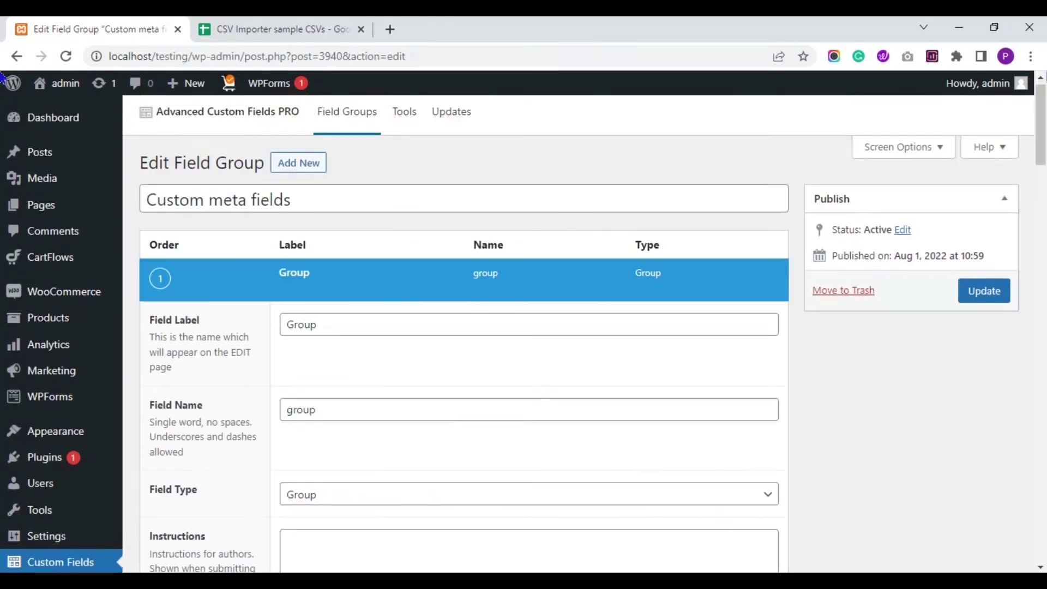
scroll(648, 161, up, 1)
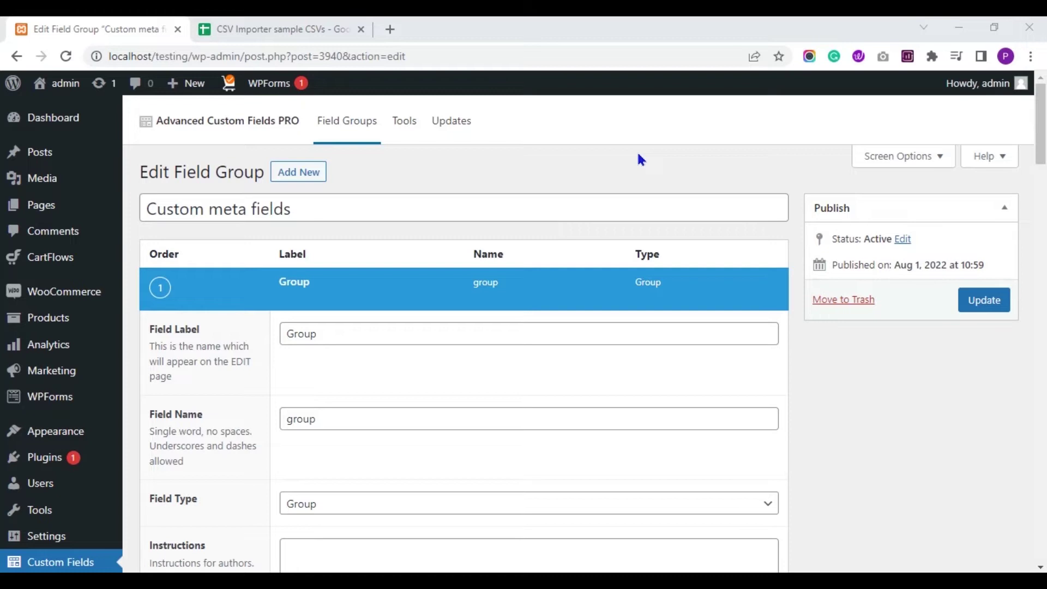
Switch to the CSV Importer sample CSVs spreadsheet in Google Sheets and examine the post_title, post_content and post_excerpt columns of the acf-group-fields sheet
click(293, 25)
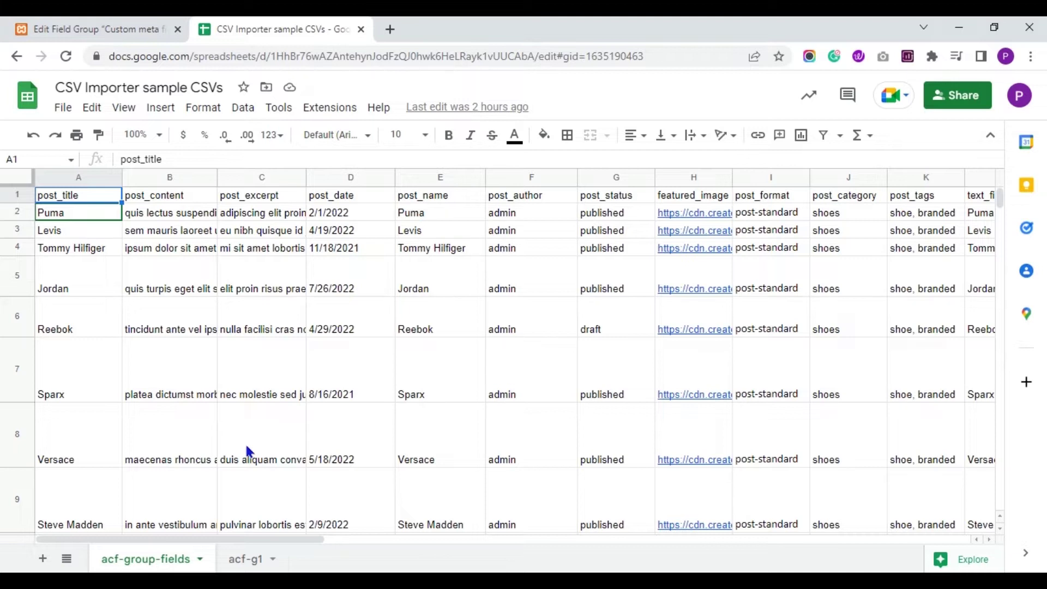
key(Down)
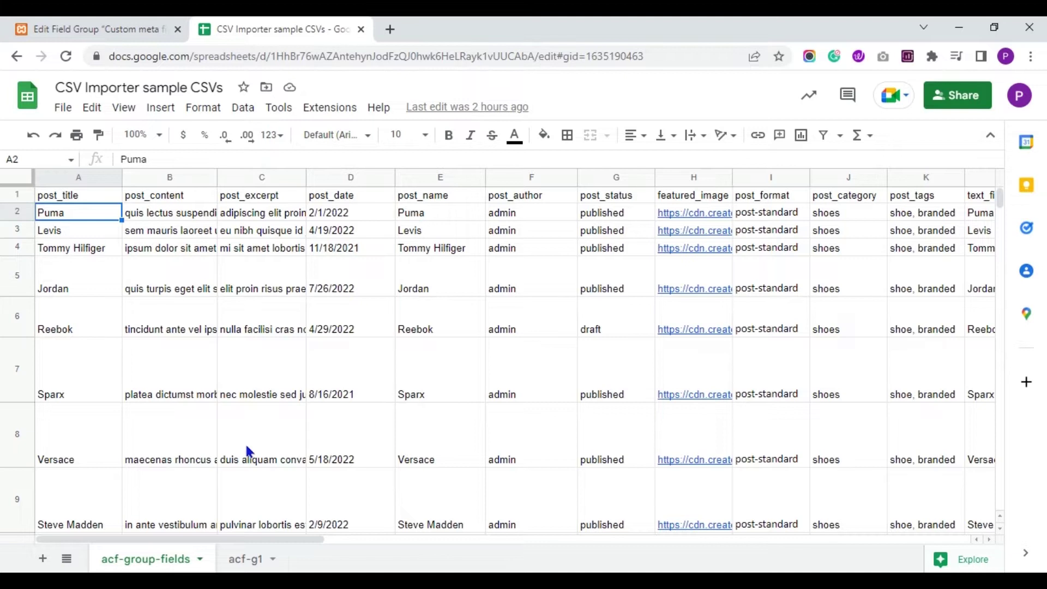
key(Right)
key(Up)
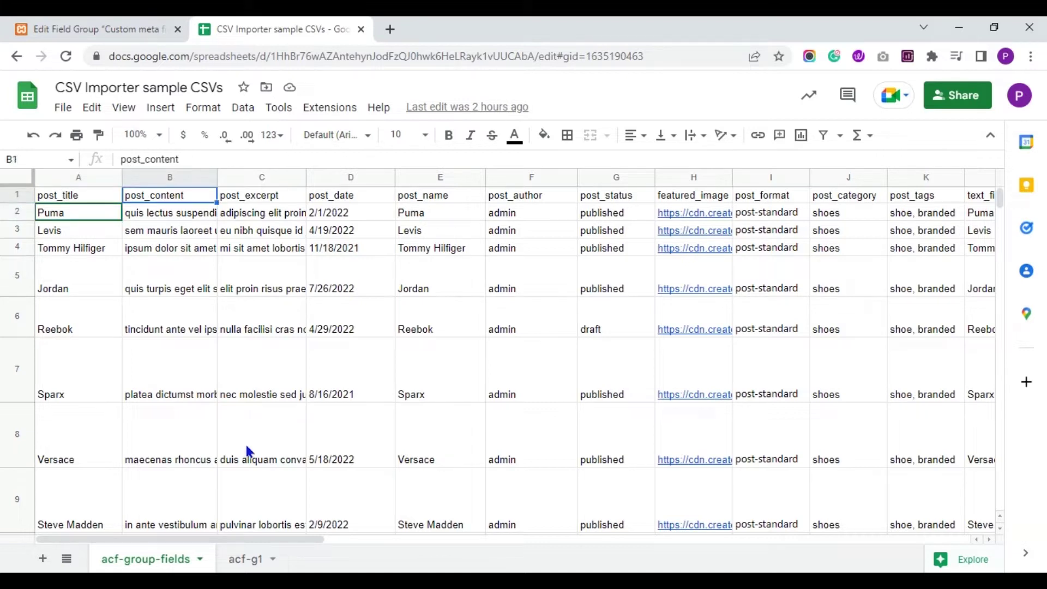
key(Down)
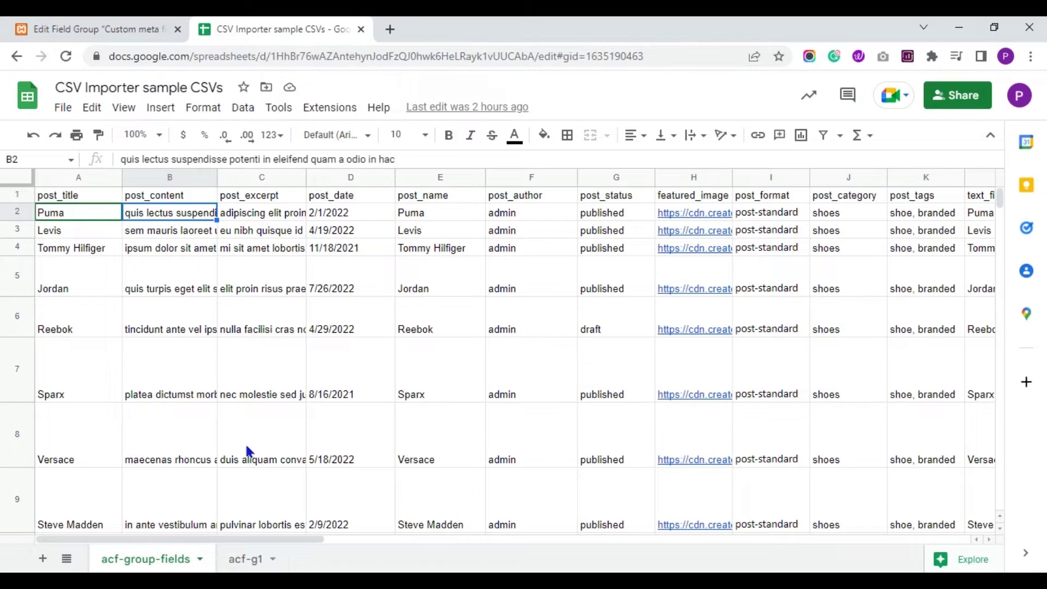
key(Right)
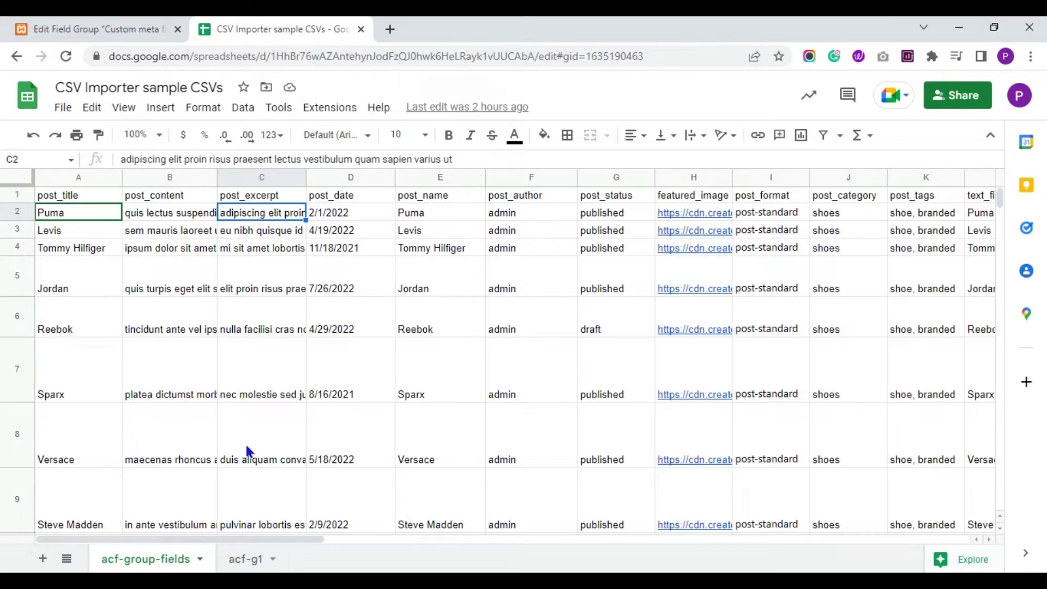
Examine the post_date and post_name columns, checking each header and its first values
key(Right)
key(Up)
key(Down)
key(Down)
key(Up)
key(Up)
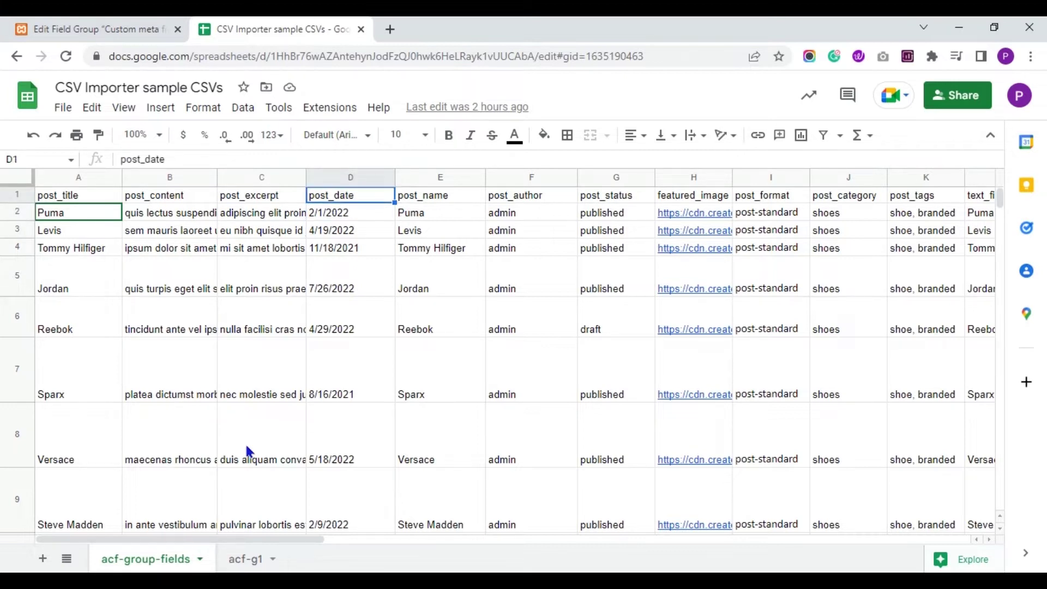
key(Right)
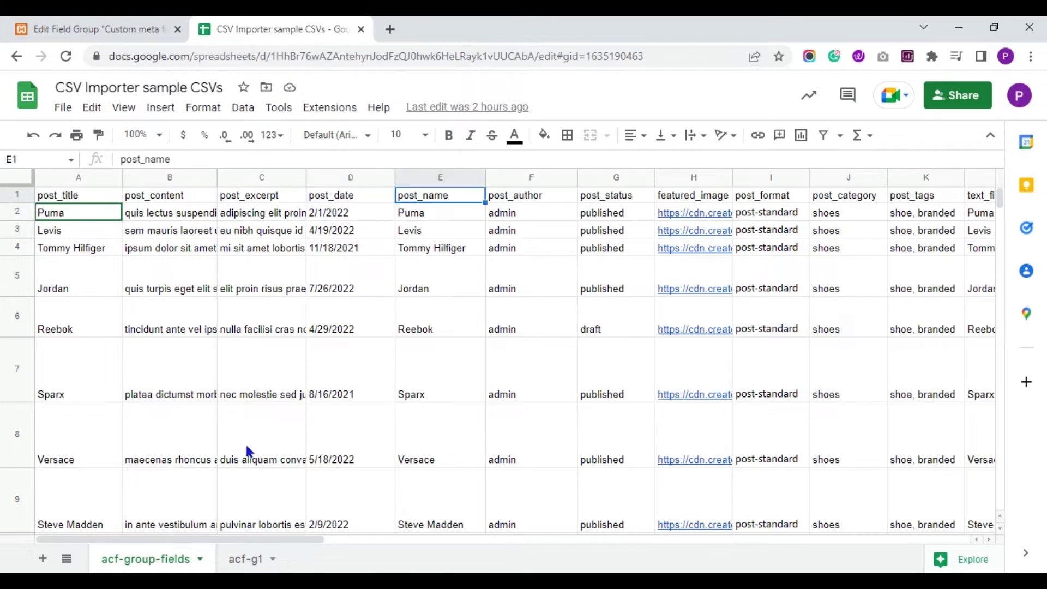
key(Down)
key(Down)
key(Up)
key(Up)
Examine the post_author and post_status columns, including the draft entry in the Reebok row
key(Right)
key(Down)
key(Down)
key(Down)
key(Up)
key(Up)
key(Up)
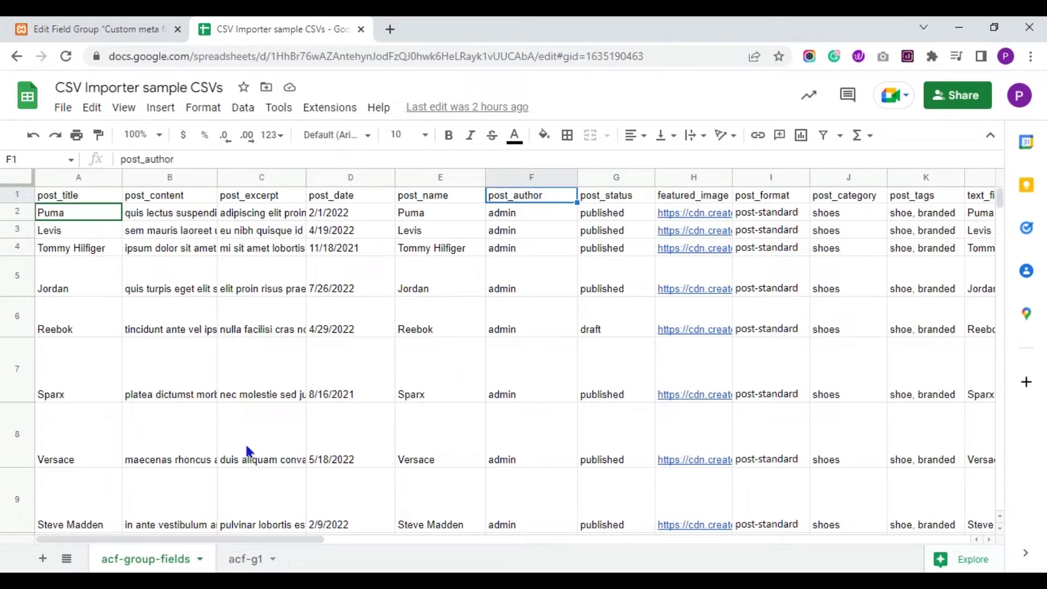
key(Right)
key(Down)
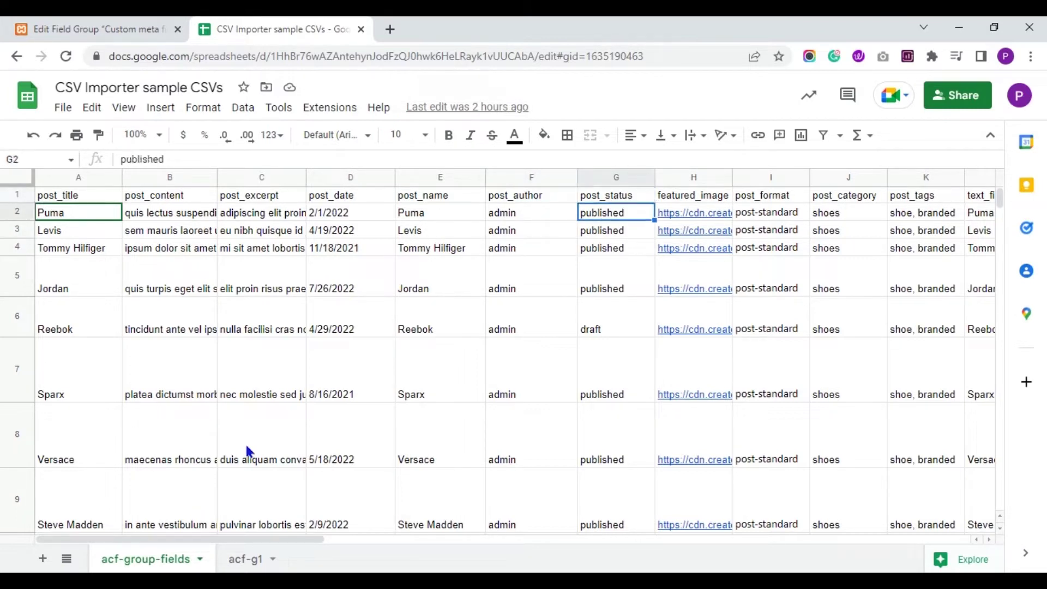
click(612, 329)
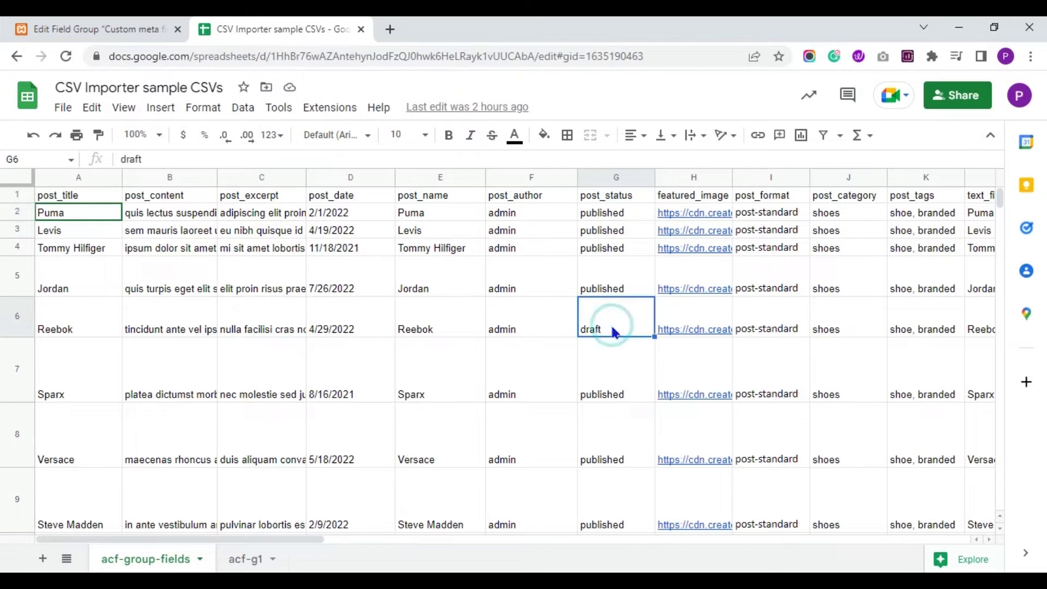
click(600, 214)
key(Up)
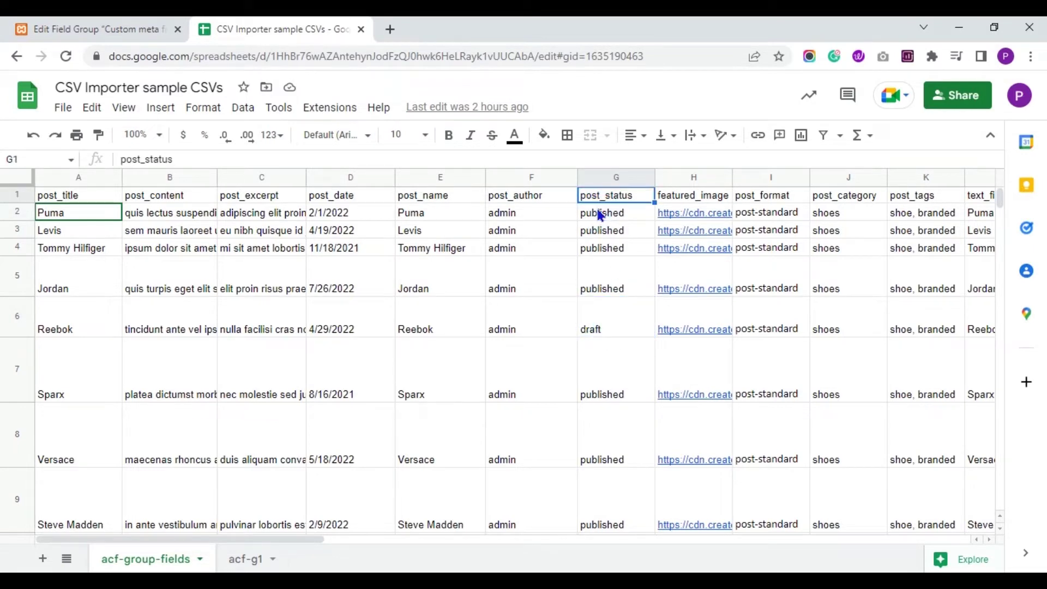
Examine the featured_image and post_format headers together with their values in the first data row
key(Right)
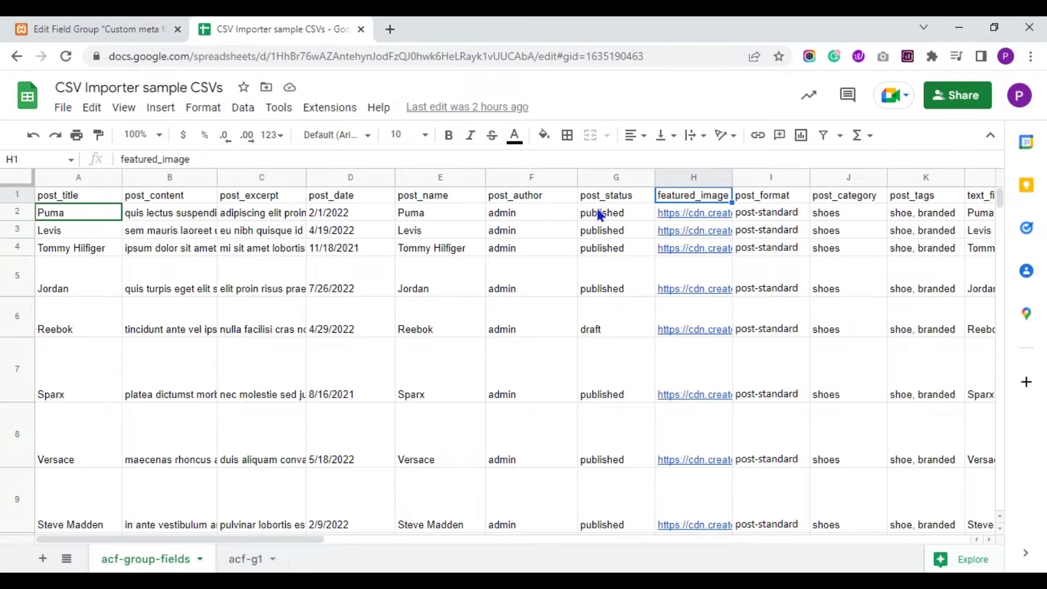
key(Down)
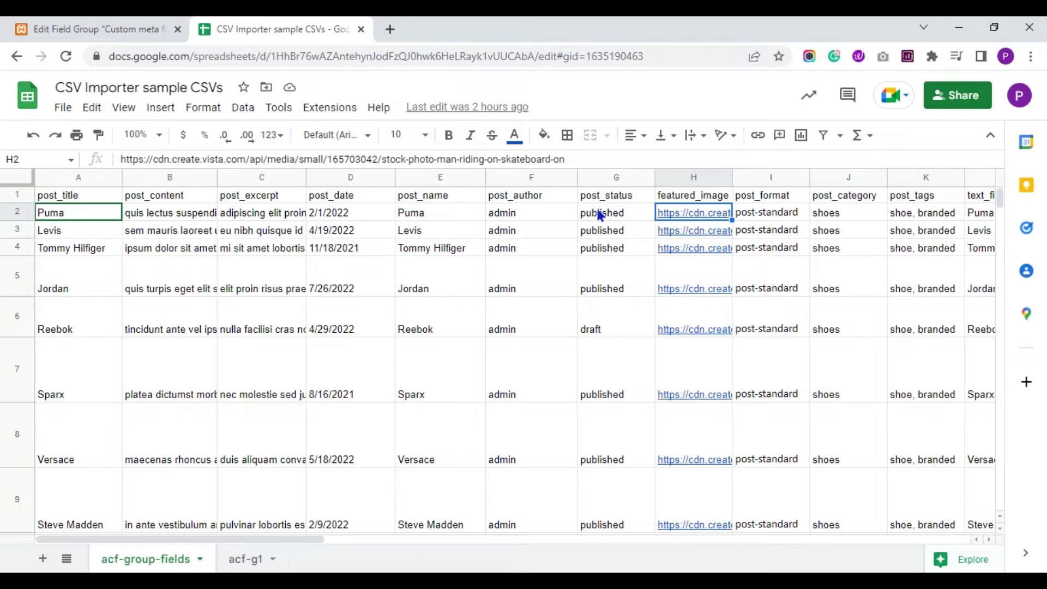
key(Up)
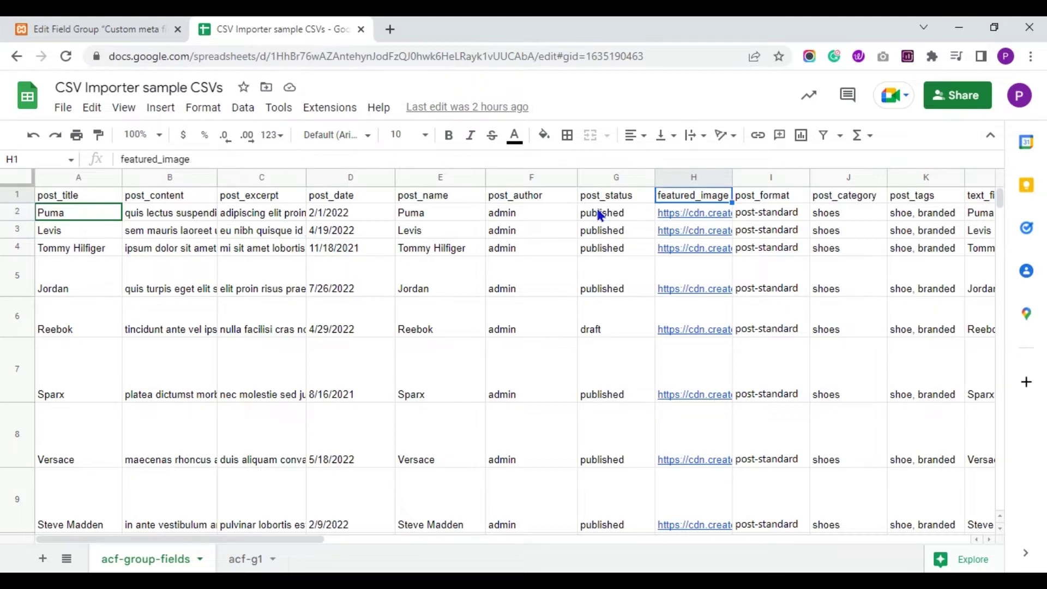
key(Right)
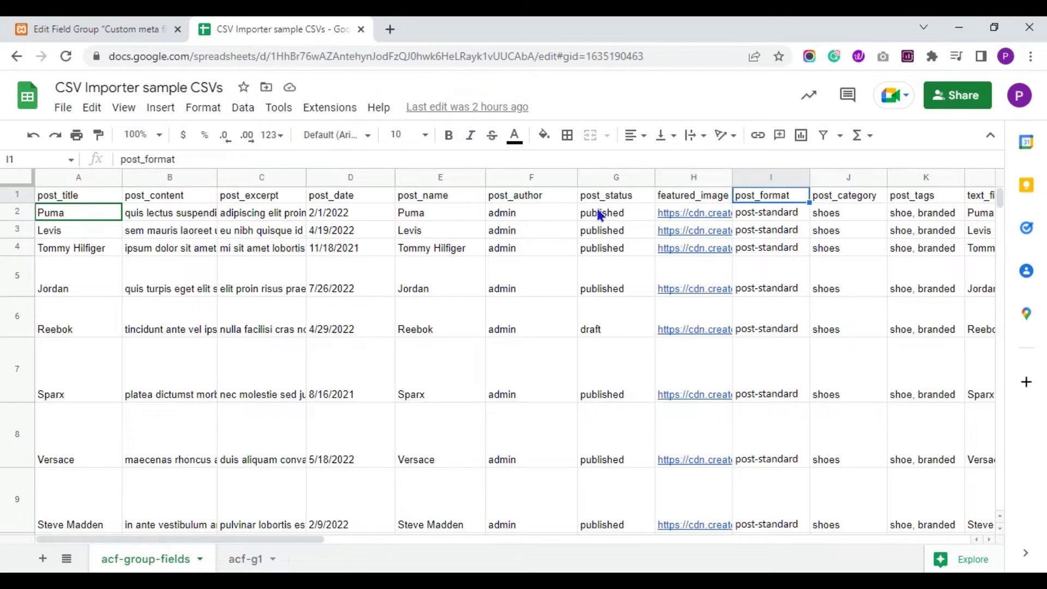
key(Down)
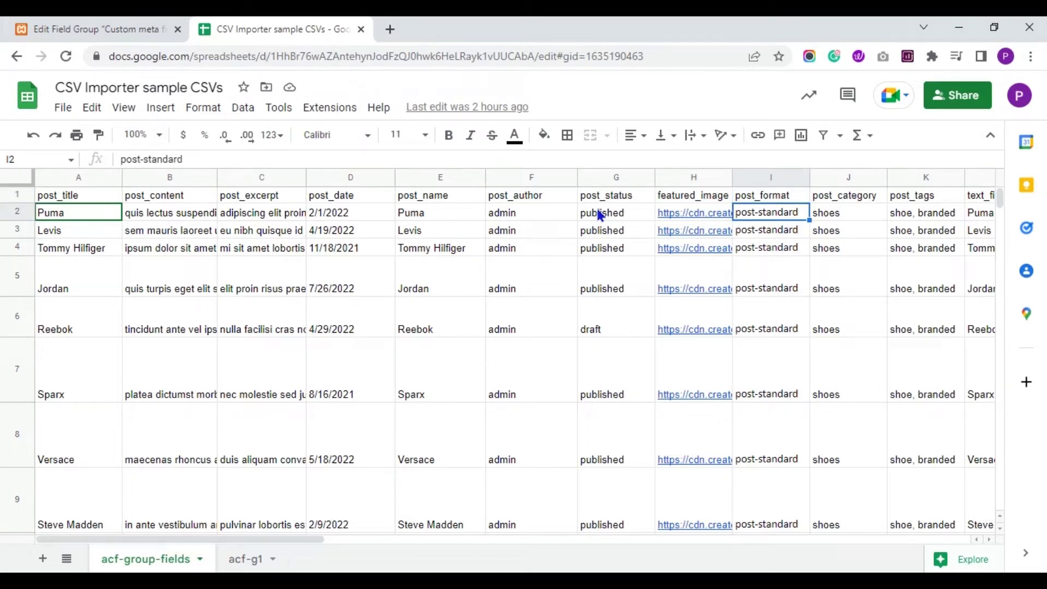
key(Up)
Examine the post_category and post_tags columns in the header and first data row
key(Right)
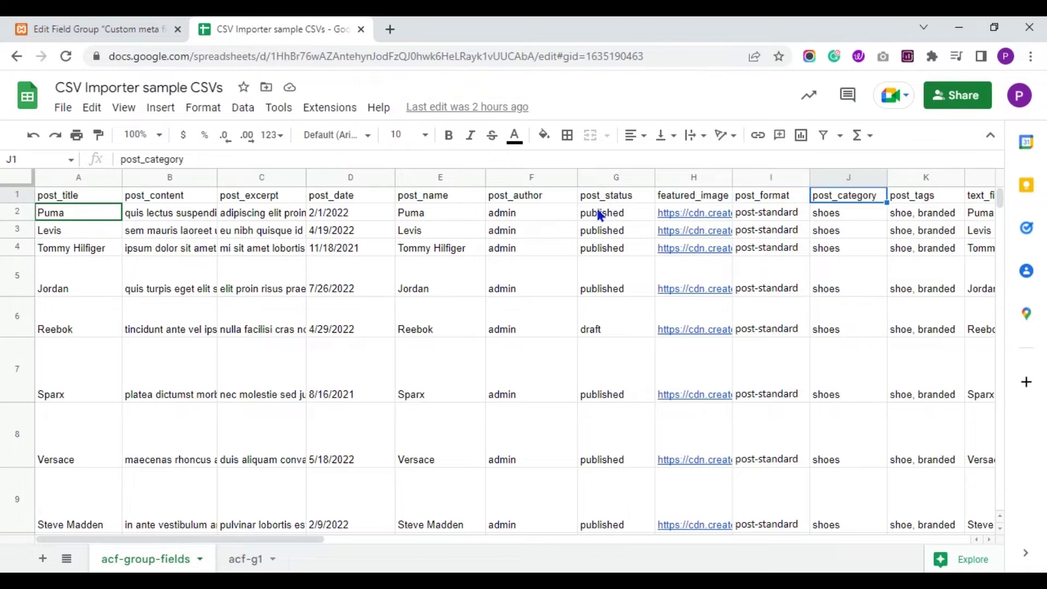
key(Down)
key(Right)
key(Up)
key(Down)
Examine the custom field columns text_field and textarea_field, comparing each header with its first value
key(Right)
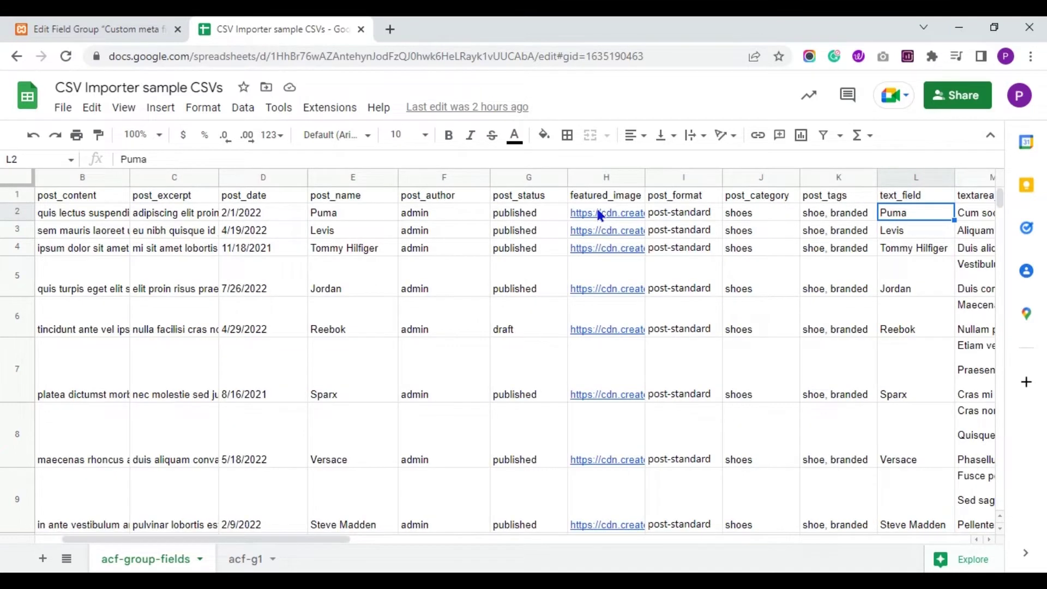
drag(317, 543, 554, 533)
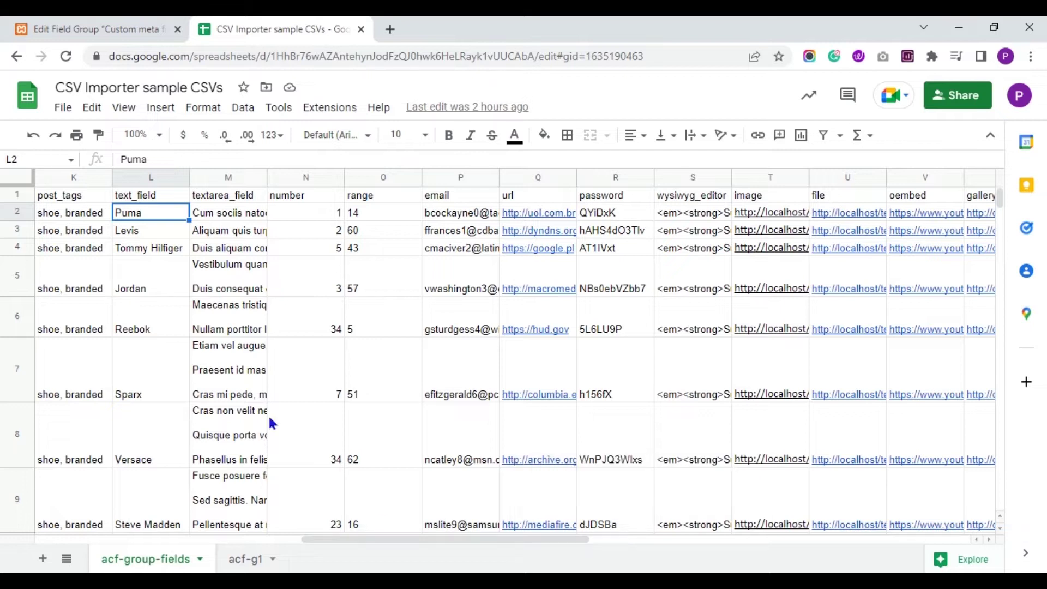
key(Up)
key(Down)
key(Right)
key(Up)
key(Down)
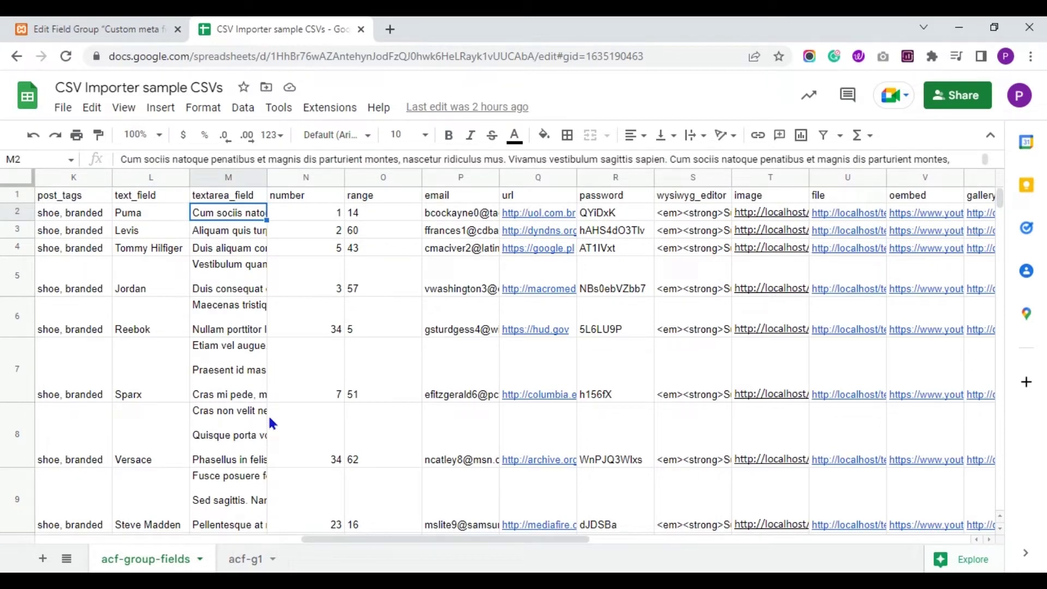
key(Up)
key(Down)
Examine the number and range columns, comparing each header with its value in the first data row
key(Right)
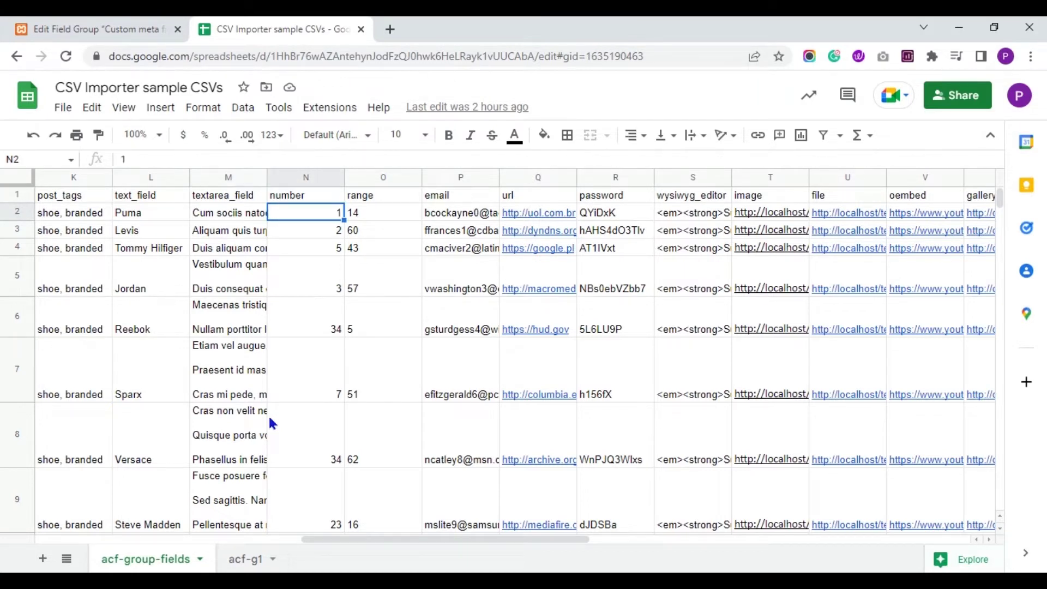
key(Up)
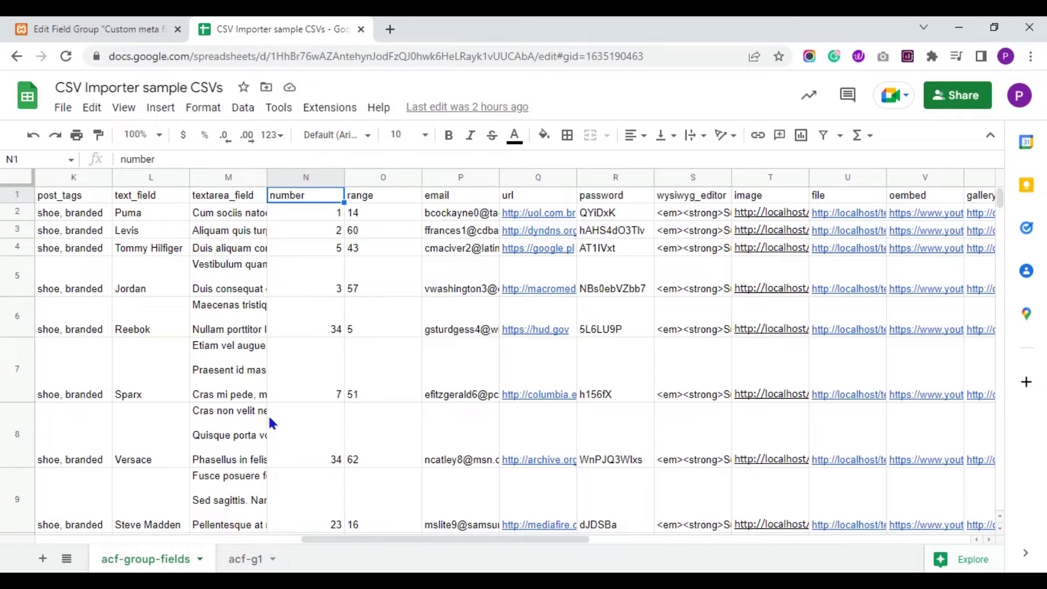
key(Down)
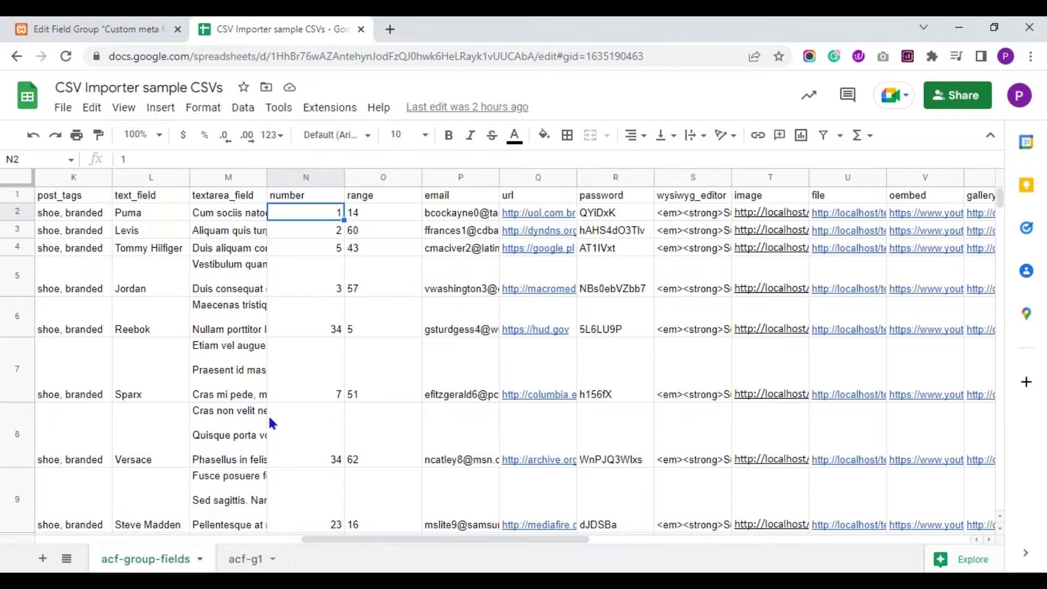
key(Up)
key(Right)
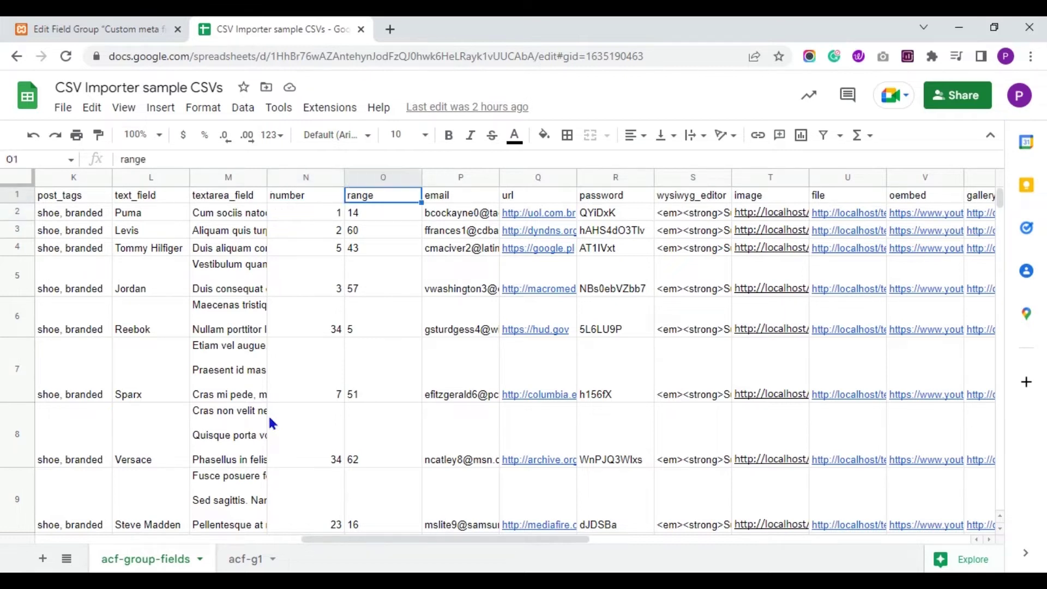
key(Down)
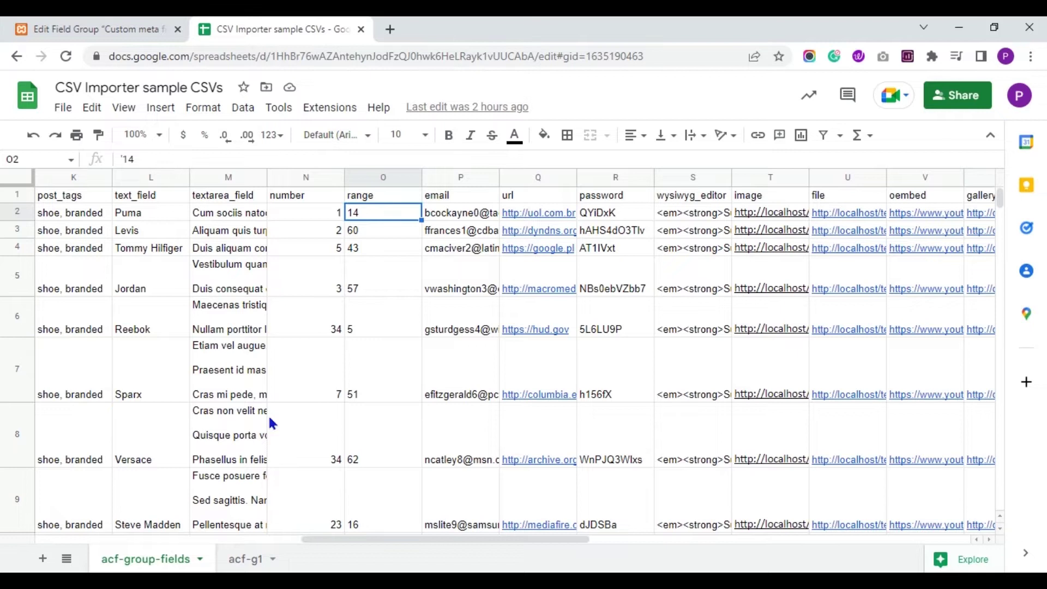
key(Up)
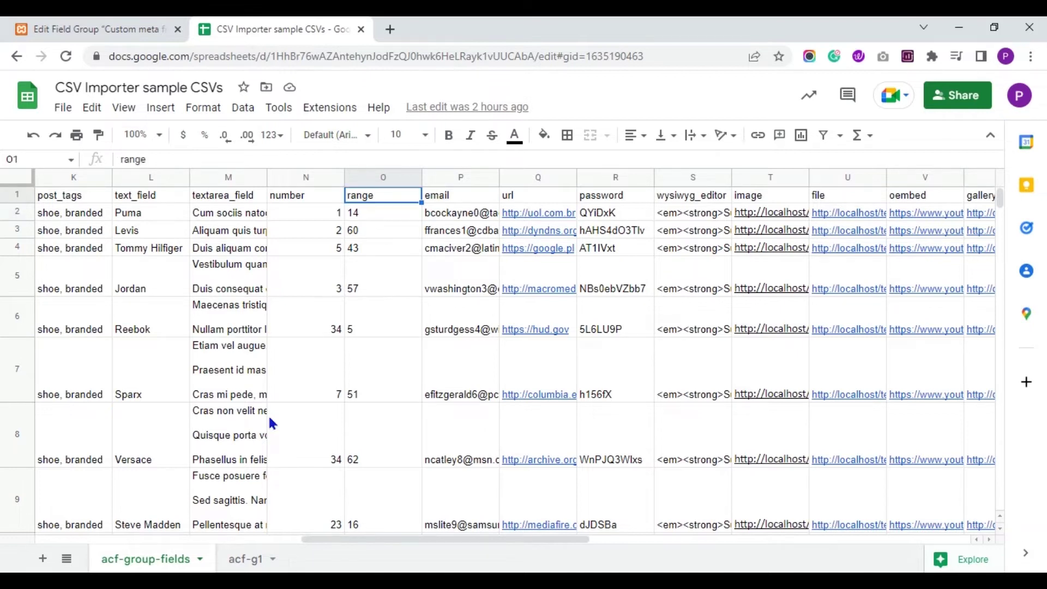
Examine the email and url columns, checking each header against the values in the first two data rows
key(Right)
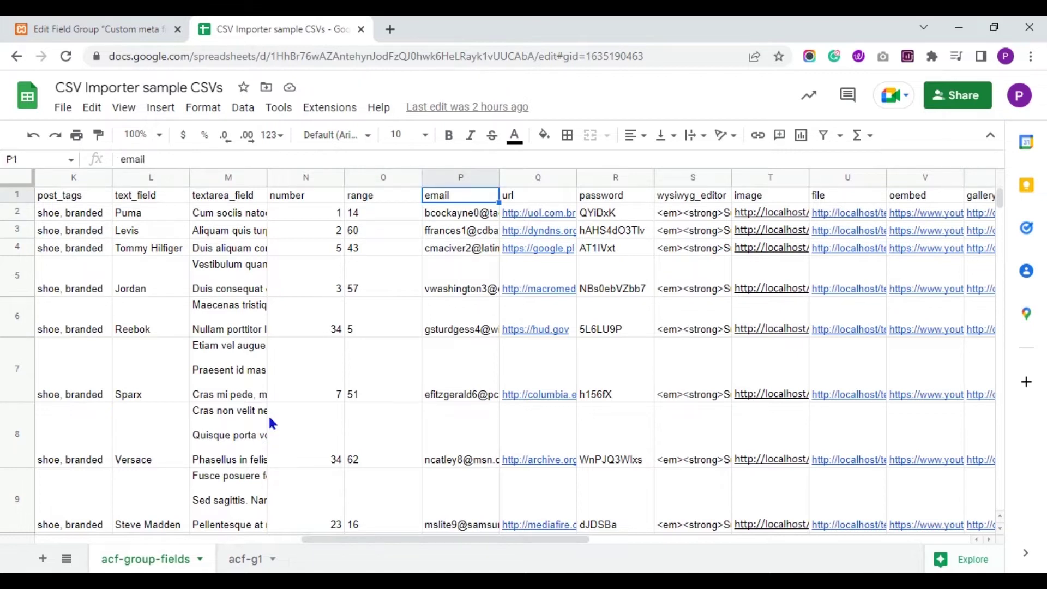
key(Down)
key(Down)
key(Up)
key(Up)
key(Right)
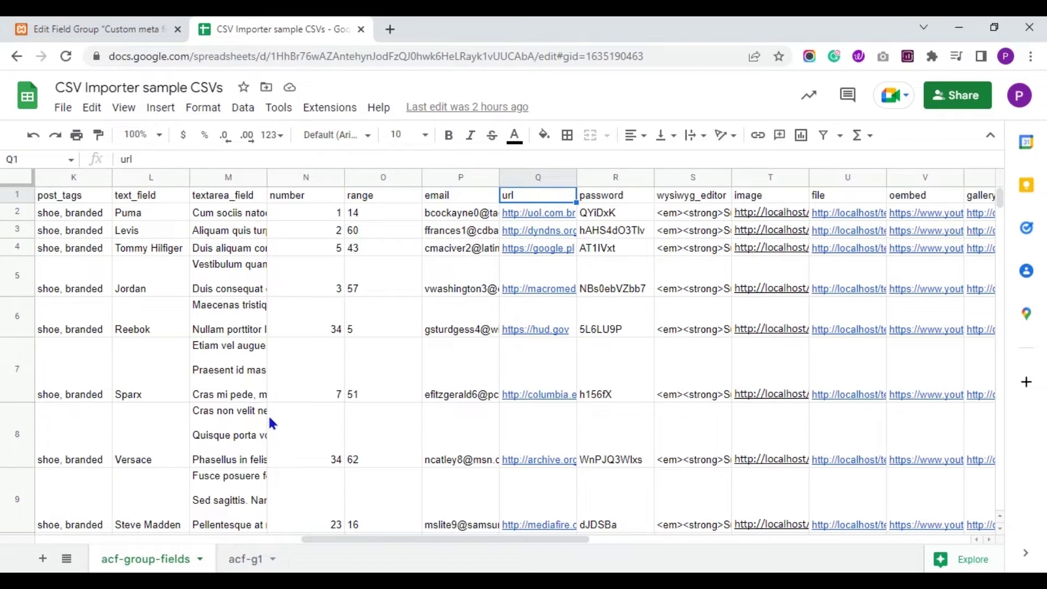
key(Down)
key(Down)
key(Up)
key(Up)
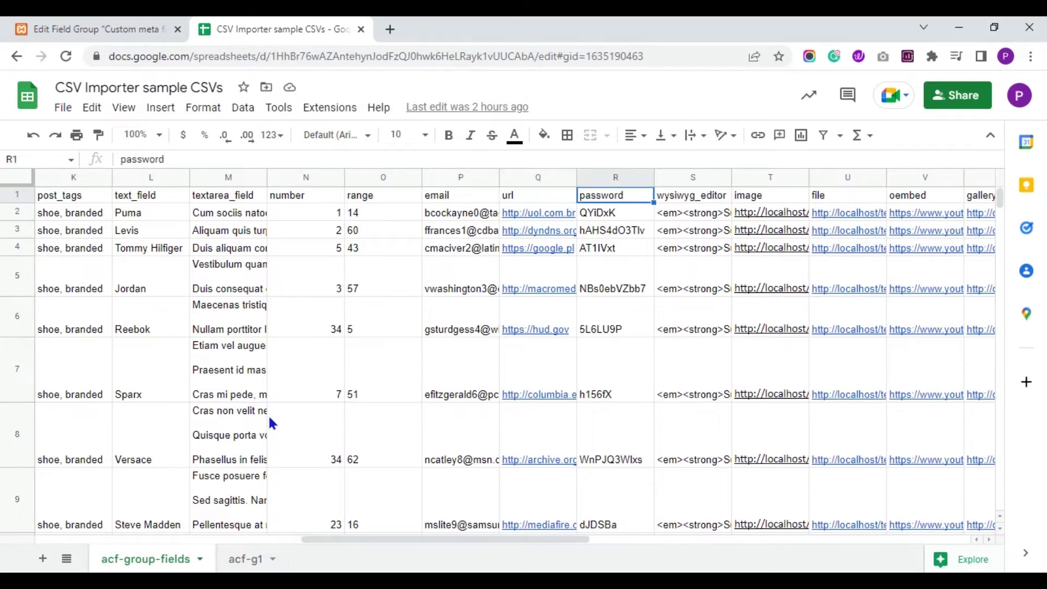
Examine the password and wysiwyg_editor columns in the header and first two data rows
key(Down)
key(Down)
key(Up)
key(Up)
key(Right)
key(Down)
key(Down)
key(Up)
key(Up)
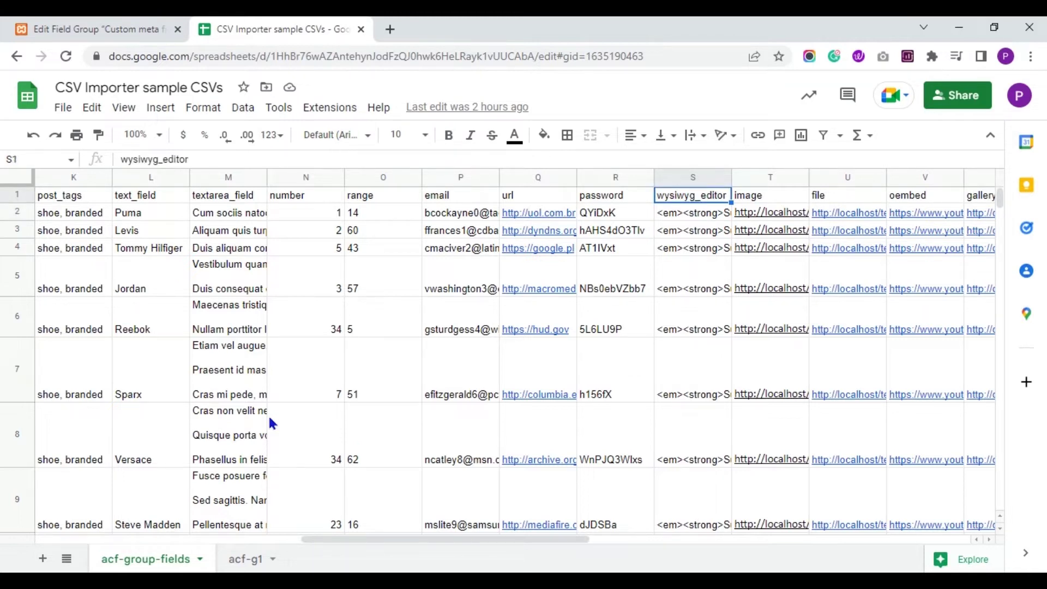
Examine the image and file columns, comparing their headers with the URLs in the first data row
key(Right)
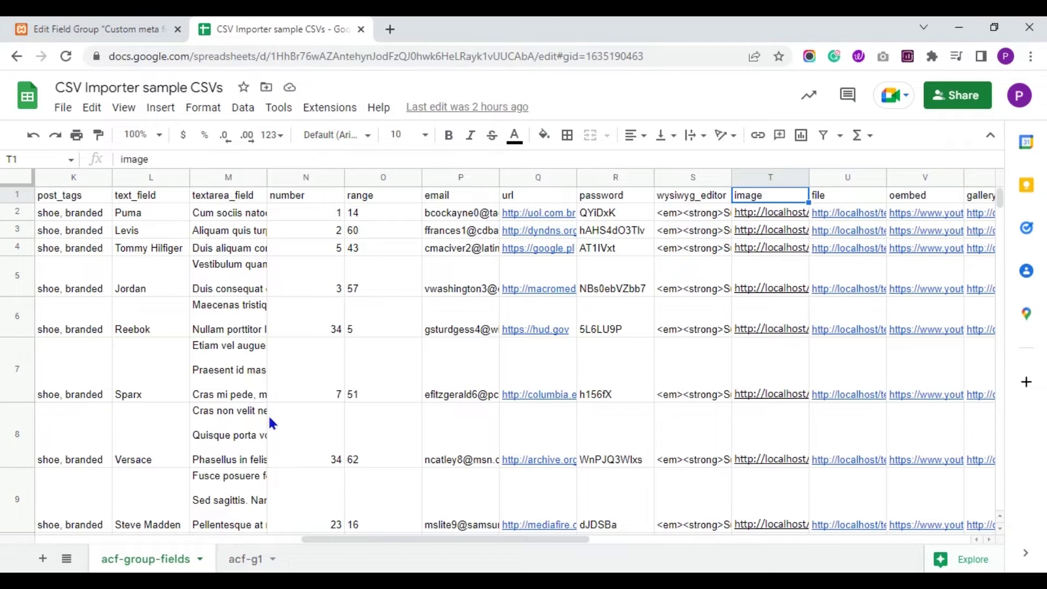
key(Down)
key(Up)
key(Right)
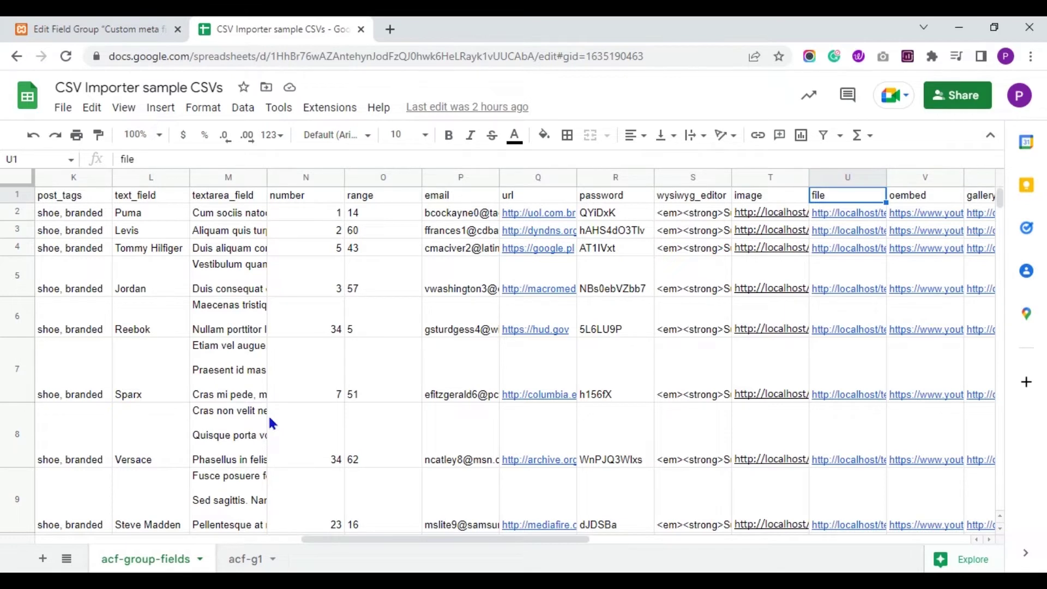
key(Down)
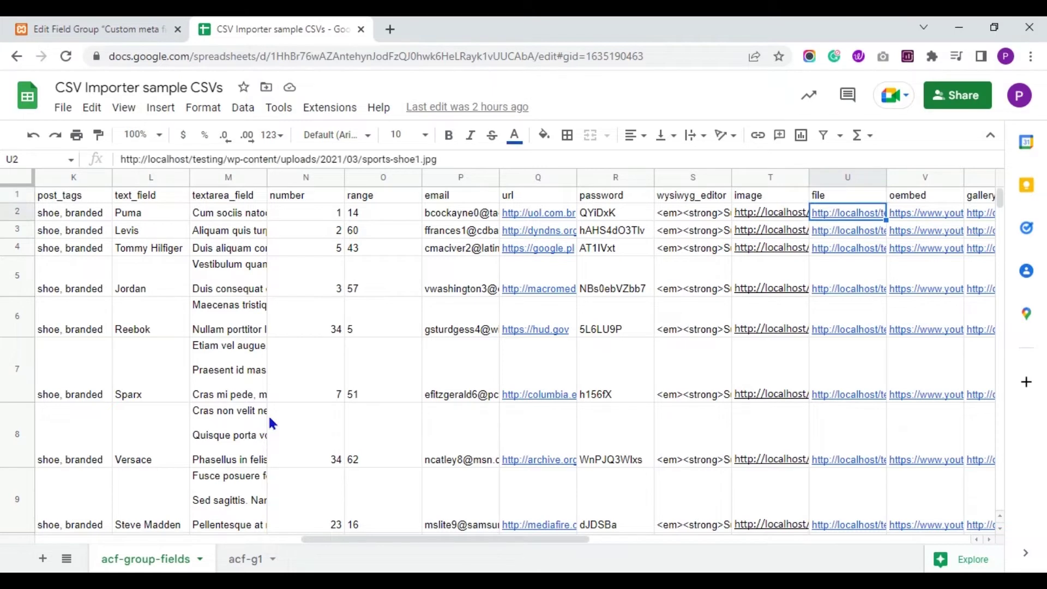
key(Up)
key(Down)
key(Up)
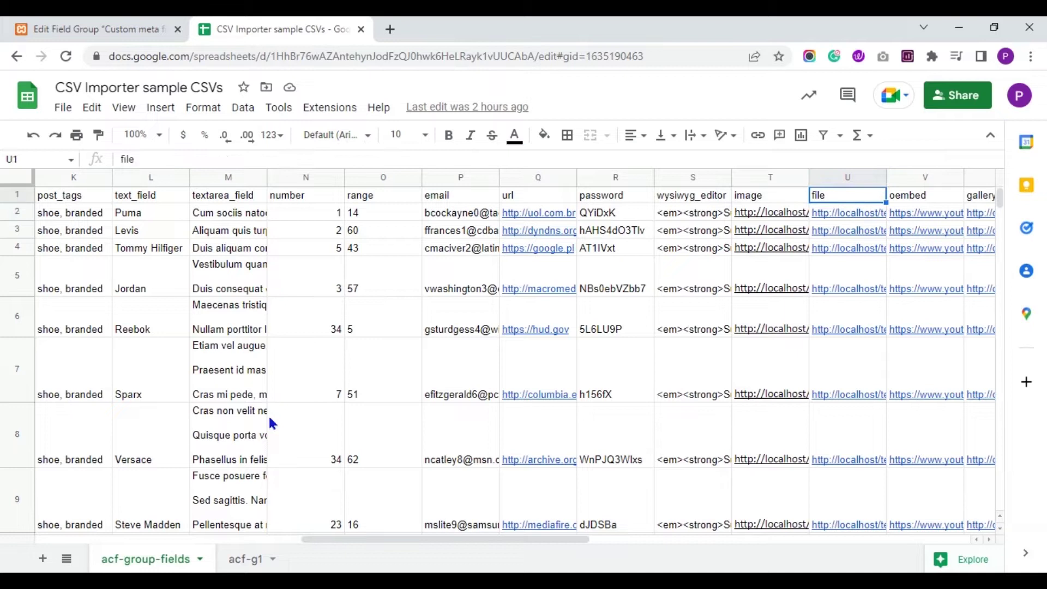
Examine the oembed and gallery columns together with their links in the first data row
key(Right)
key(Down)
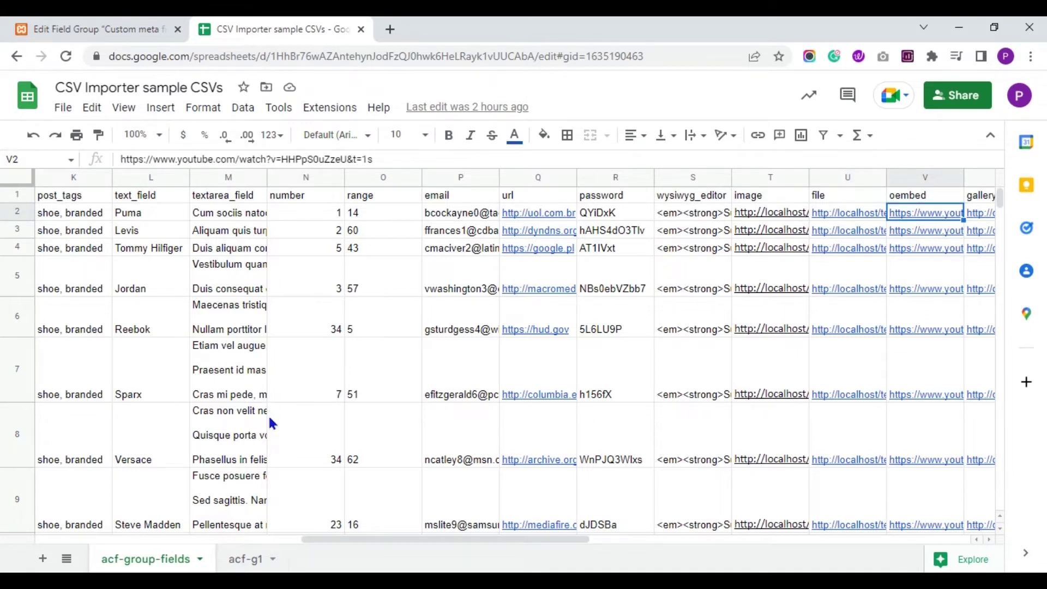
key(Up)
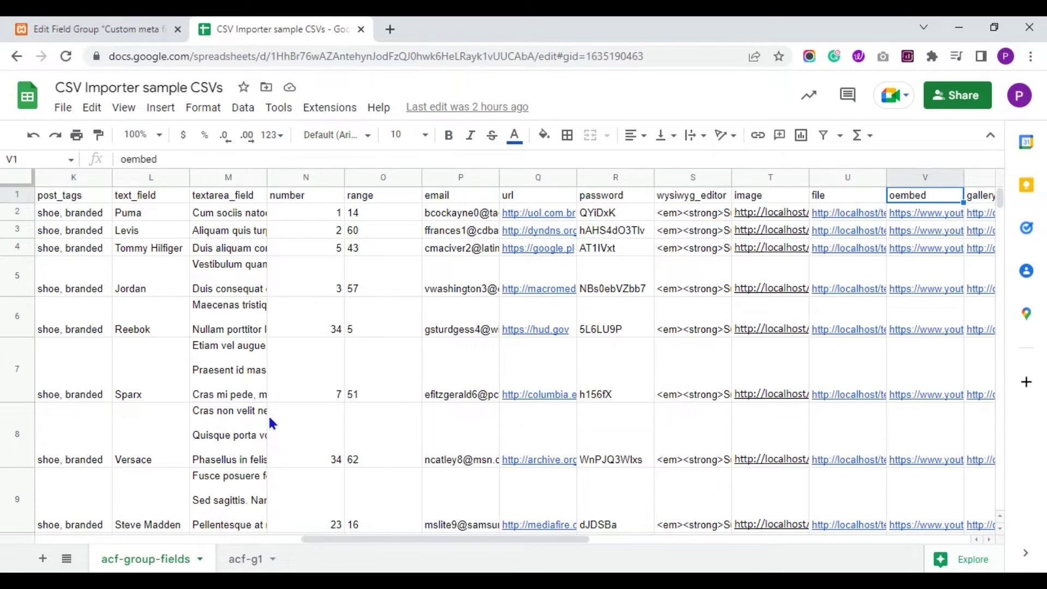
key(Right)
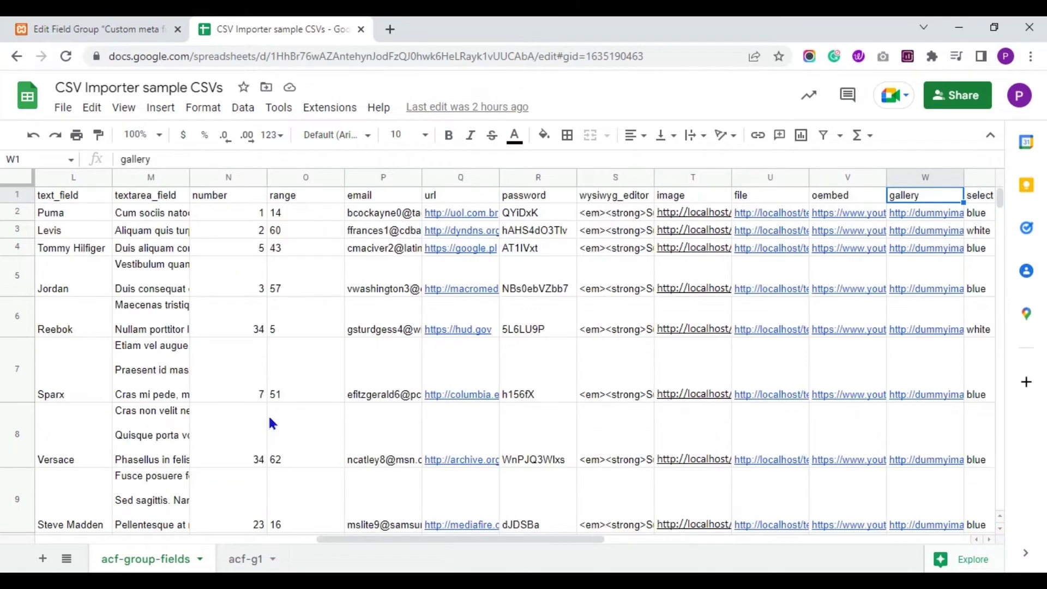
key(Down)
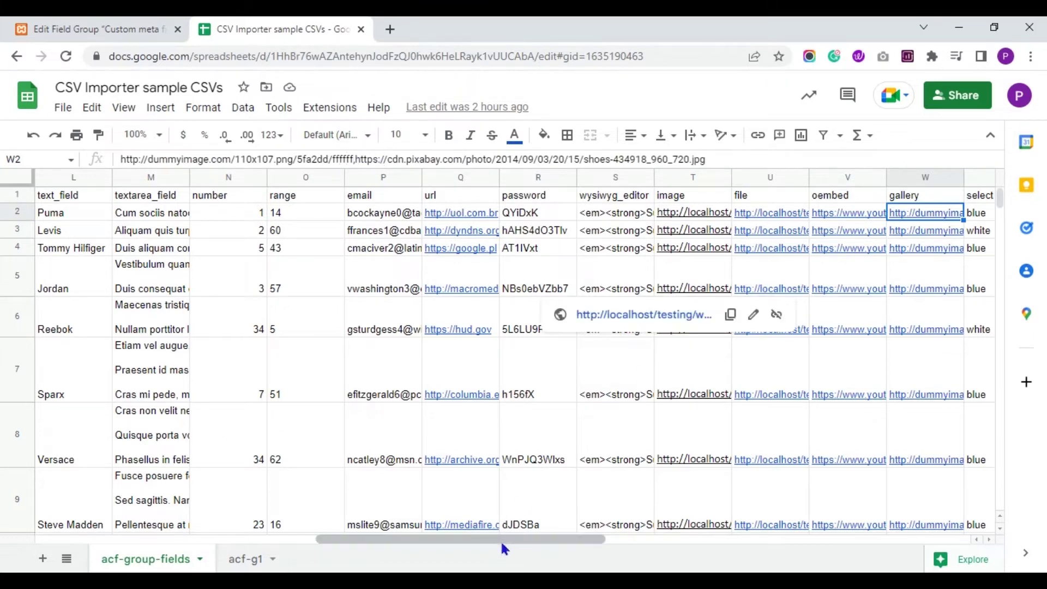
Examine the select and checkbox columns, comparing each header with its first value
drag(502, 543, 711, 539)
key(Up)
key(Right)
key(Down)
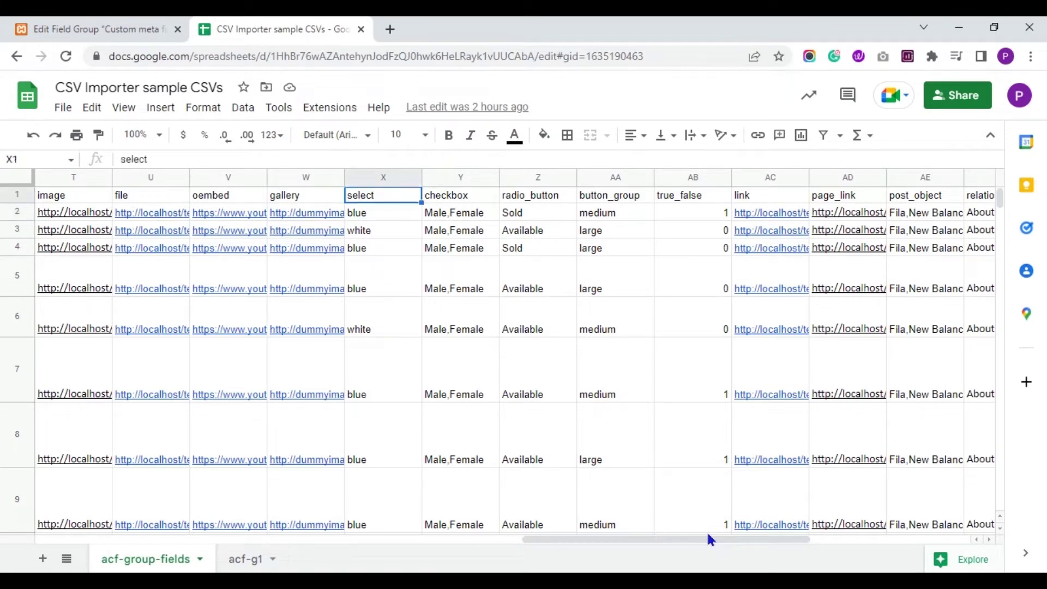
key(Up)
key(Right)
key(Down)
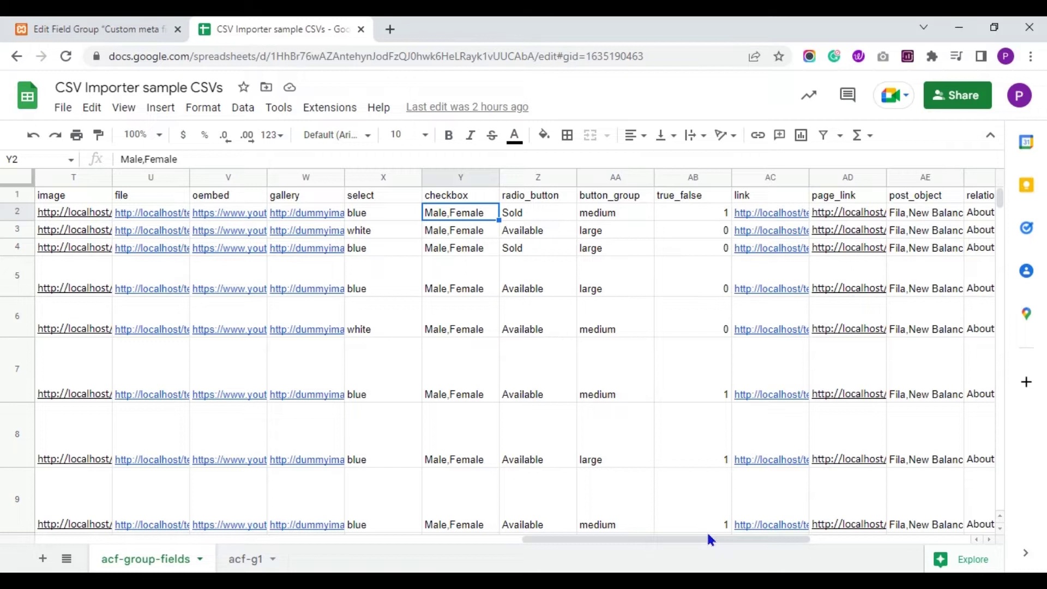
Examine the radio_button and button_group headers and their values in the first data row
key(Up)
key(Right)
key(Down)
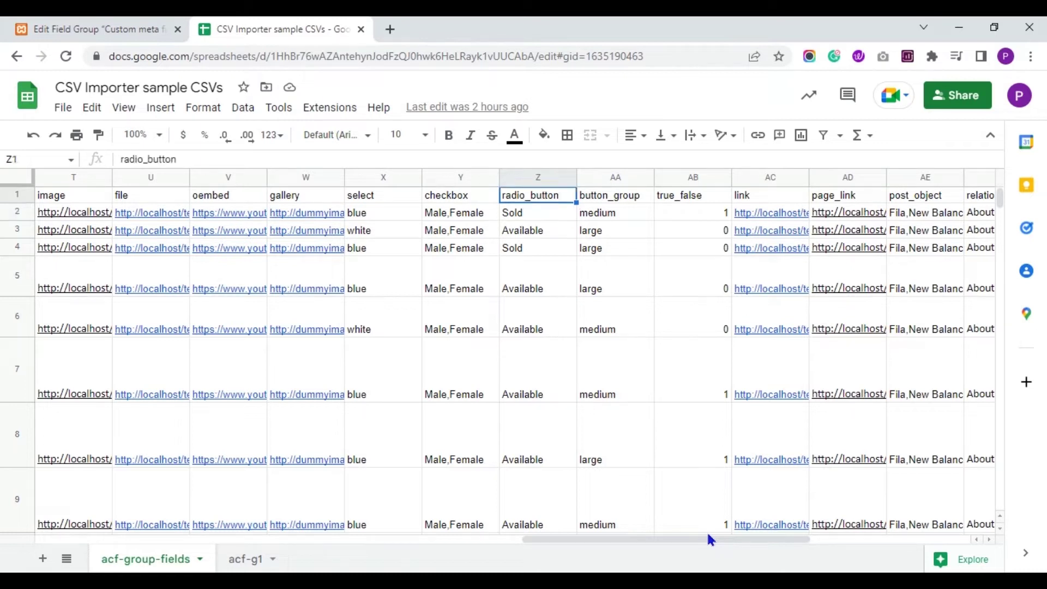
key(Right)
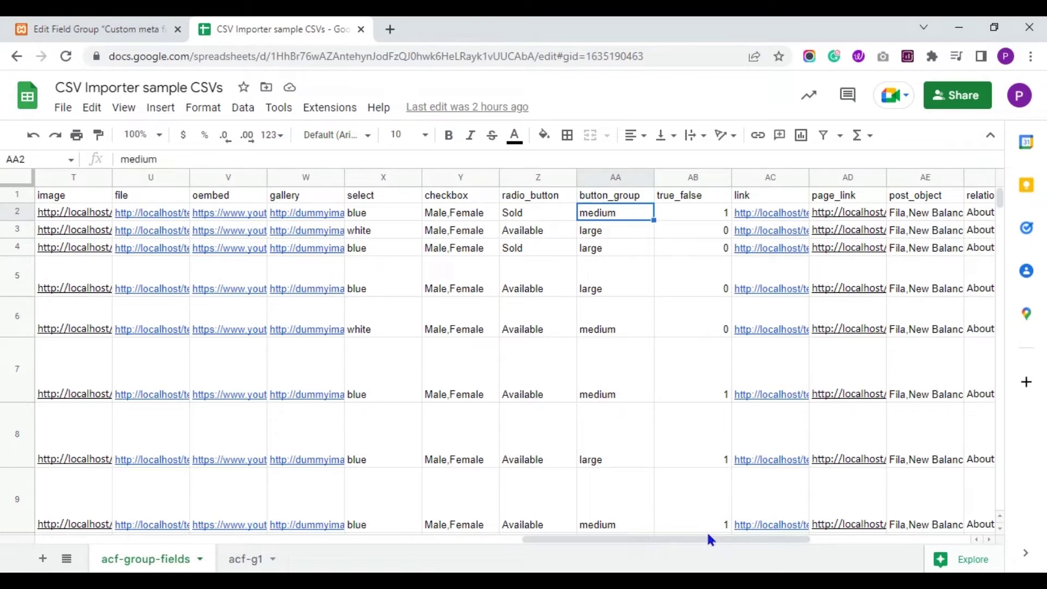
key(Up)
Examine the true_false column, comparing the 1 and 0 values in the first two data rows
key(Right)
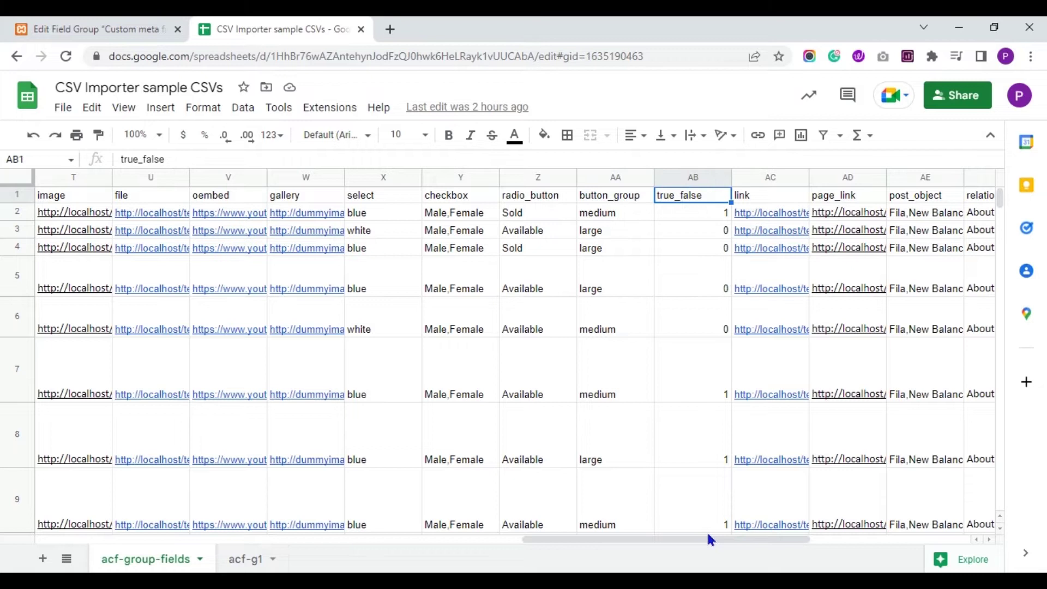
key(Down)
key(Down)
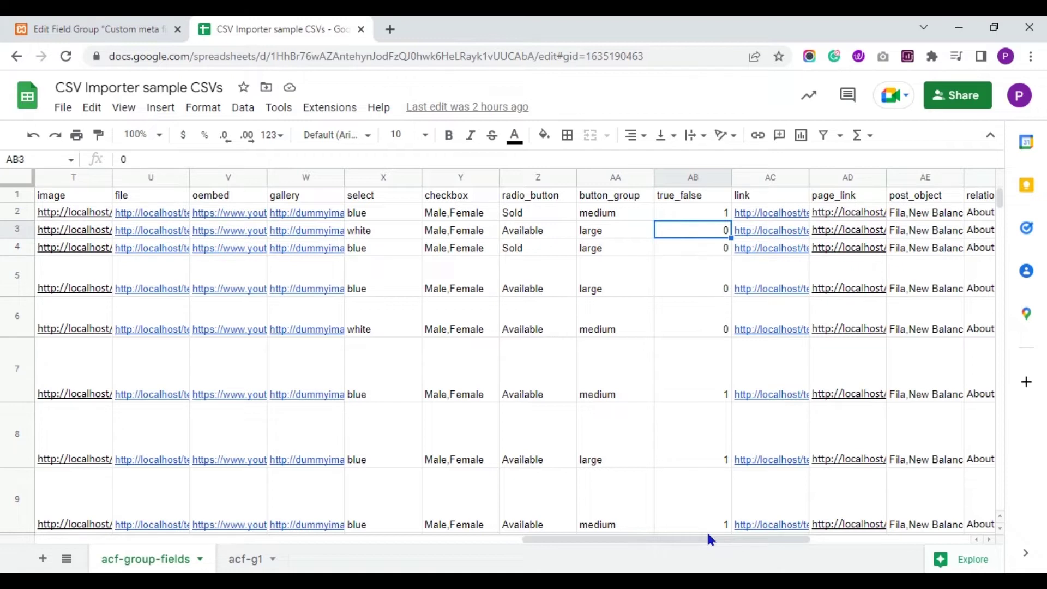
key(Up)
key(Down)
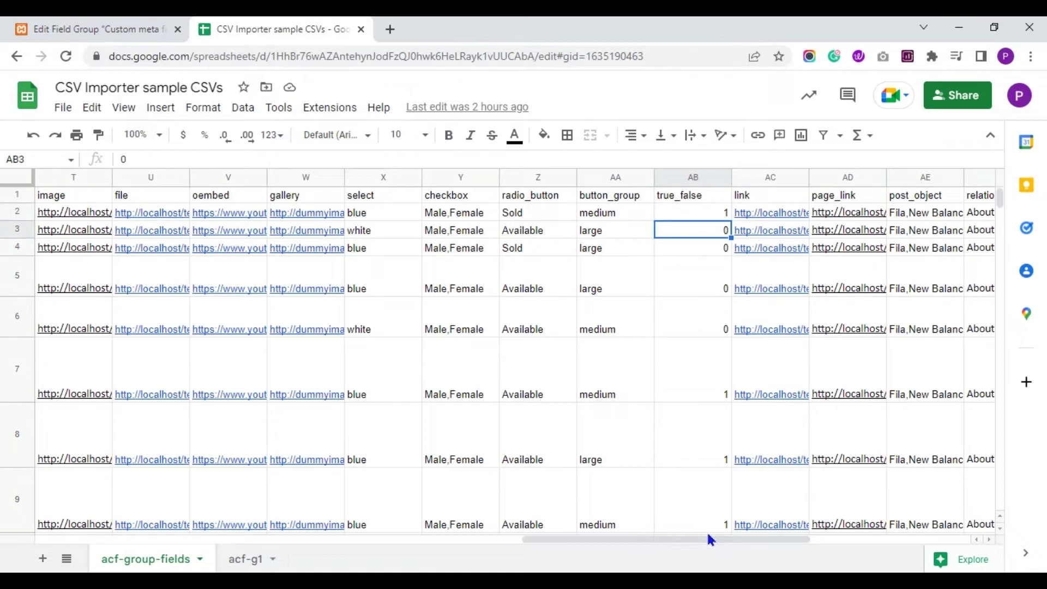
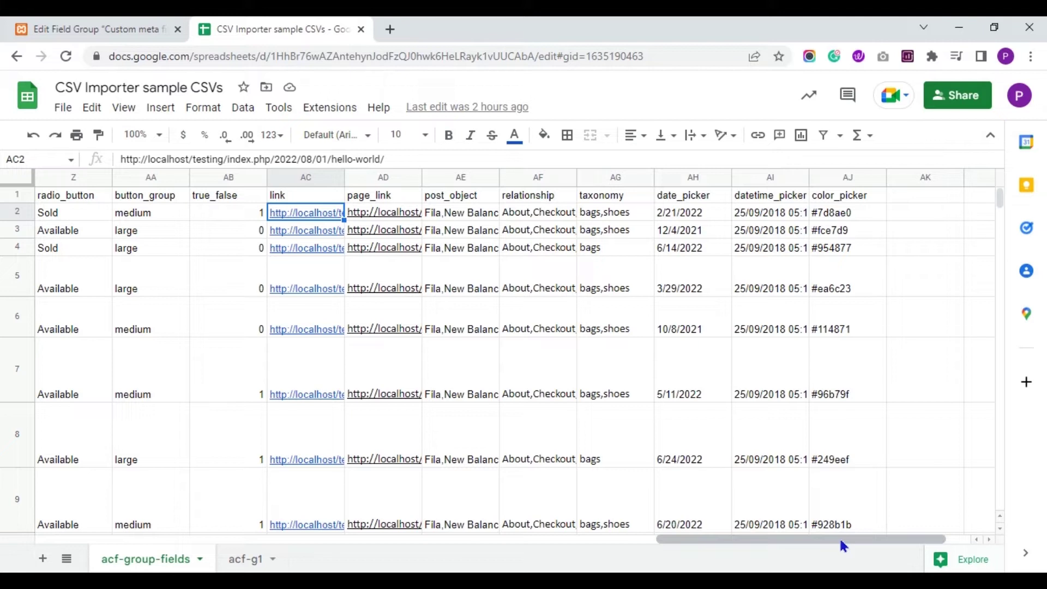
Examine the link and page_link headers and the comma-separated page URLs in the first data row
key(Up)
key(Right)
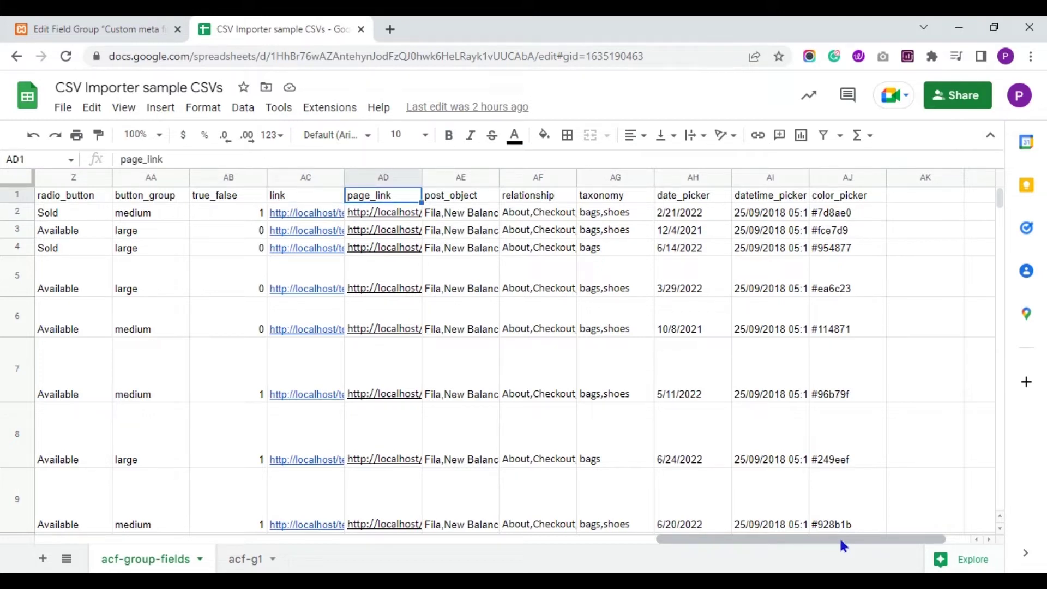
key(Down)
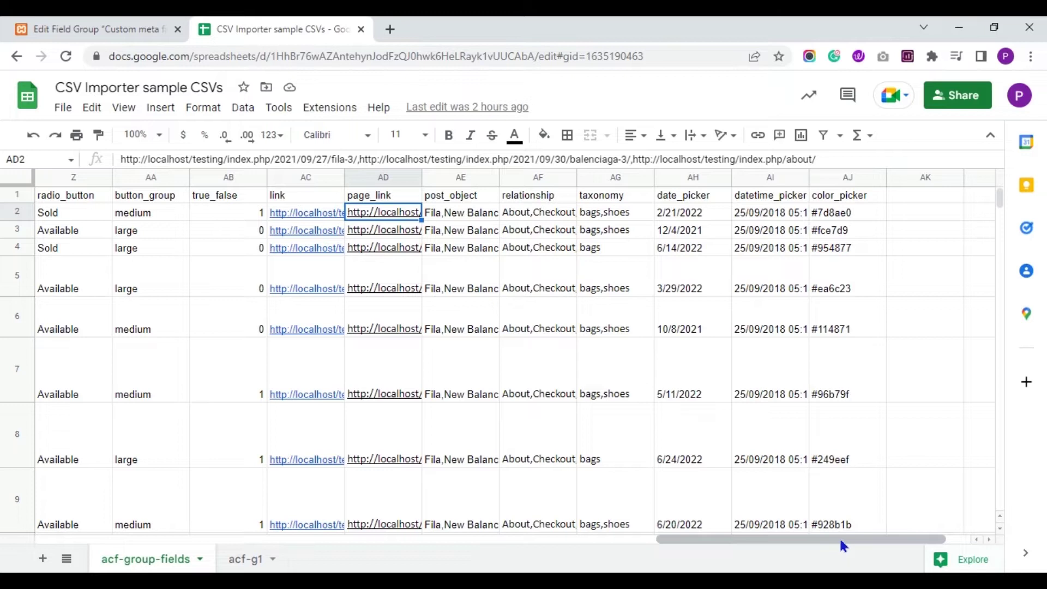
key(Up)
Examine the post_object column, comparing its header with the post titles in the first data row
key(Right)
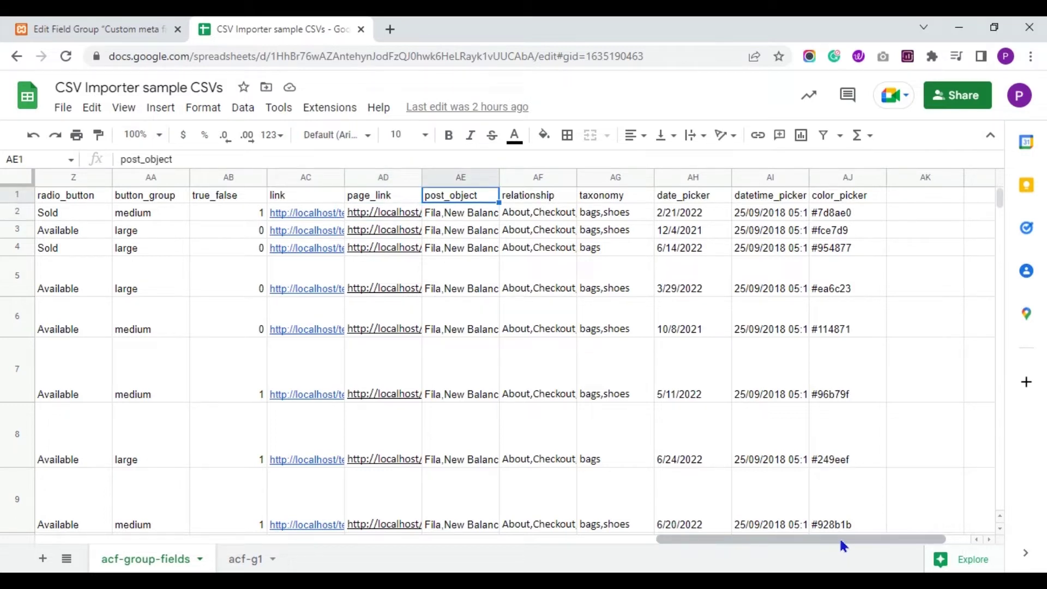
key(Down)
key(Up)
key(Down)
key(Up)
key(Down)
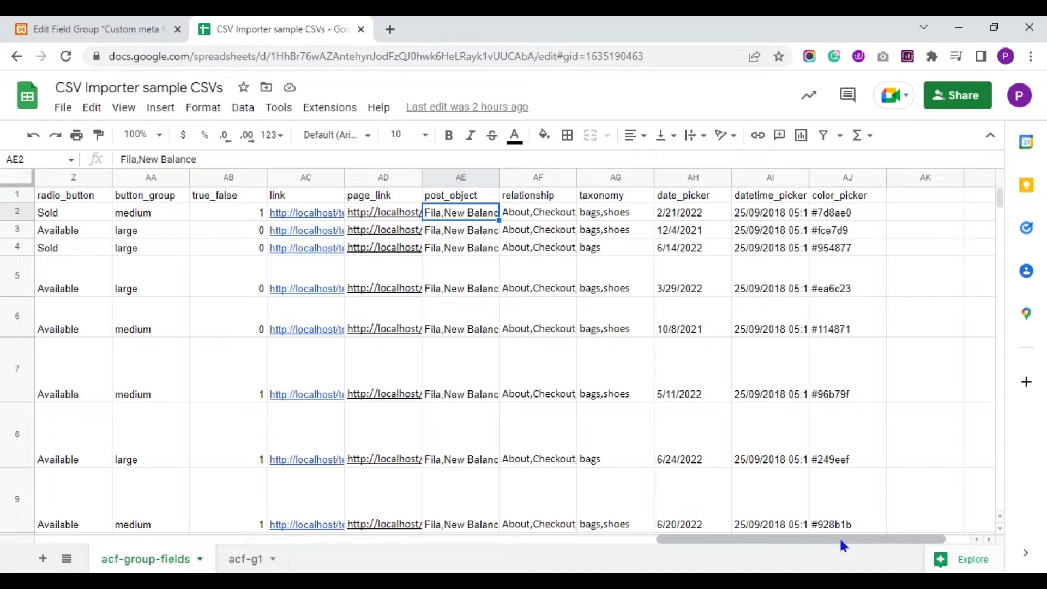
key(BackSpace)
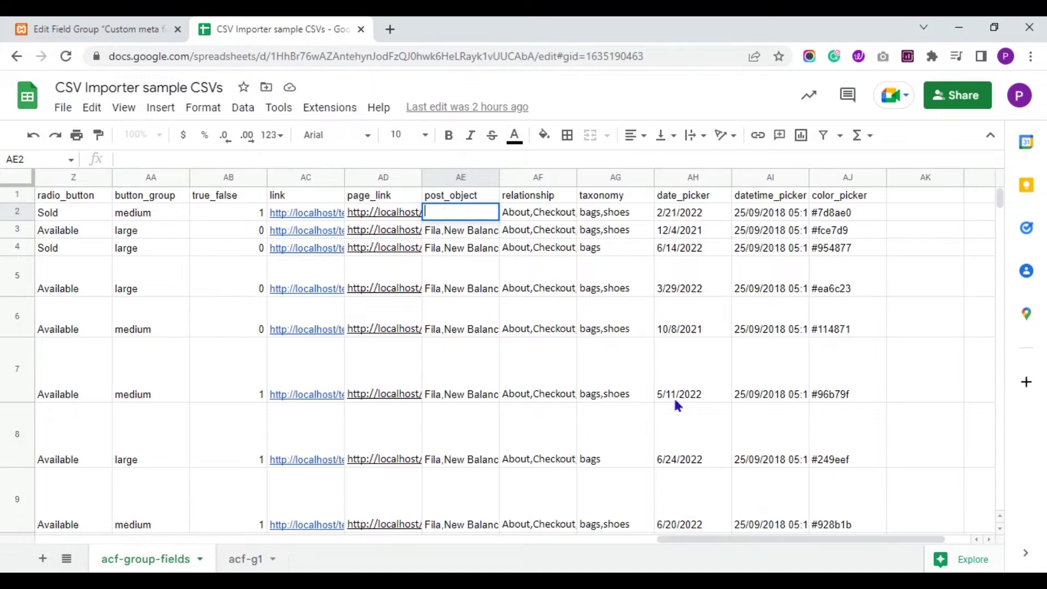
click(485, 213)
click(478, 215)
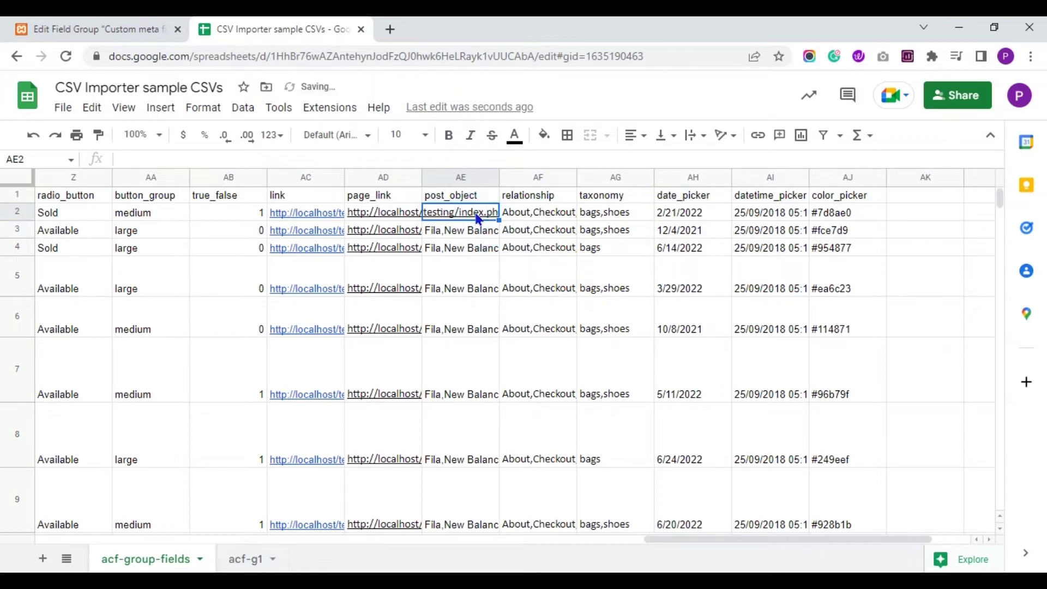
key(ctrl+z)
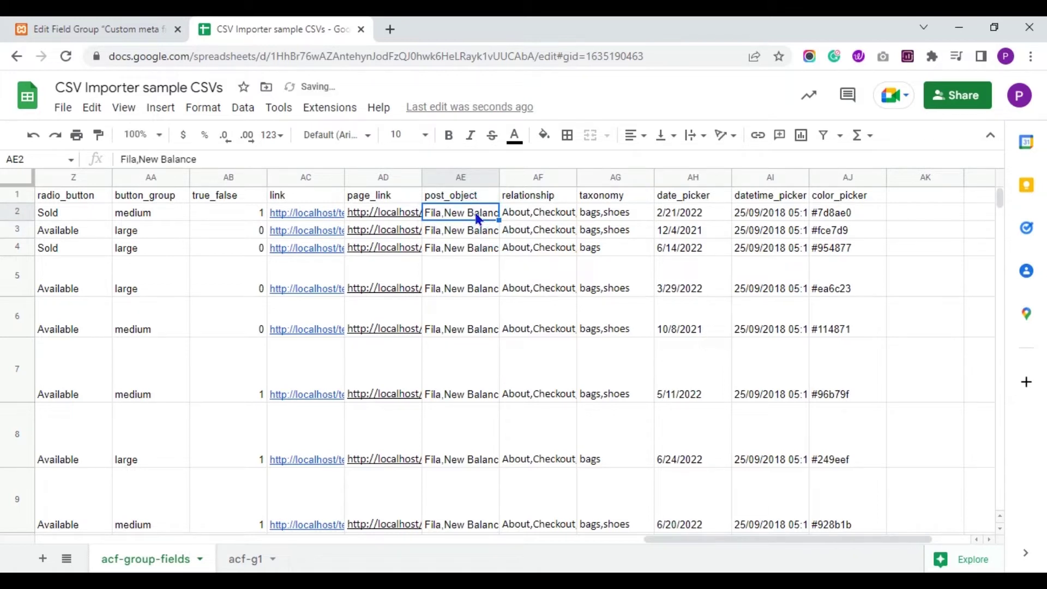
Examine the relationship and taxonomy values in the first data row
key(Right)
key(Left)
key(Right)
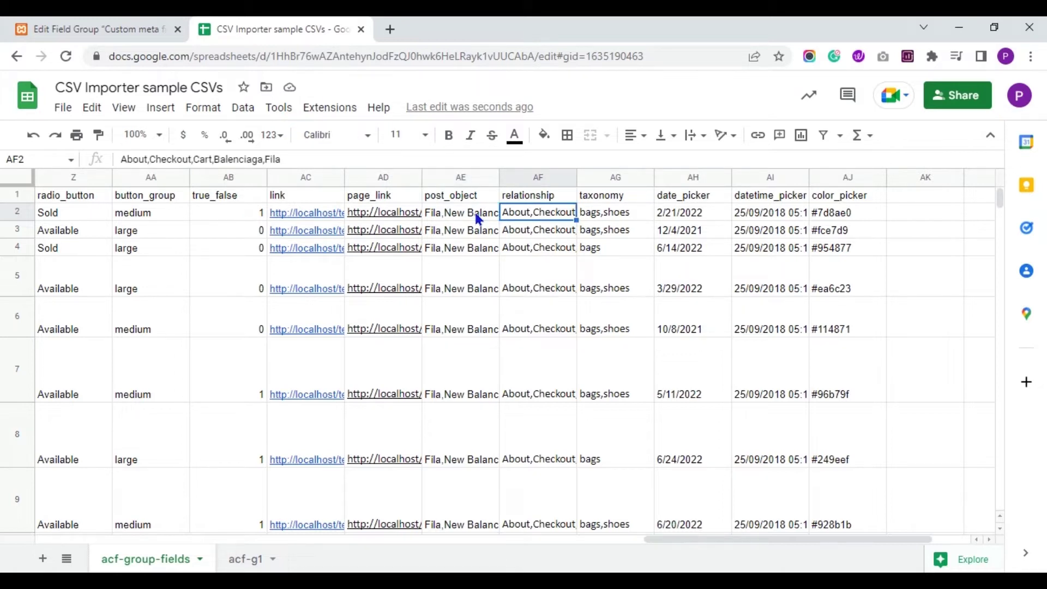
key(Right)
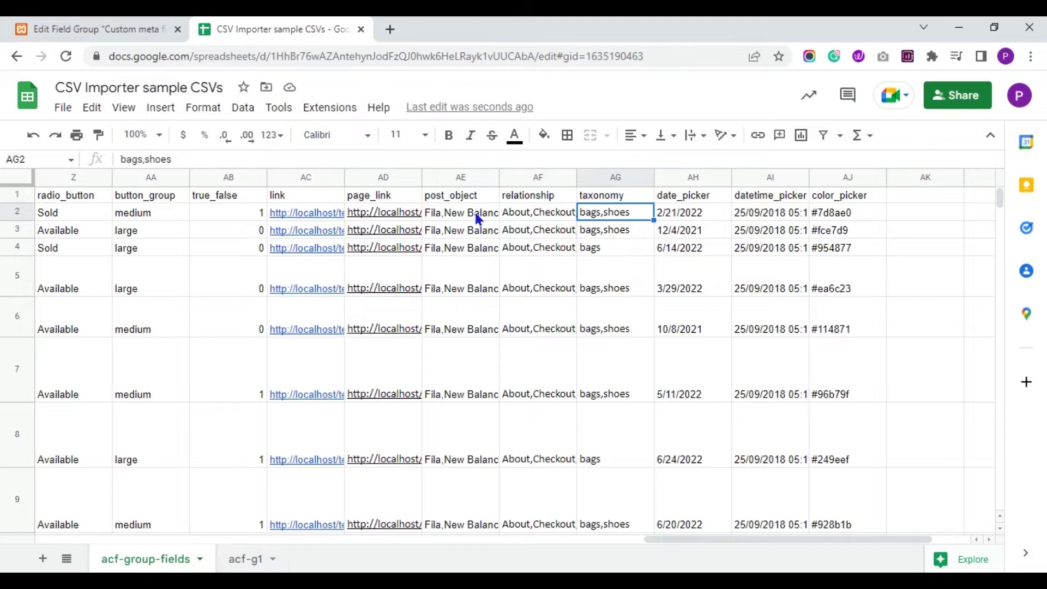
Compare the taxonomy header and its comma-separated terms with the neighbouring relationship value in the first data row
key(Left)
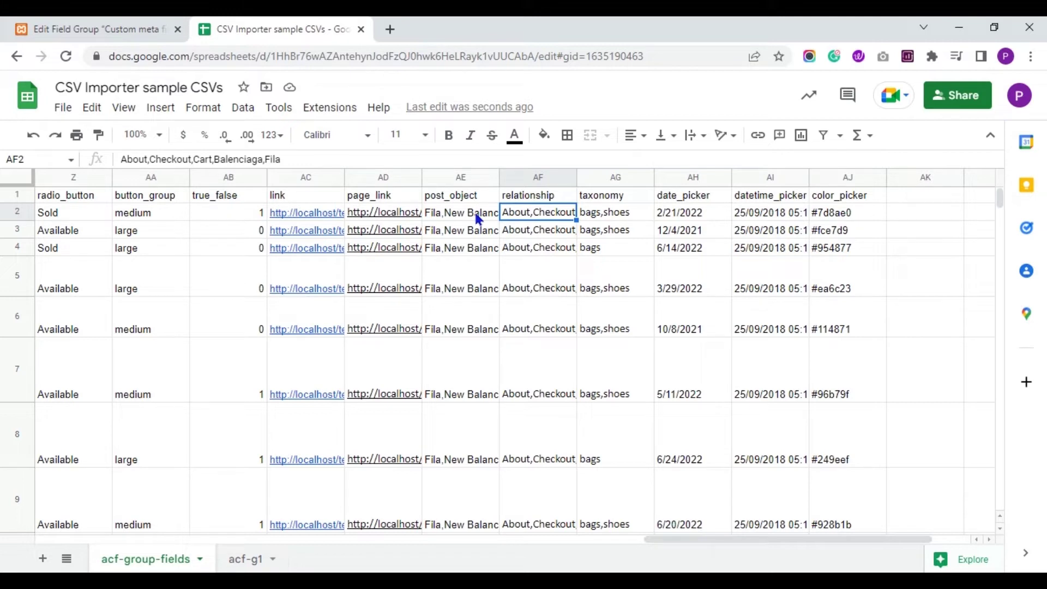
key(Right)
key(Up)
key(Down)
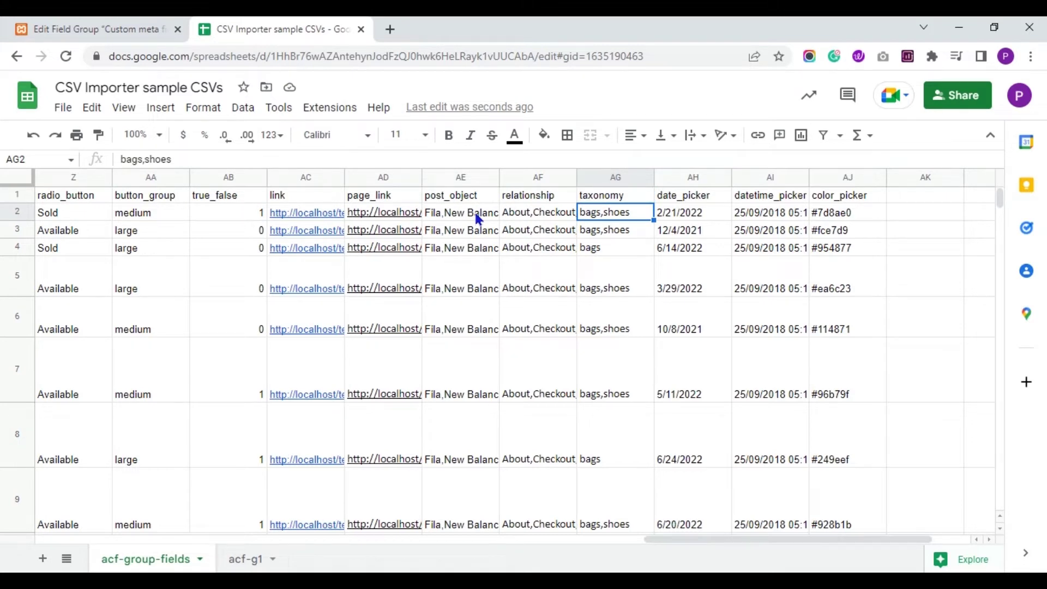
Examine the date_picker header and the date format in the first data row
key(Right)
key(Up)
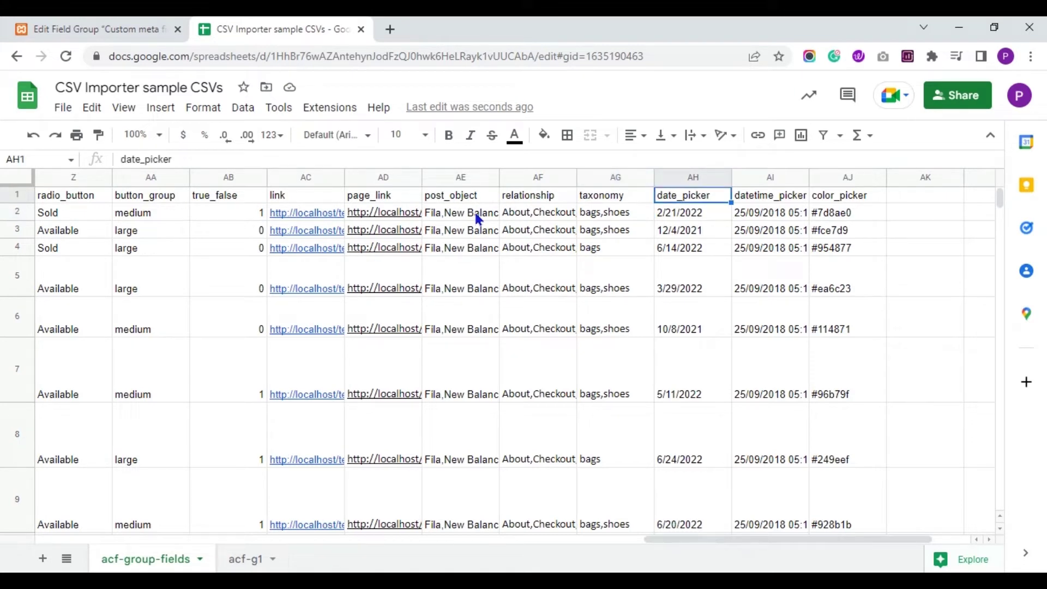
key(Down)
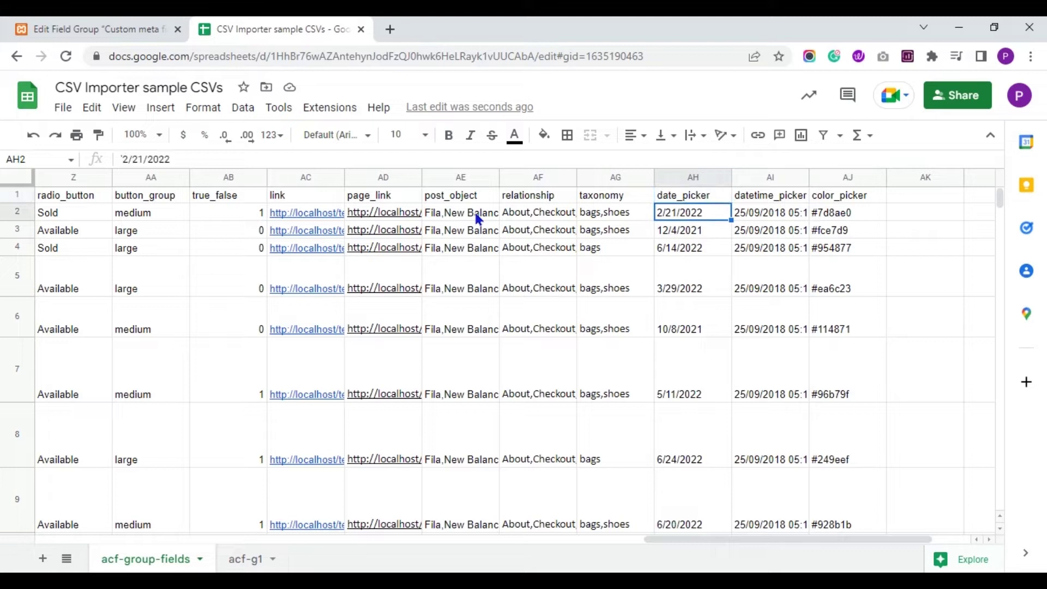
Examine the datetime_picker column, comparing its header with the date and time format in the first data row
key(Right)
key(Up)
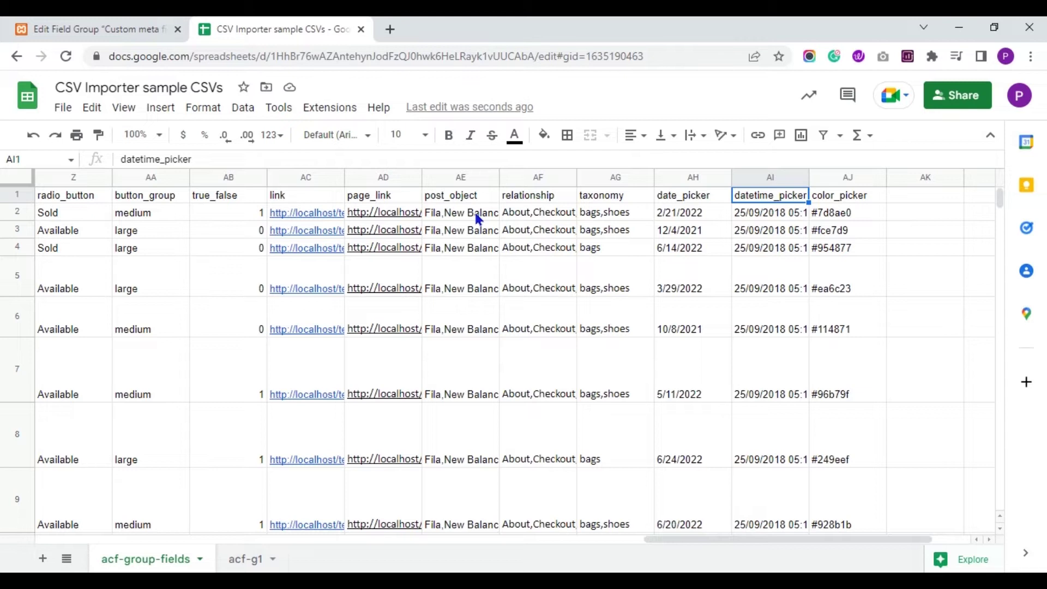
key(Down)
key(Up)
key(Down)
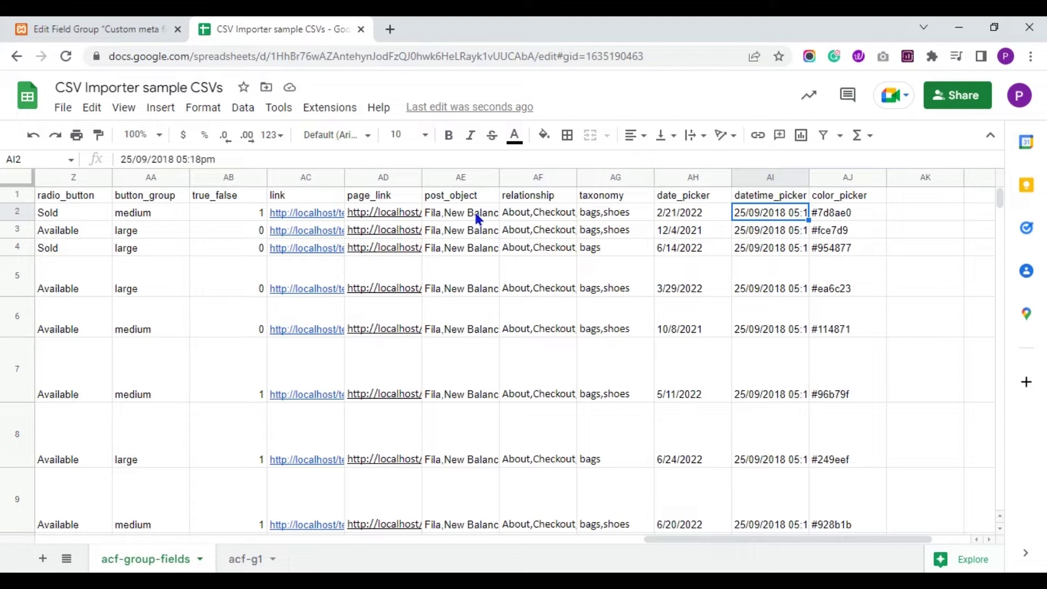
key(Up)
key(Down)
key(Up)
Examine the color_picker header and the hex colour codes in the first three data rows
key(Right)
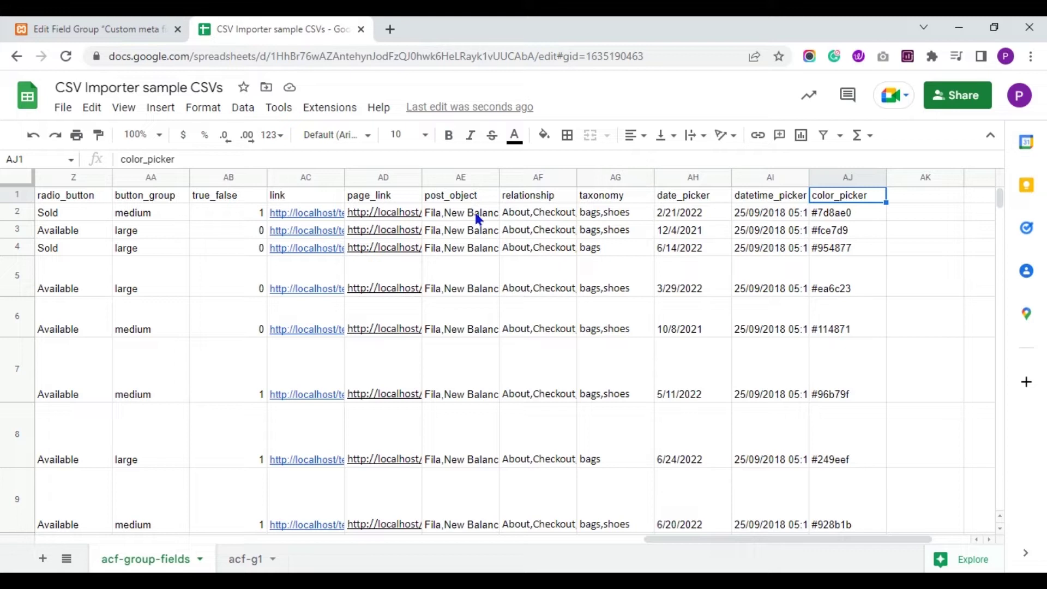
key(Down)
key(Down)
key(Down)
key(Up)
key(Up)
key(Up)
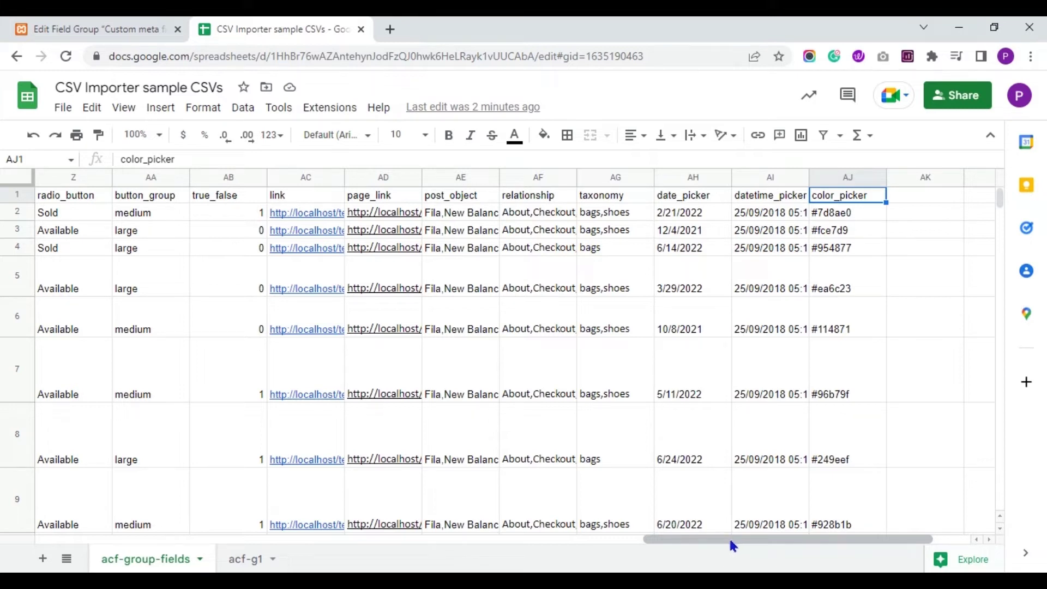
Open the spreadsheet's publish-to-web settings and set the link to the acf-group-fields sheet as comma-separated values (.csv)
mouse_move(343, 348)
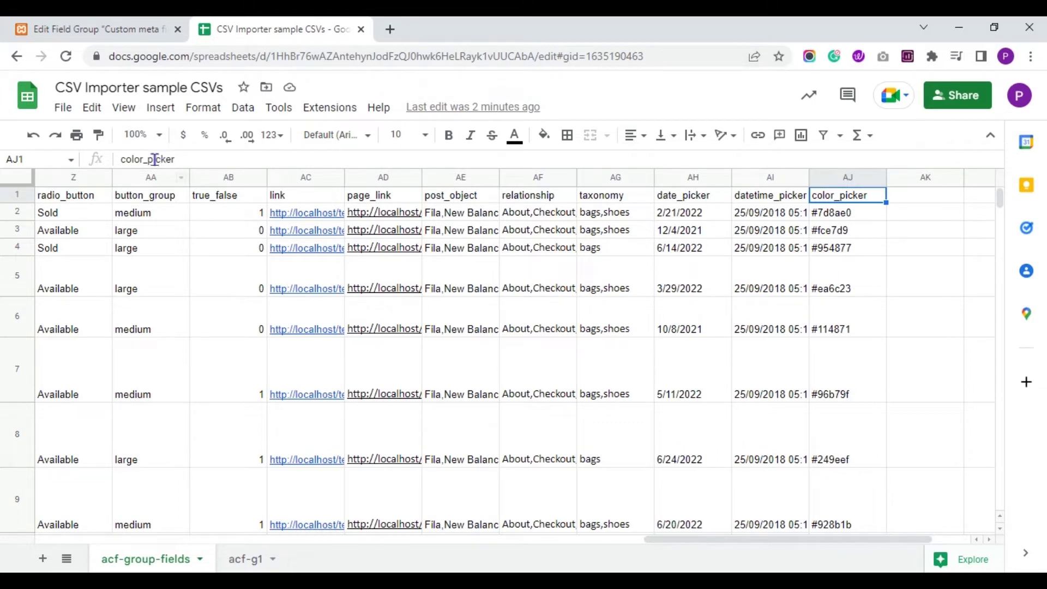
click(68, 109)
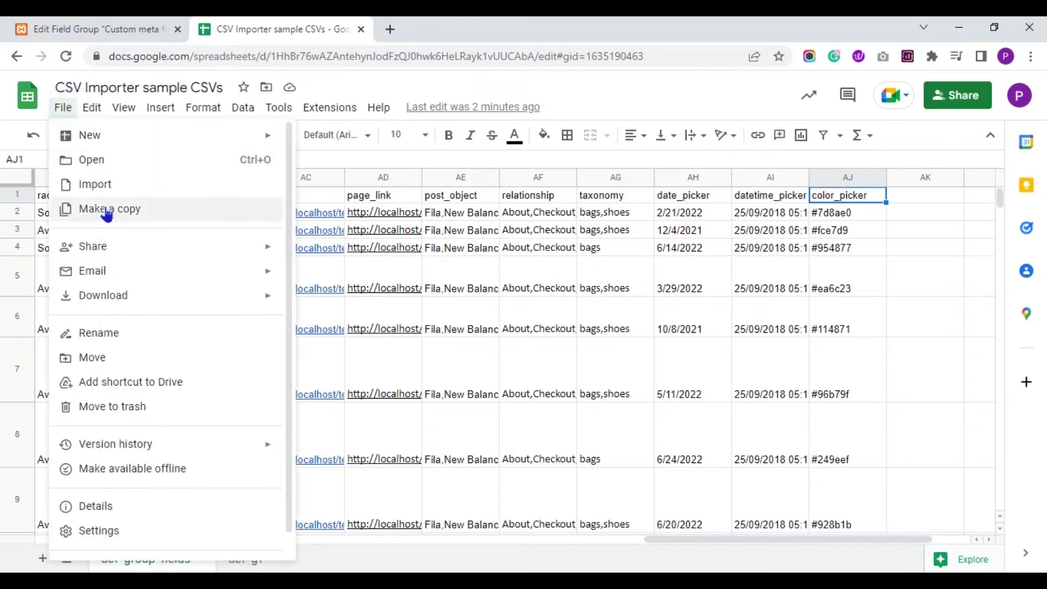
mouse_move(136, 253)
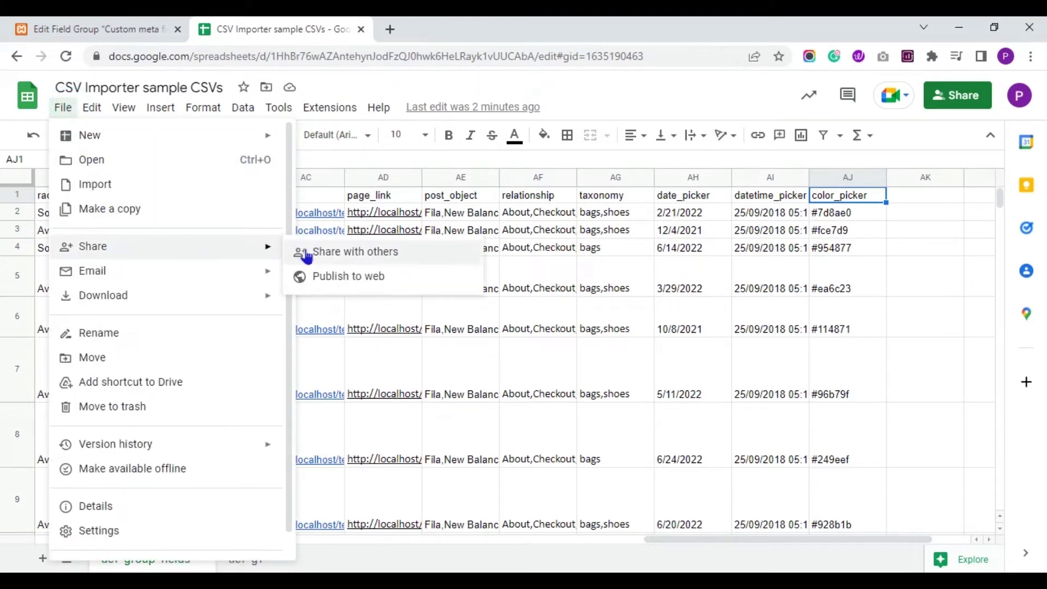
click(314, 276)
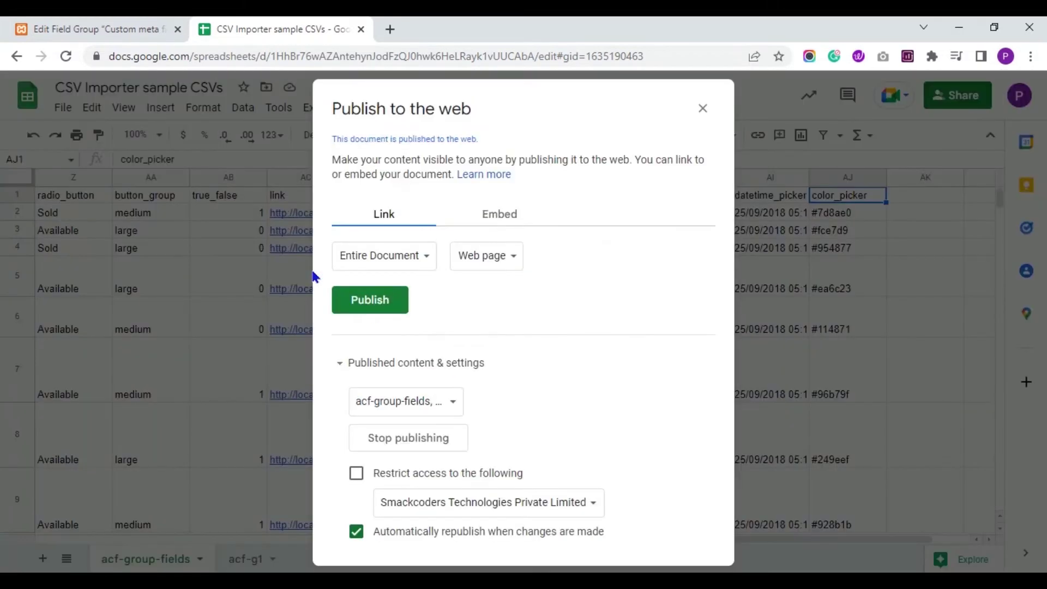
click(409, 261)
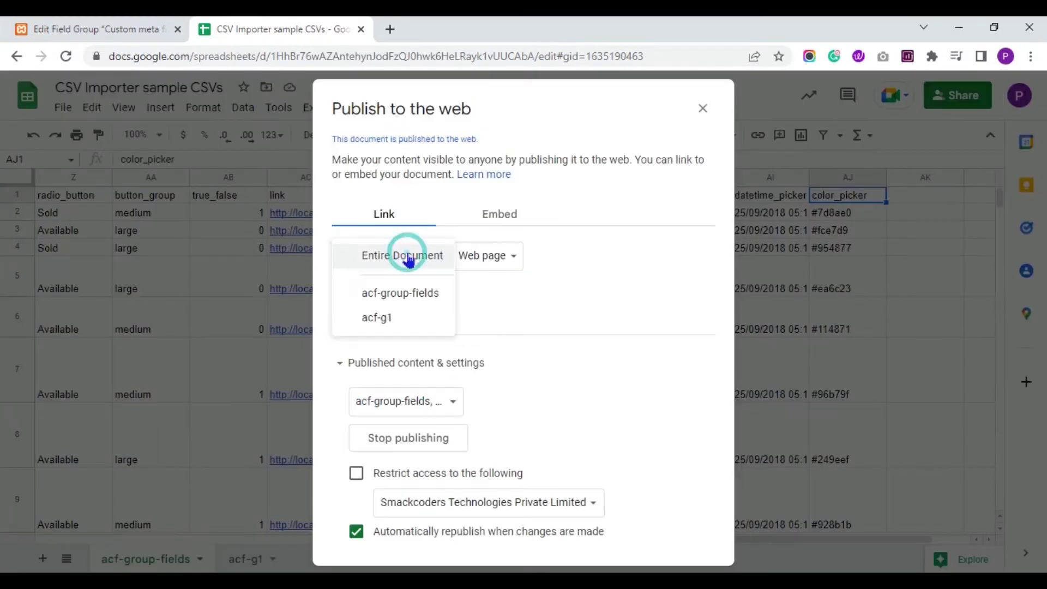
click(409, 292)
click(475, 266)
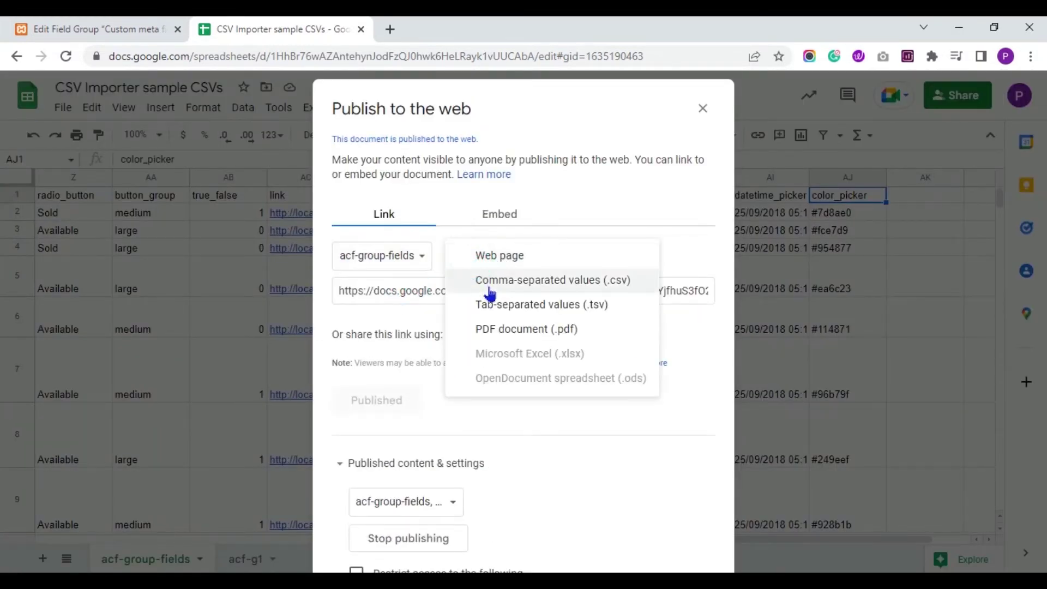
click(488, 279)
Copy the published CSV link of the acf-group-fields sheet
click(483, 287)
key(ctrl+c)
scroll(483, 287, right, 6)
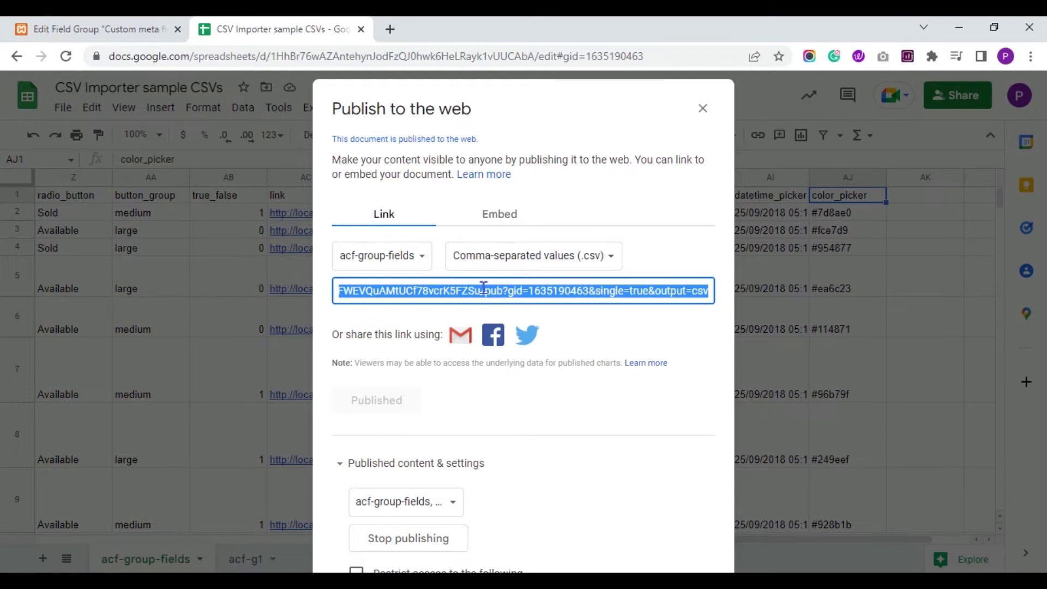
Switch to the WordPress admin and open Ultimate CSV Importer PRO
key(ctrl+shift+Tab)
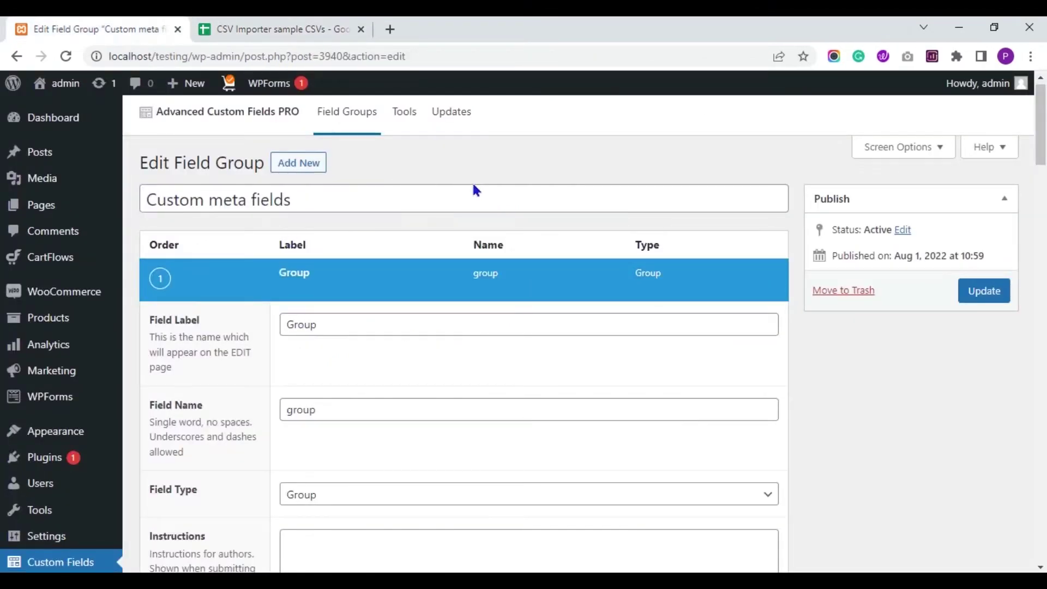
scroll(525, 381, down, 15)
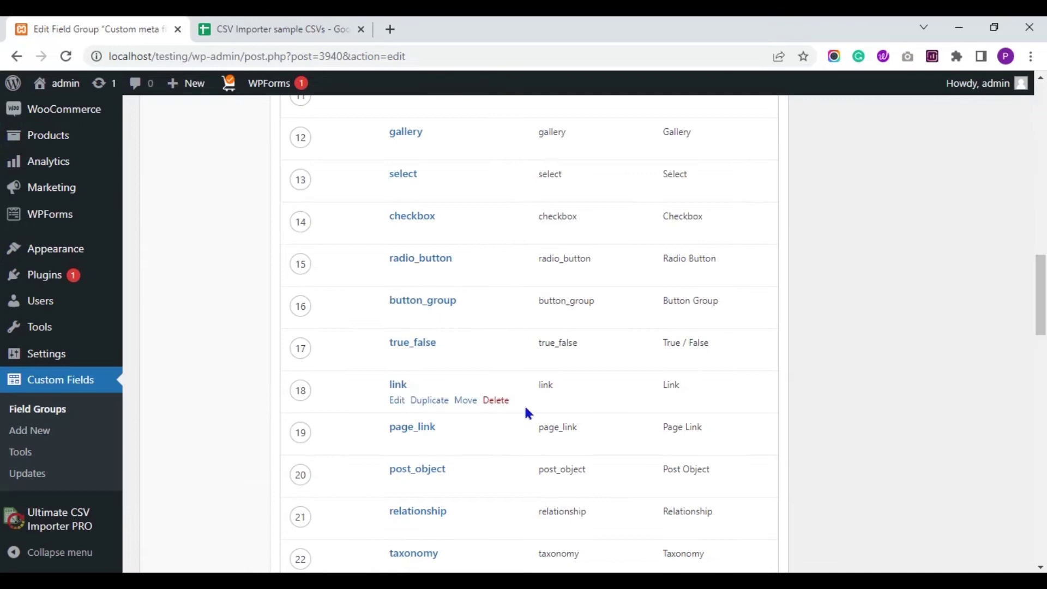
click(100, 527)
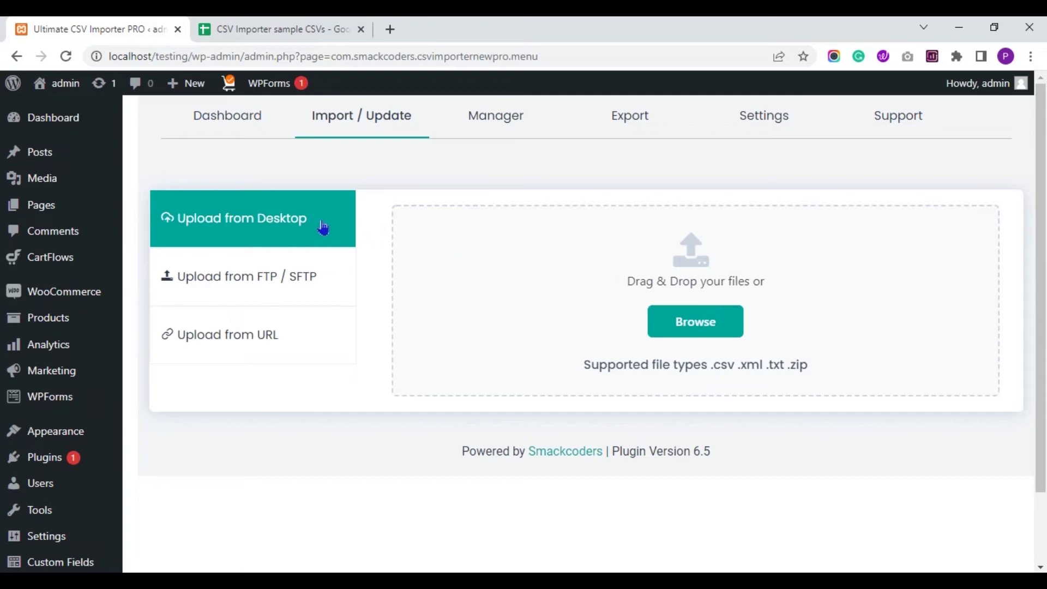
Review the FTP / SFTP and URL upload options and the importer's File Manager
click(320, 261)
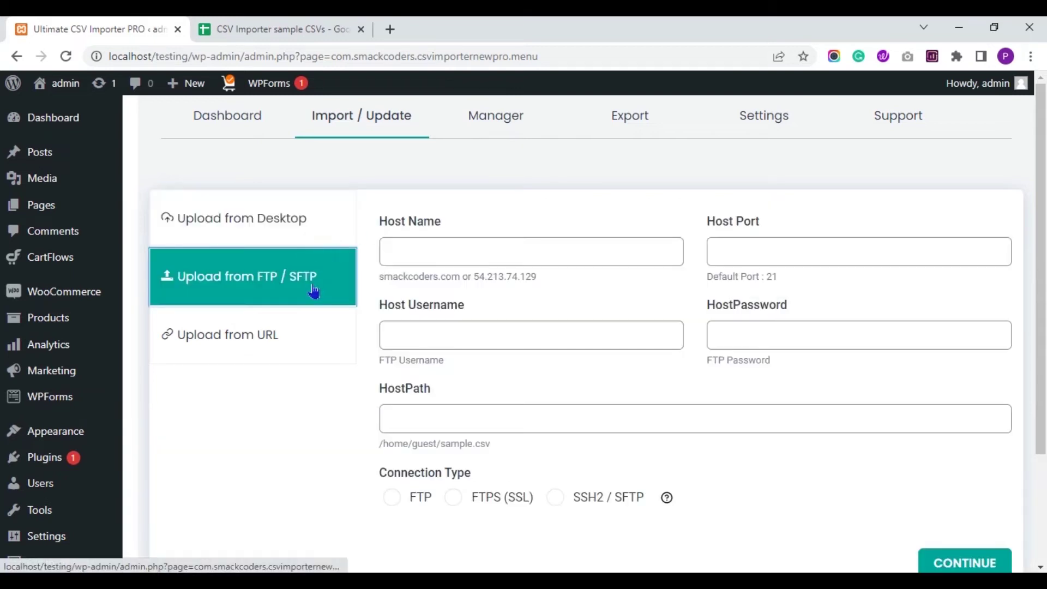
click(294, 334)
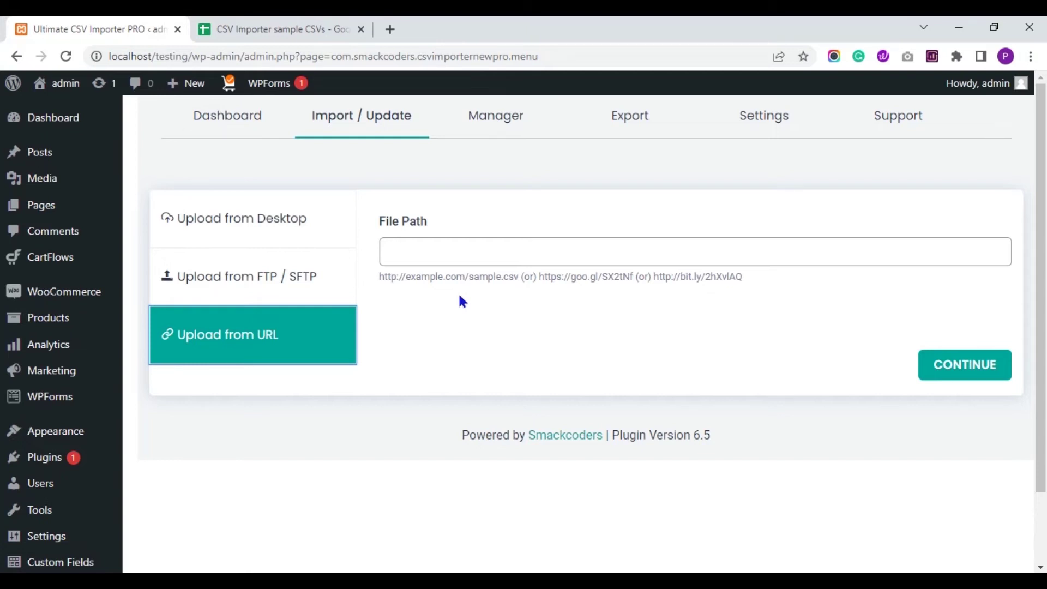
click(537, 130)
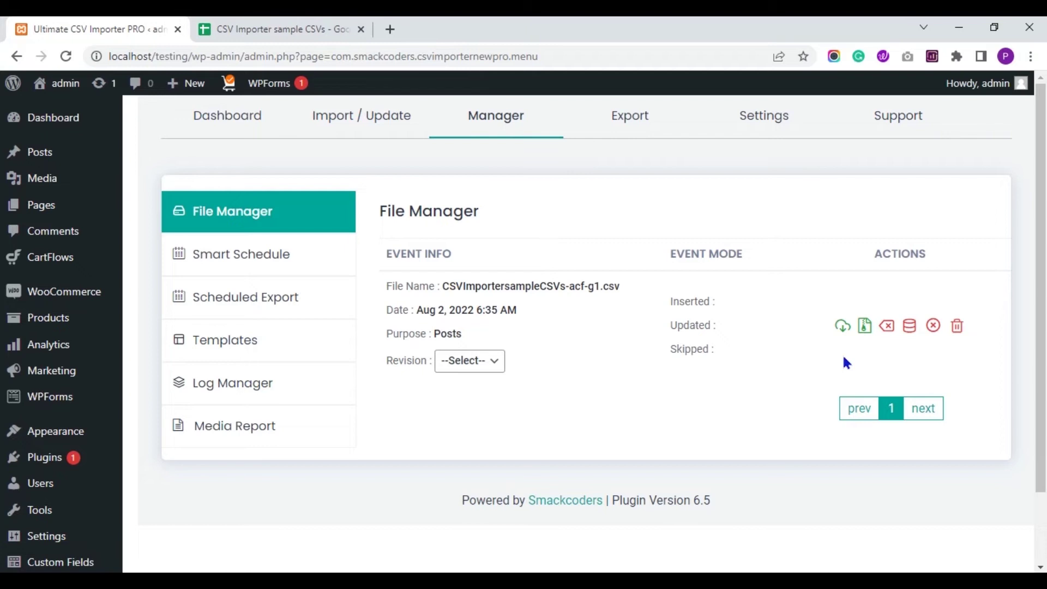
Upload the import file from a URL, using the copied published CSV link as the file path
click(365, 115)
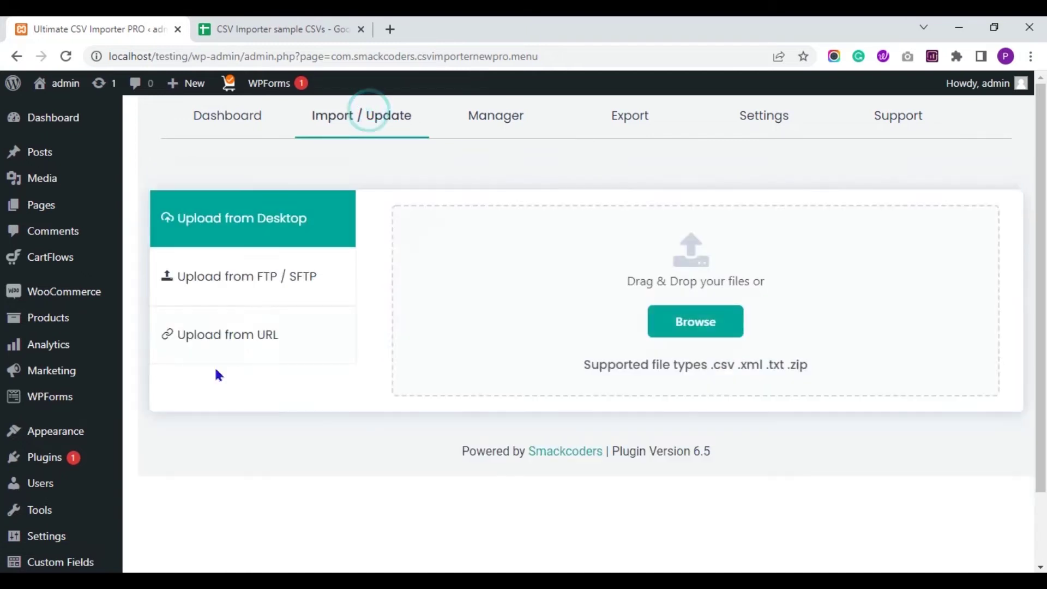
click(229, 345)
click(481, 245)
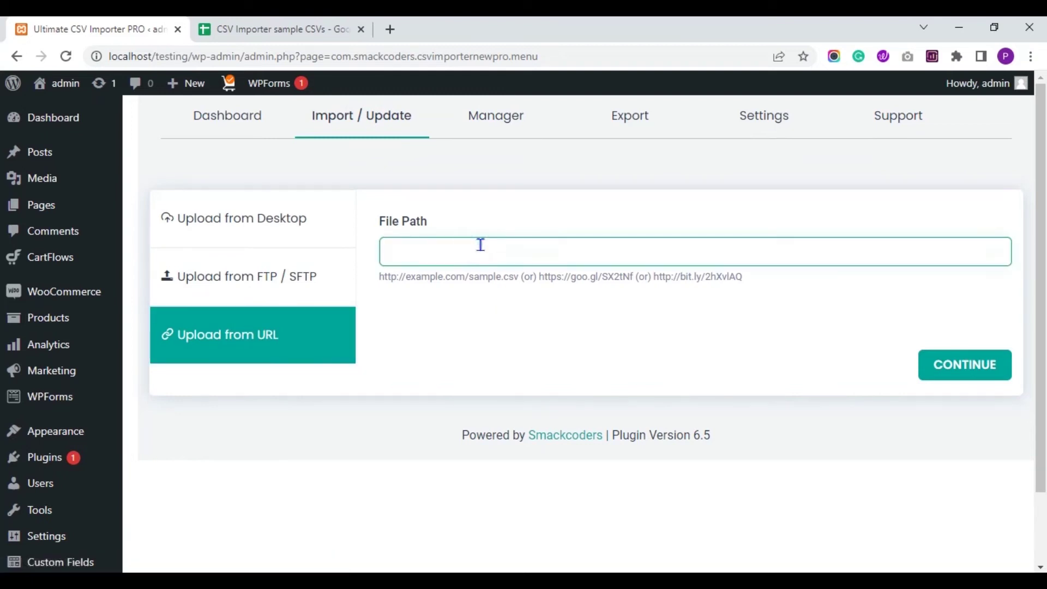
key(ctrl+v)
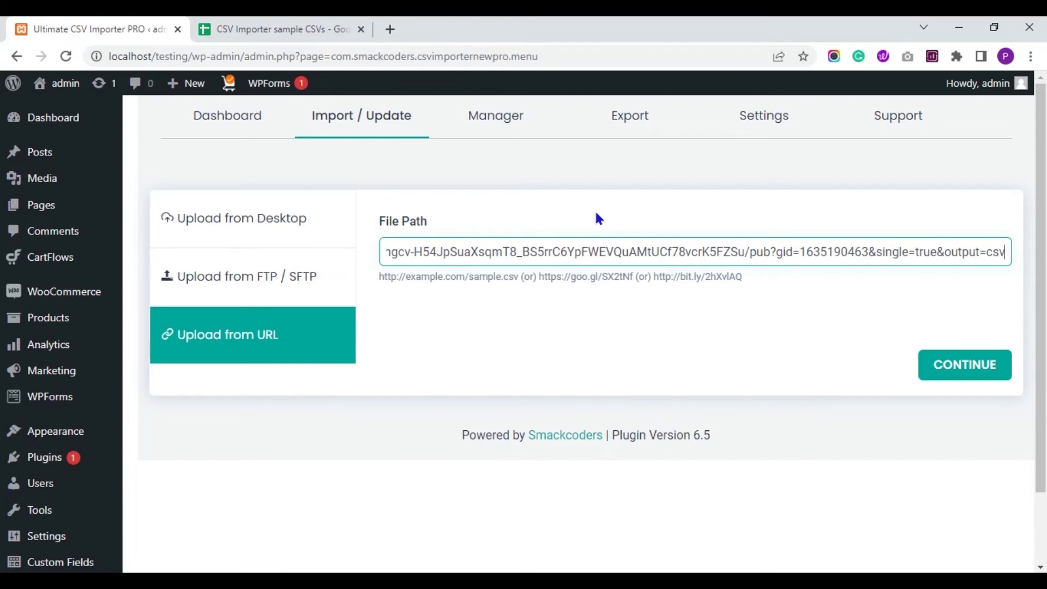
click(932, 364)
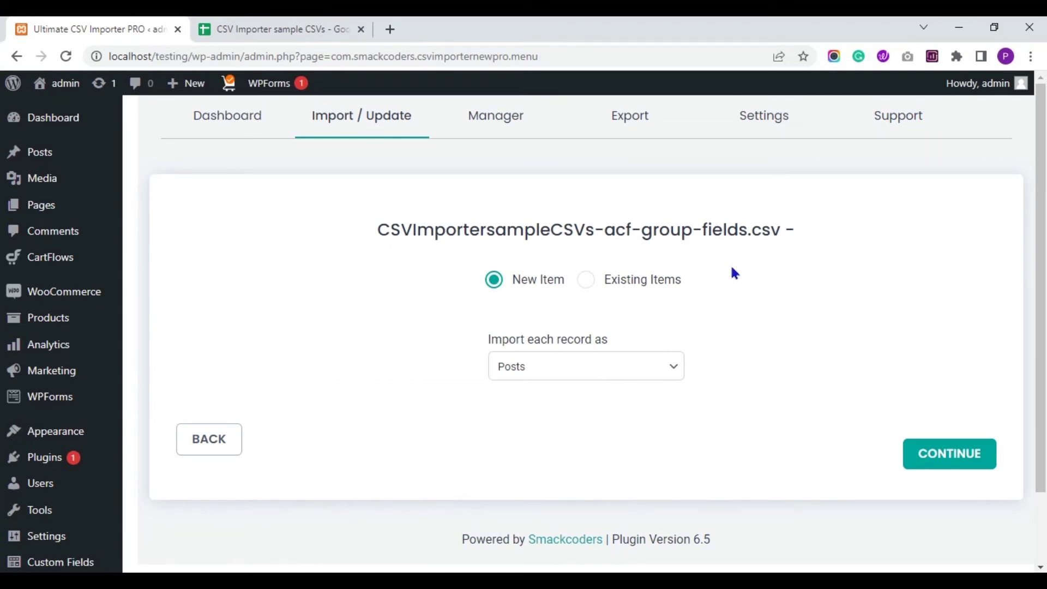
Choose Posts as the post type for importing each record as a new item, and continue to the field mapping
click(617, 375)
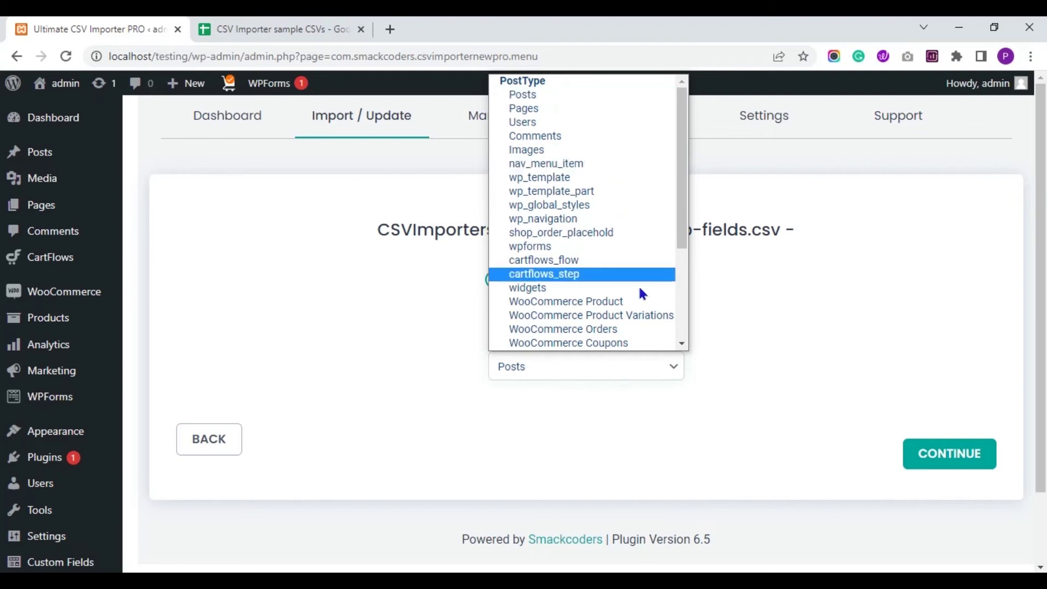
click(605, 99)
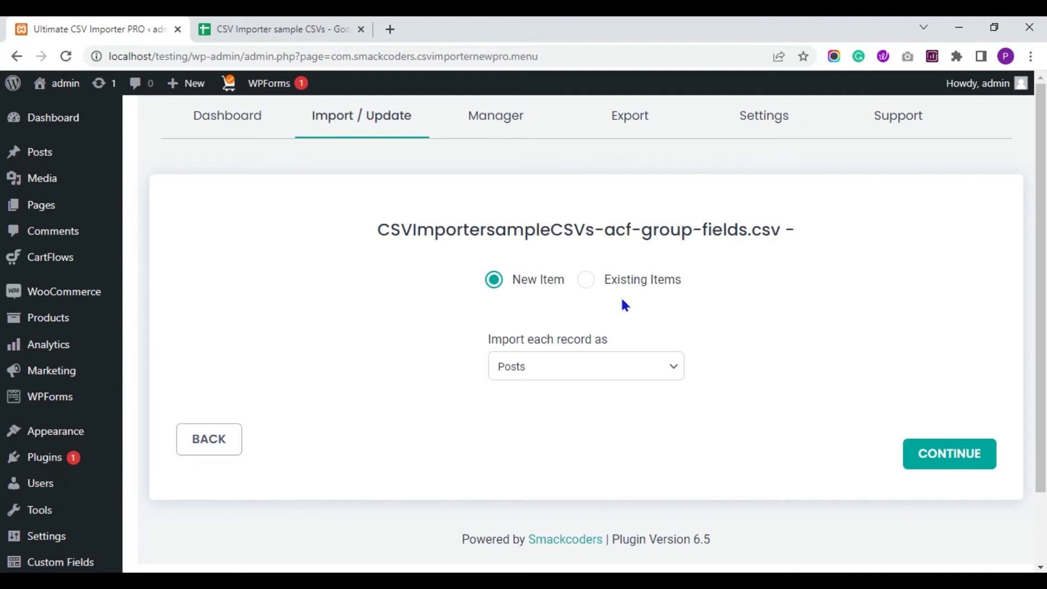
click(922, 455)
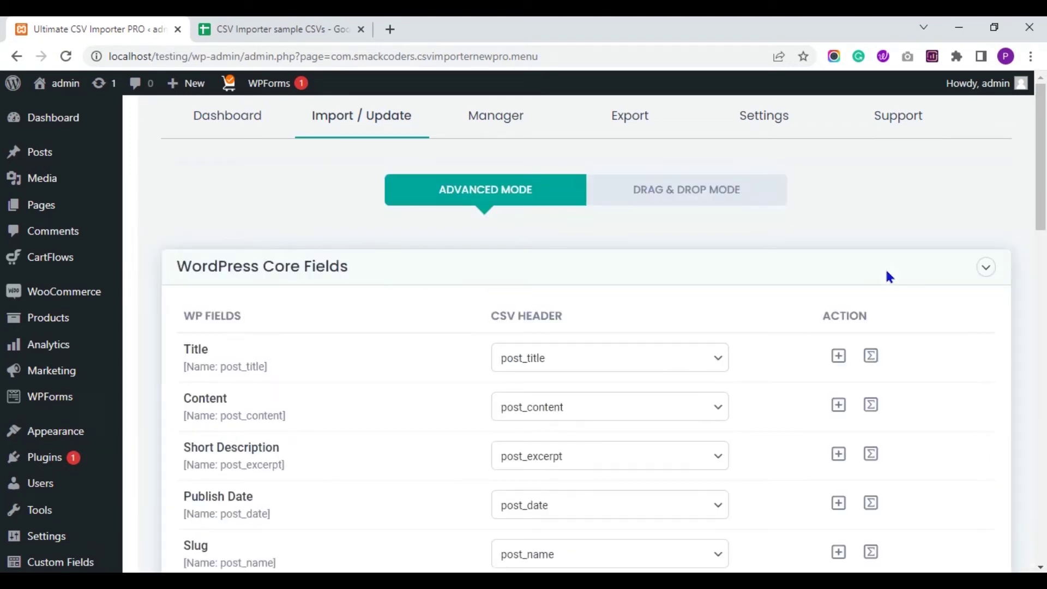
Expand the ACF Group Fields mapping section below the WordPress Core Fields
scroll(2, 217, down, 1)
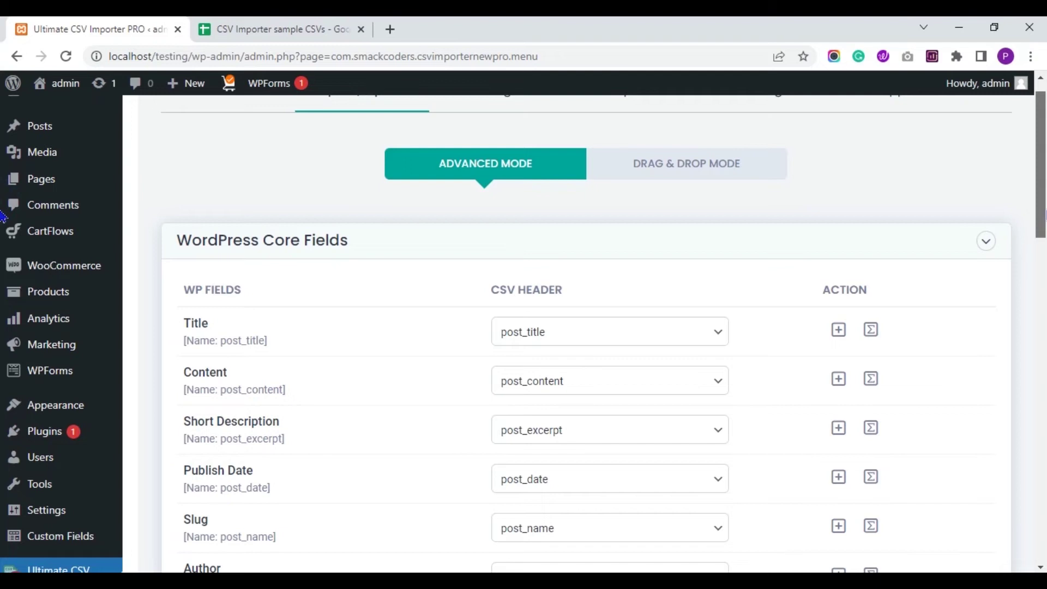
scroll(2, 217, down, 3)
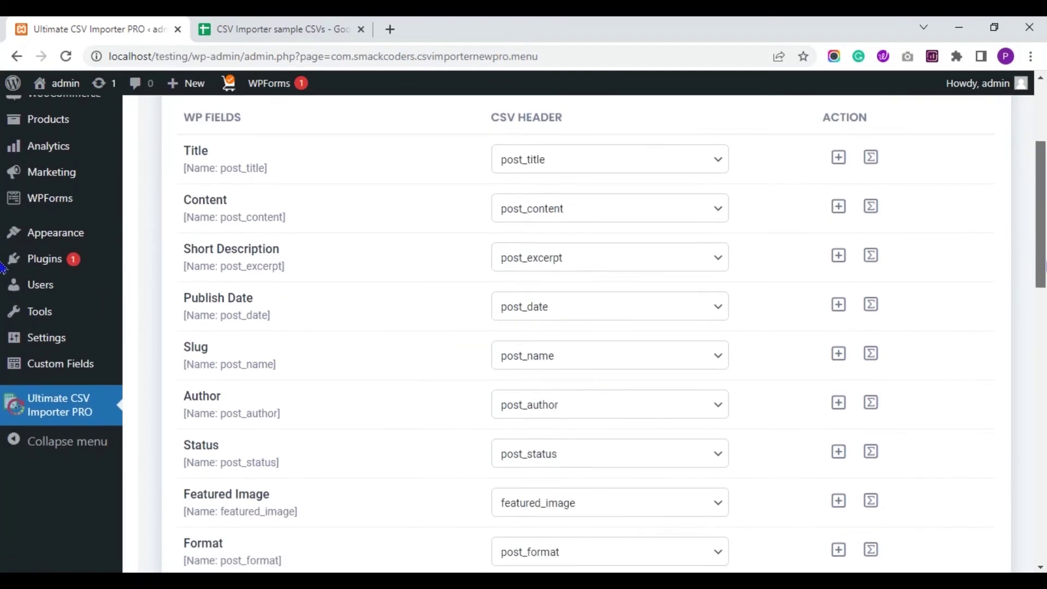
scroll(2, 267, down, 6)
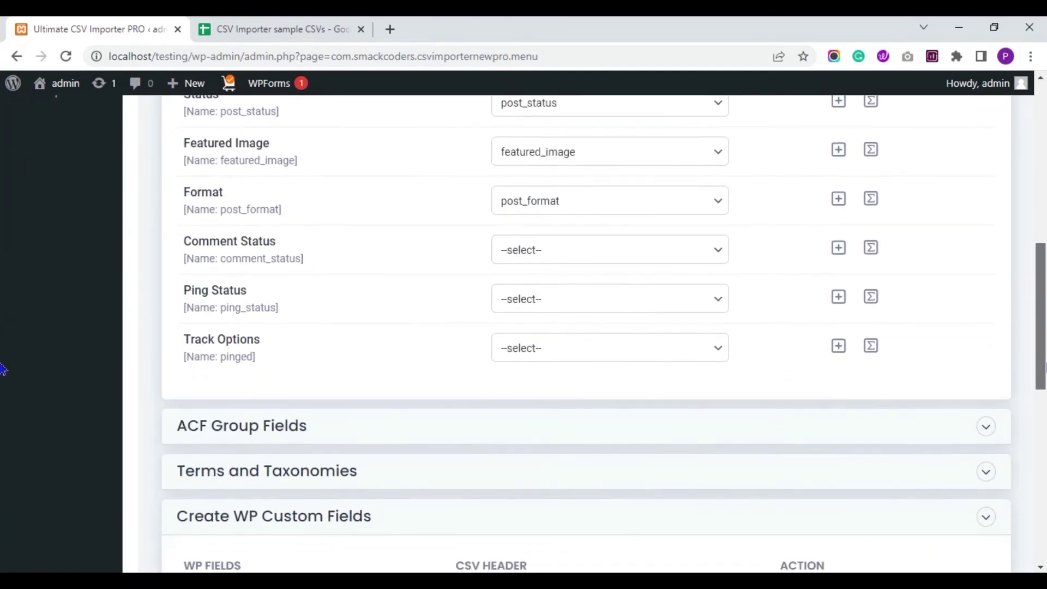
scroll(3, 376, down, 1)
click(985, 378)
Map the ACF group's text_field to the text_field CSV header
scroll(2, 327, down, 8)
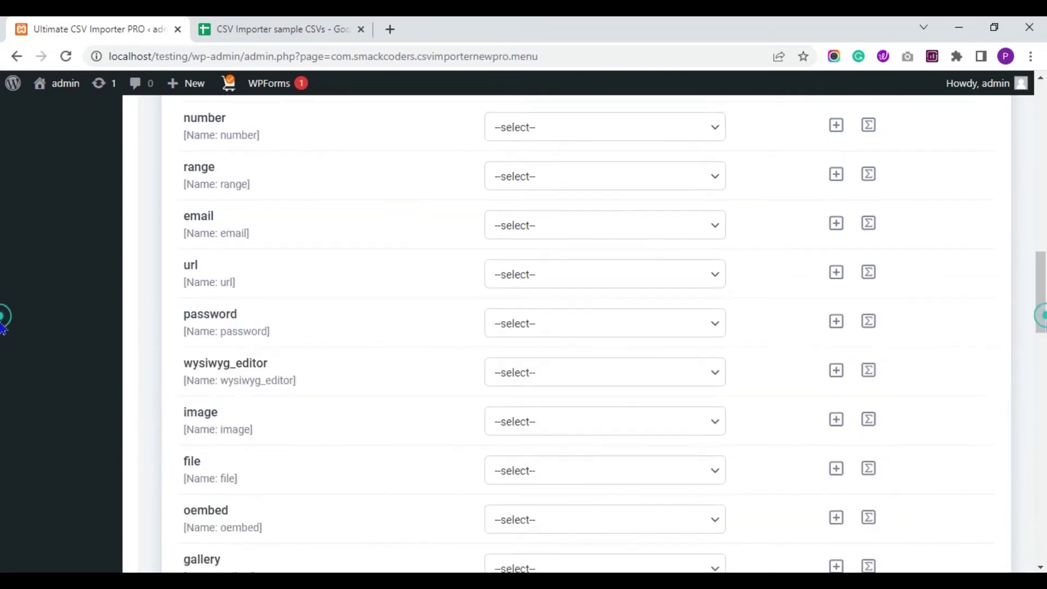
scroll(3, 327, down, 3)
scroll(3, 305, up, 4)
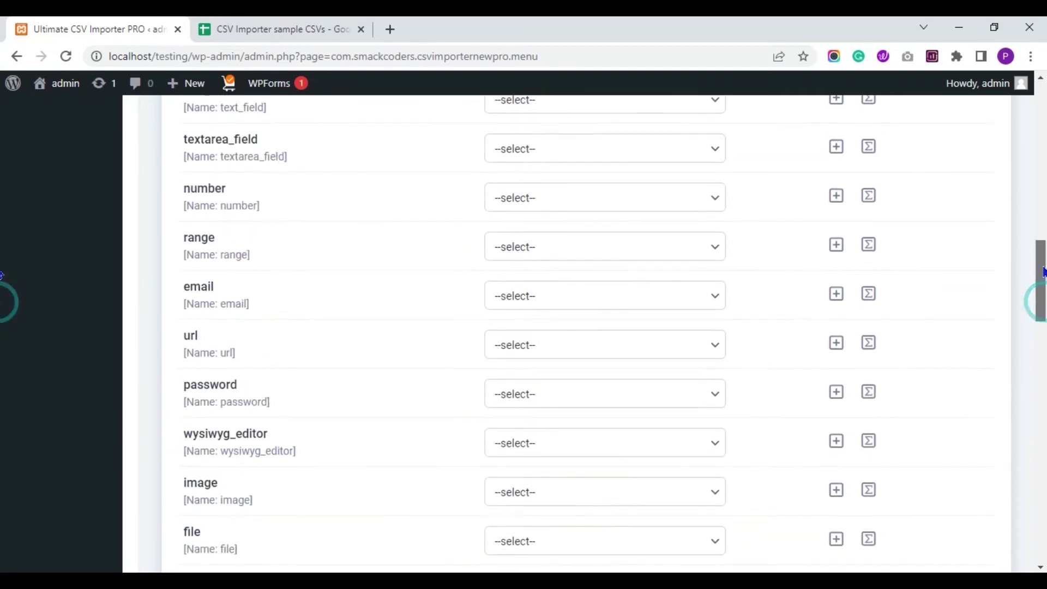
scroll(1042, 272, up, 3)
click(703, 267)
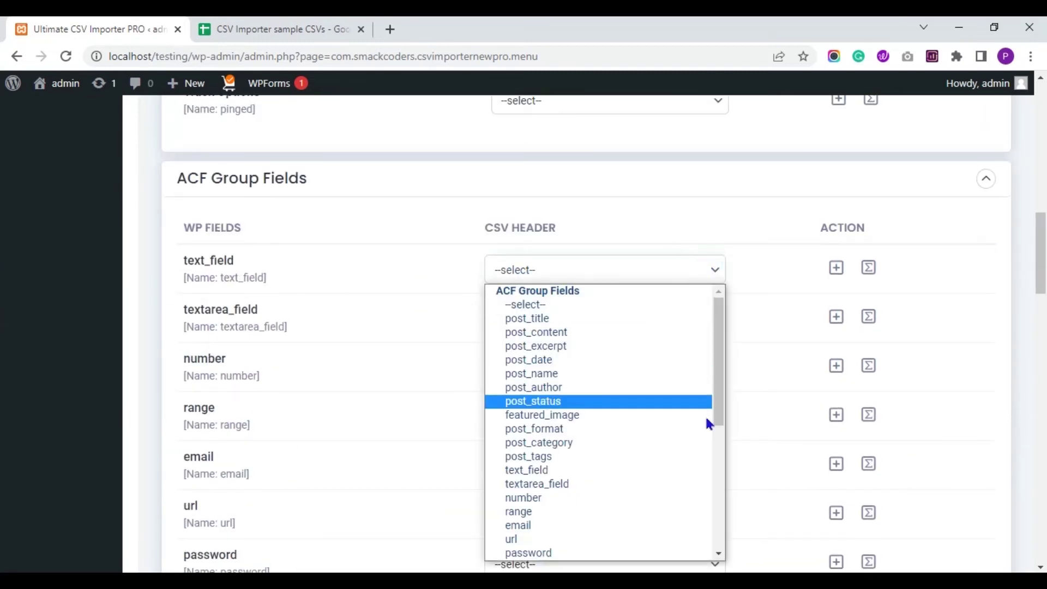
click(644, 471)
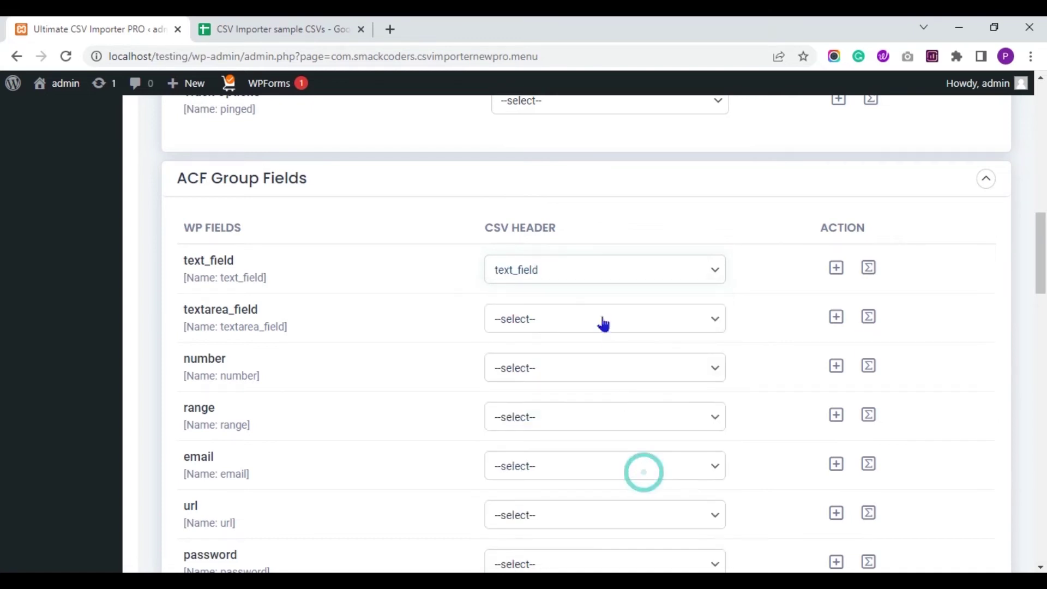
Map the ACF textarea_field, number and range fields to the CSV headers of the same names
click(604, 324)
click(639, 226)
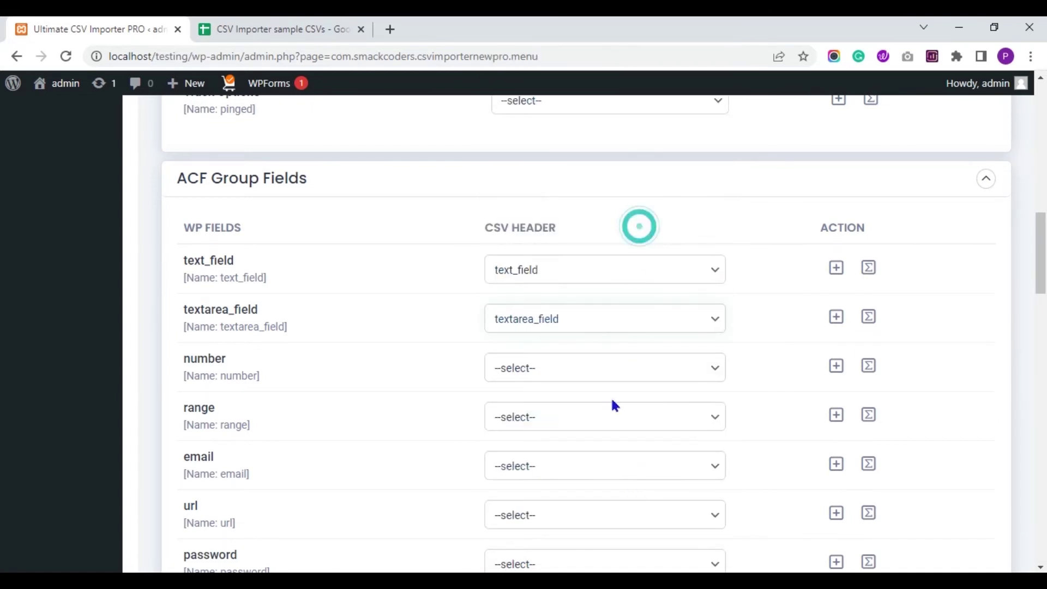
click(603, 372)
click(602, 293)
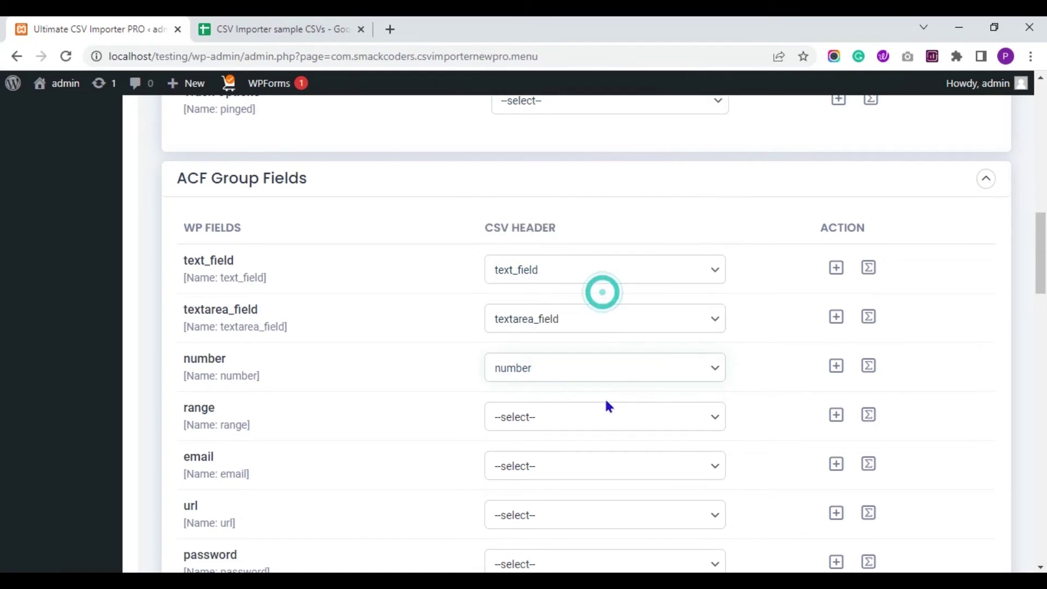
click(598, 414)
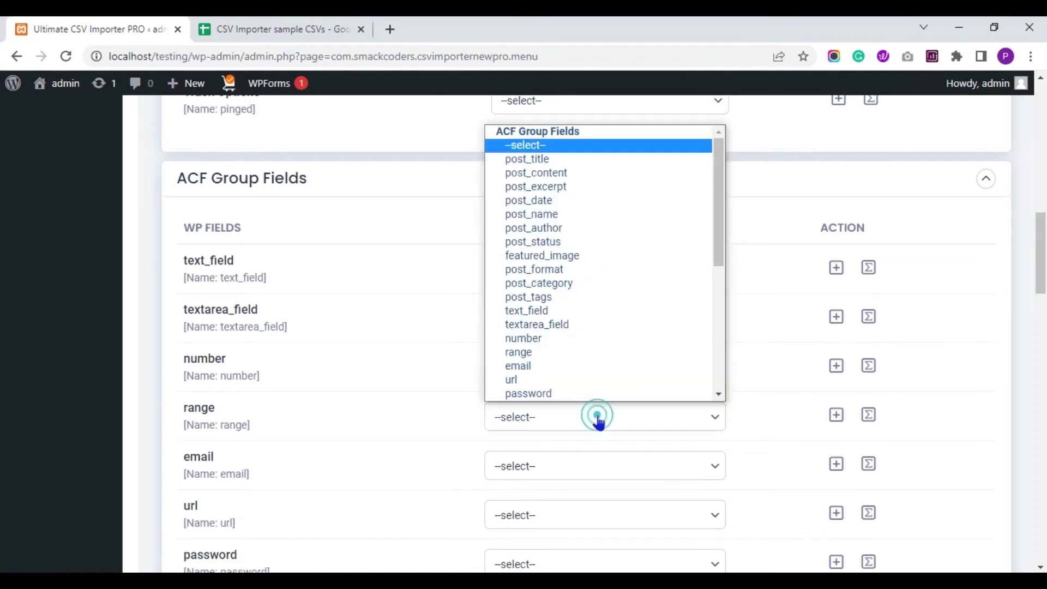
click(599, 357)
Map the ACF email, url and password fields to the CSV headers of the same names
click(645, 466)
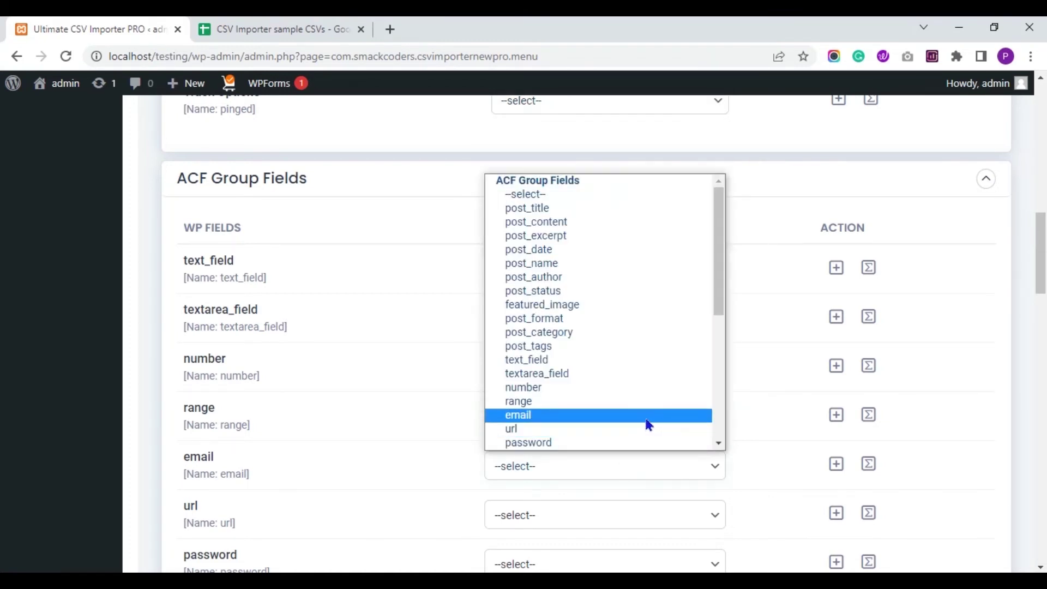
click(649, 423)
click(594, 513)
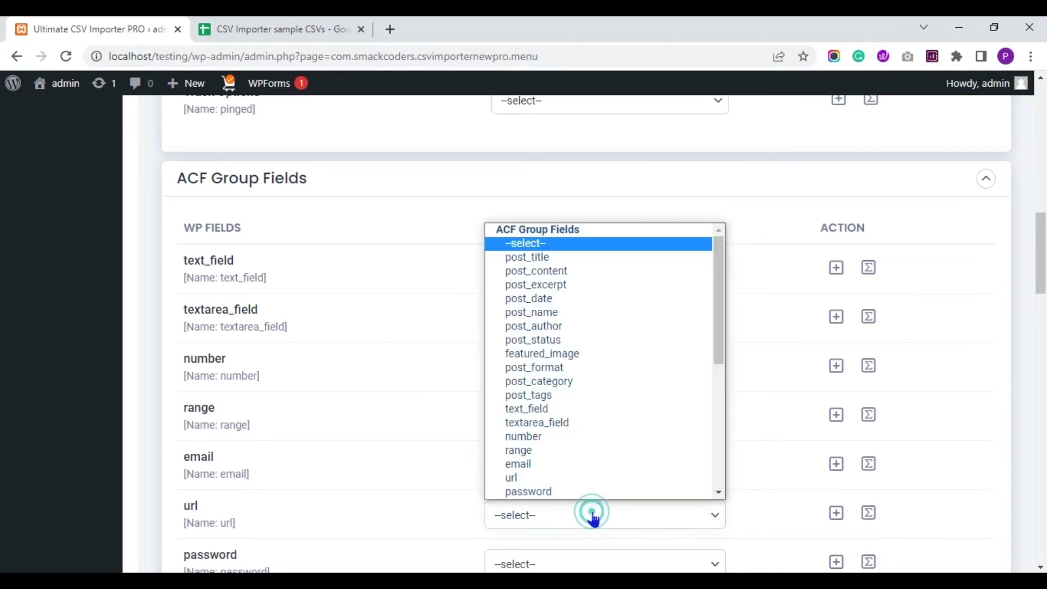
click(596, 478)
drag(1035, 276, 1042, 278)
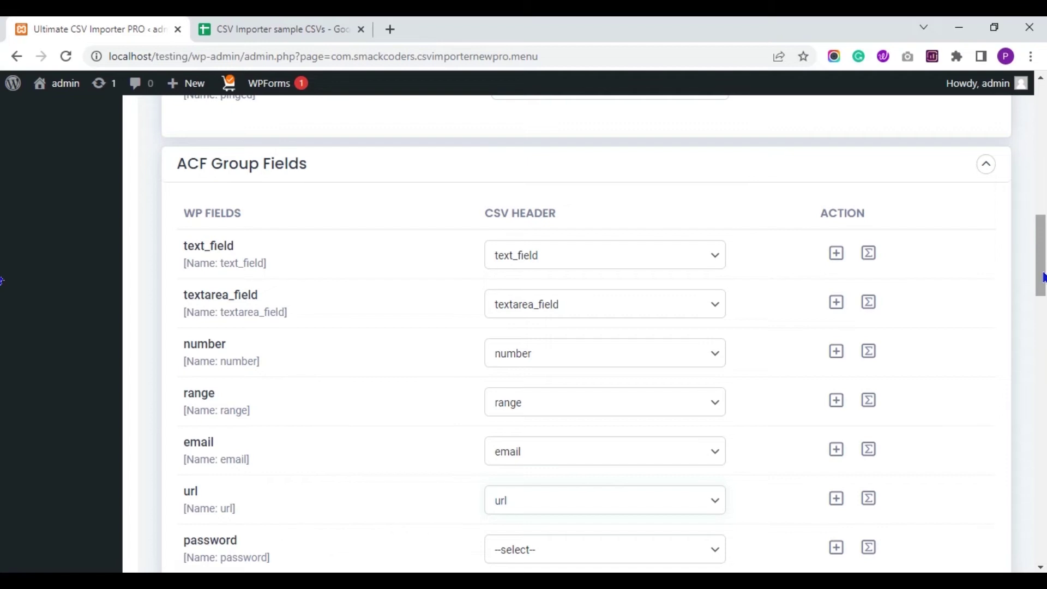
scroll(1041, 272, down, 4)
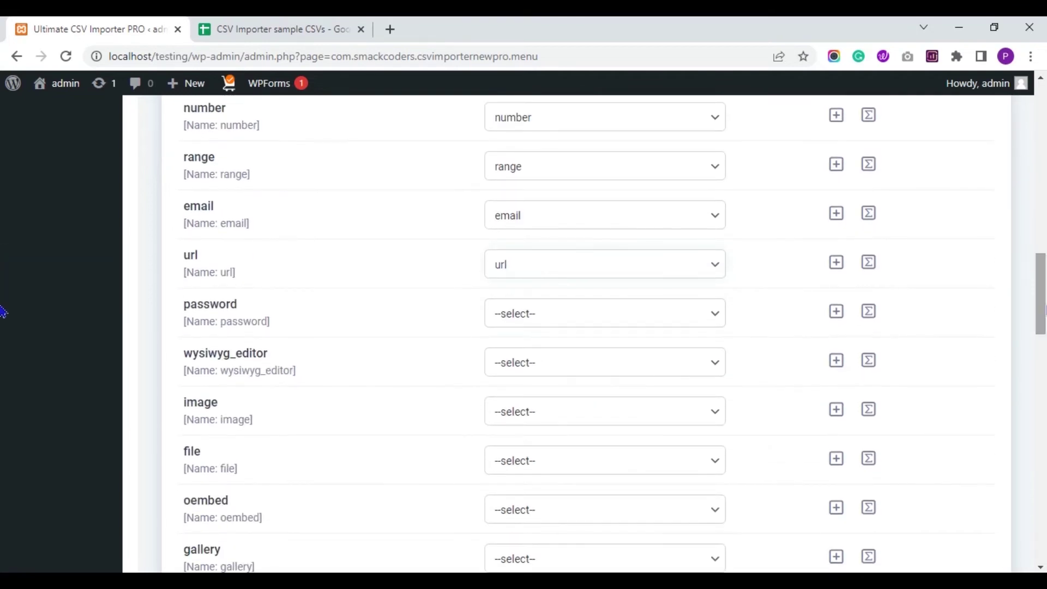
click(696, 317)
click(673, 289)
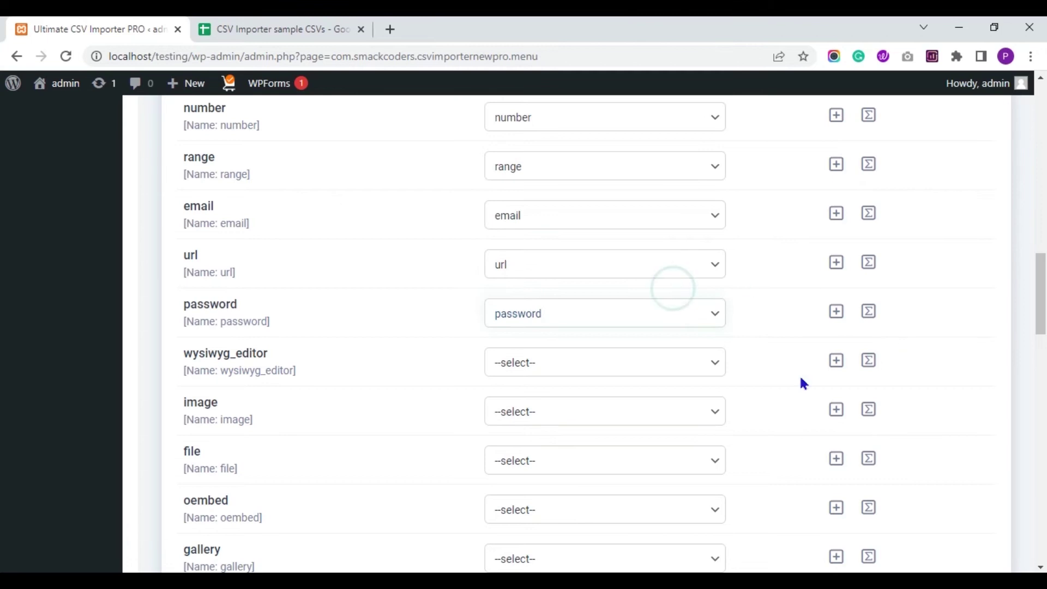
click(719, 364)
drag(717, 188, 719, 217)
click(594, 311)
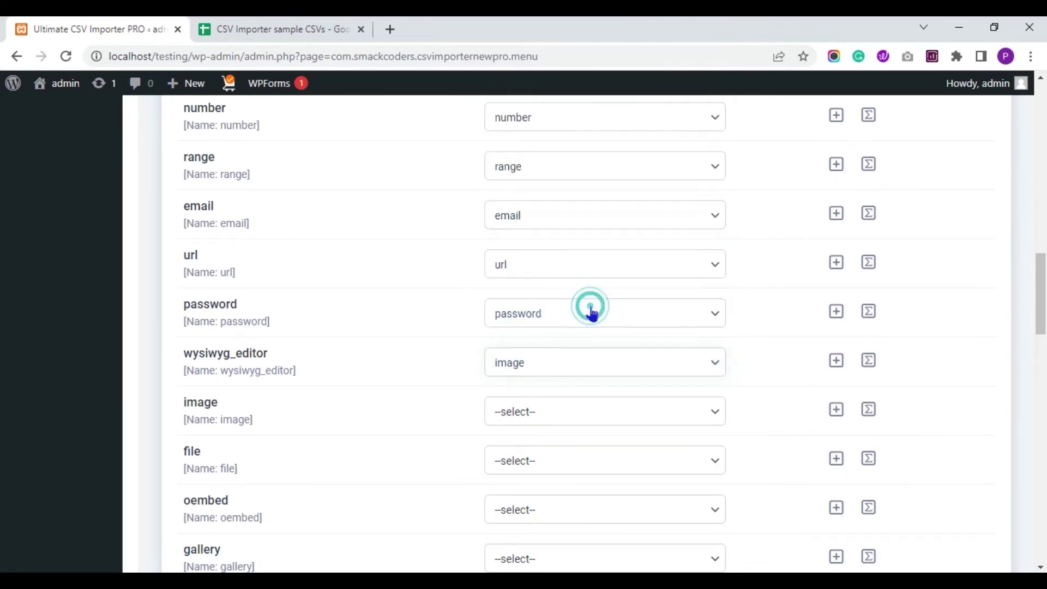
Map the ACF wysiwyg_editor, image and file fields to the CSV headers of the same names
click(586, 363)
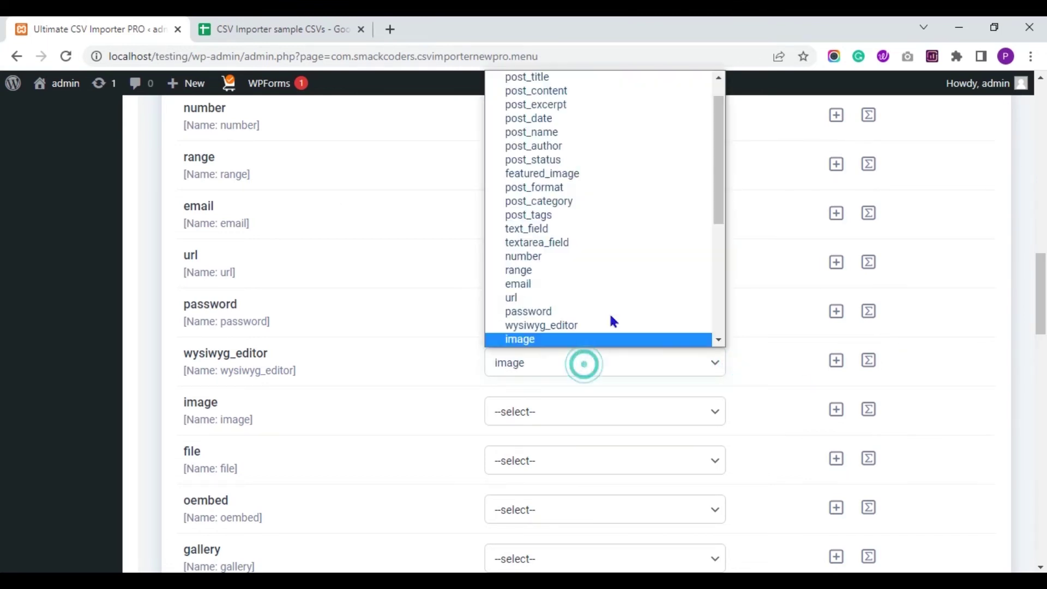
click(646, 326)
click(590, 409)
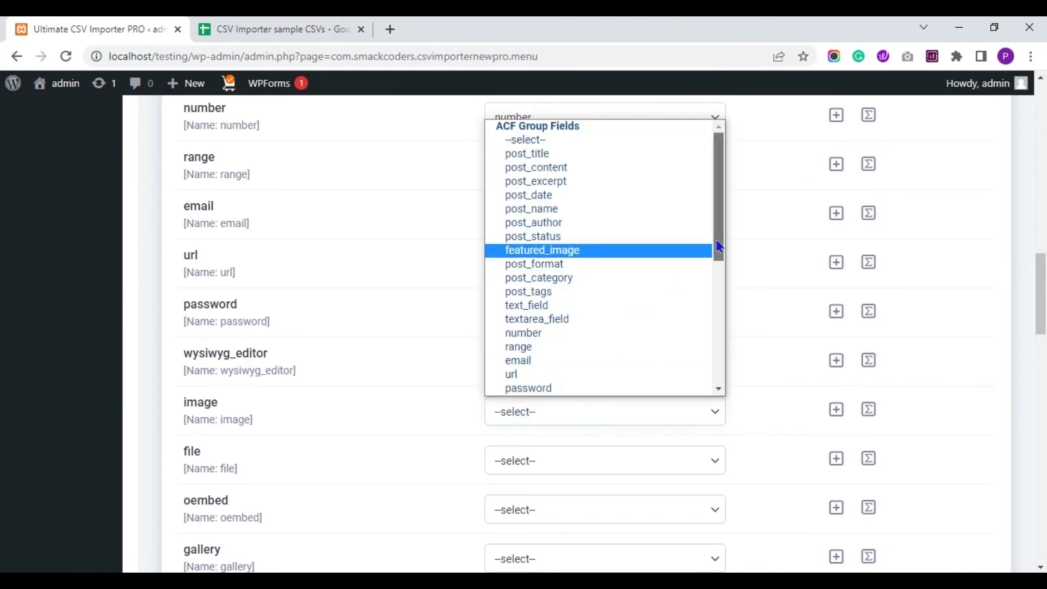
drag(720, 250, 724, 283)
click(623, 325)
click(574, 469)
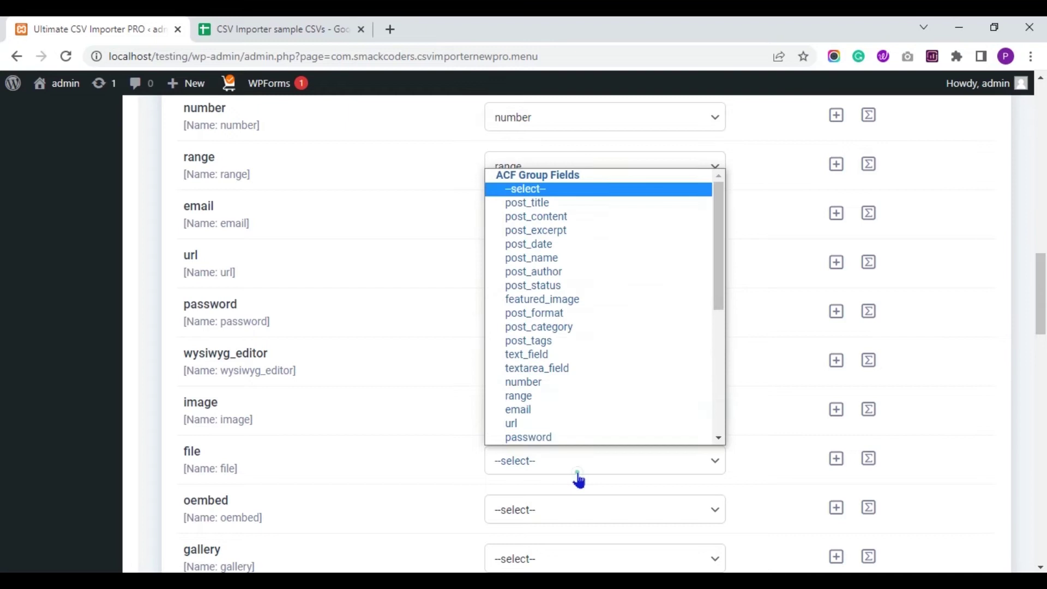
drag(723, 299, 722, 351)
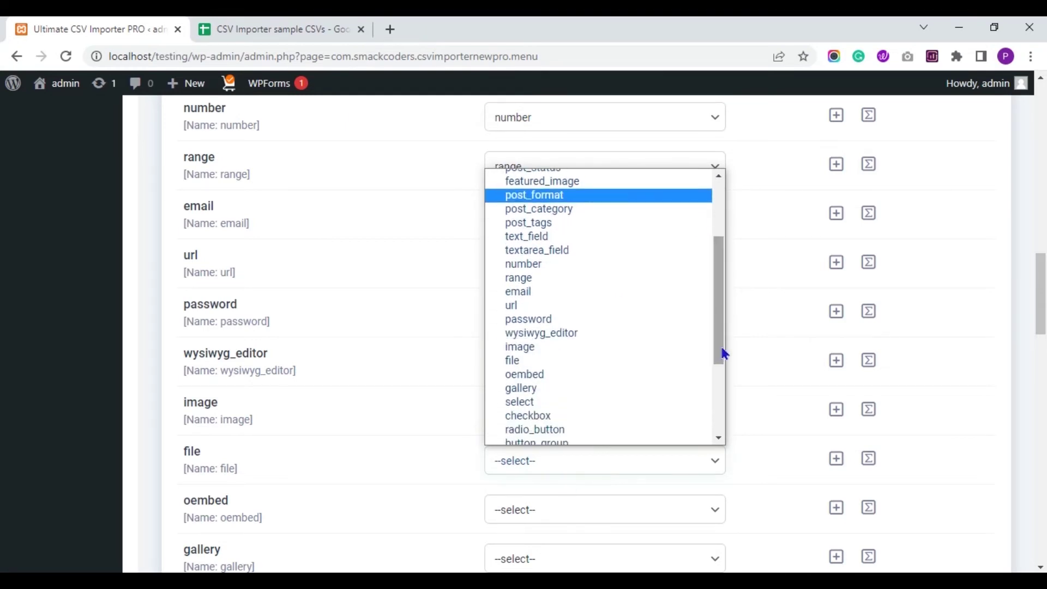
click(617, 364)
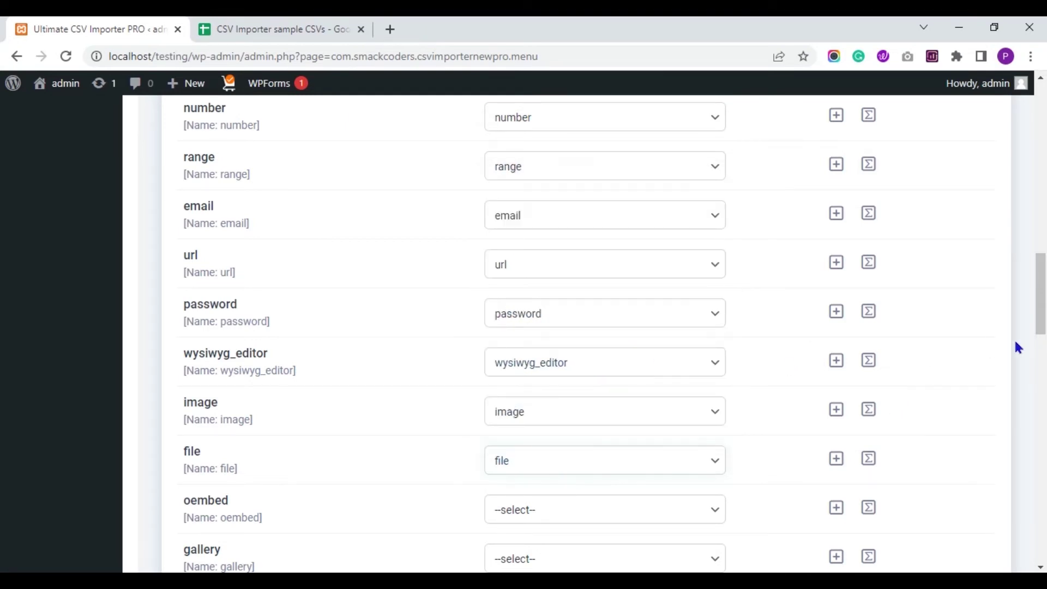
Map the ACF oembed and gallery fields to the oembed and gallery CSV headers
scroll(3, 326, down, 6)
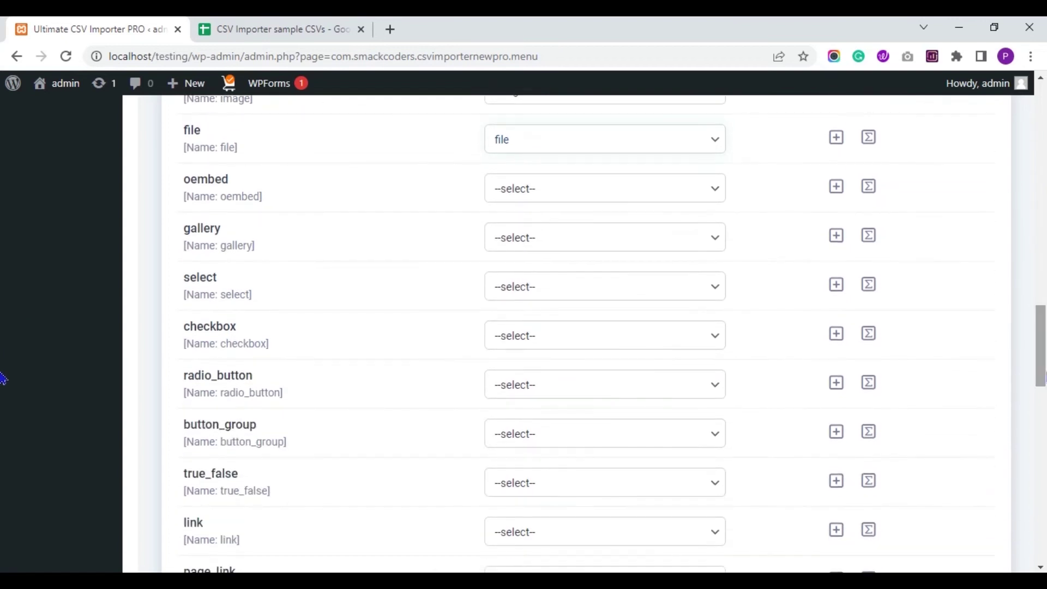
click(697, 194)
drag(719, 332, 612, 334)
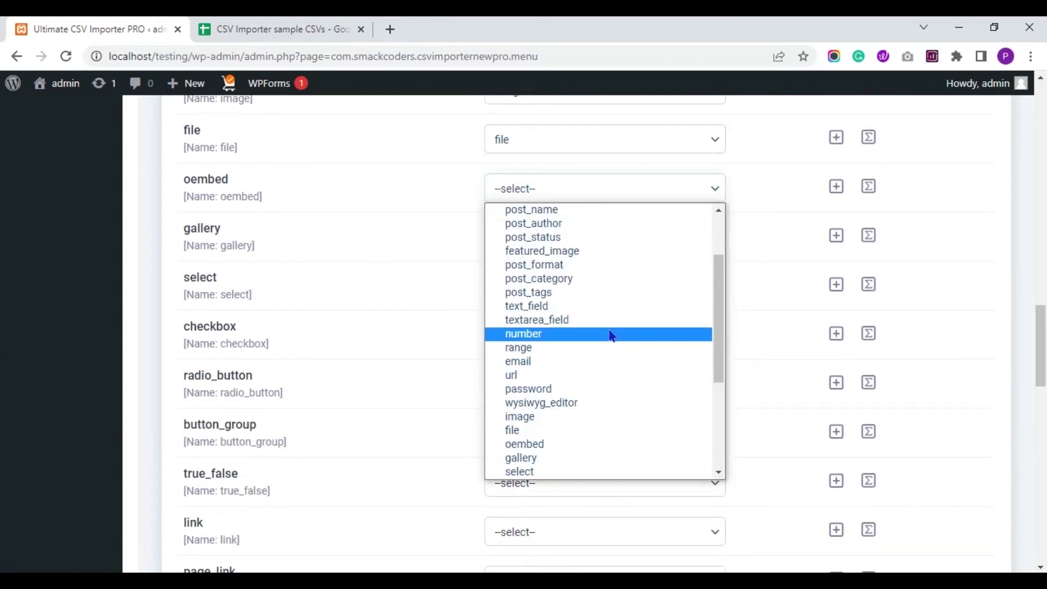
click(584, 452)
click(542, 238)
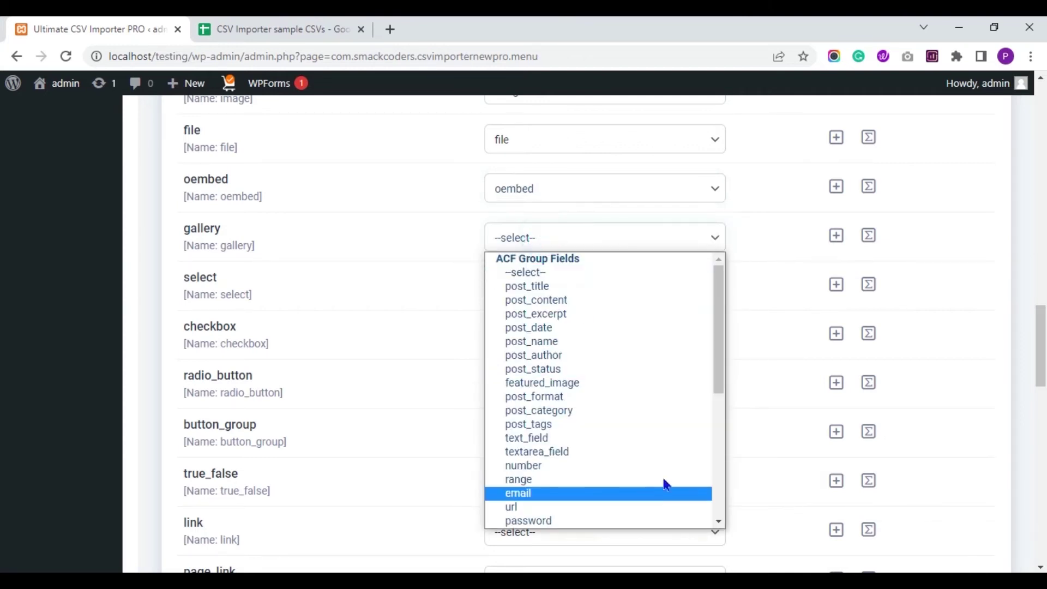
drag(720, 383, 731, 462)
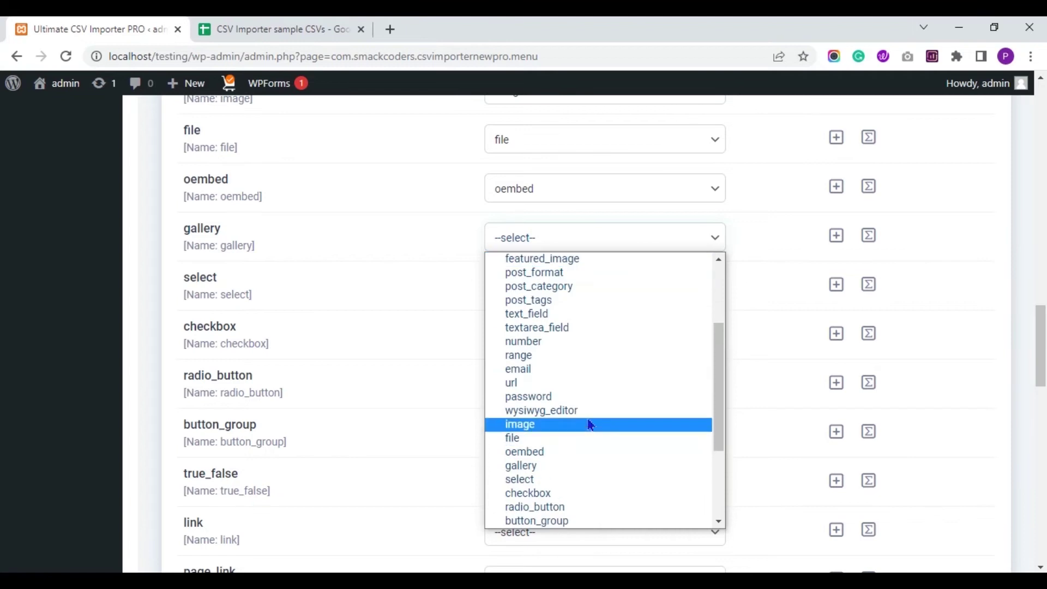
click(564, 466)
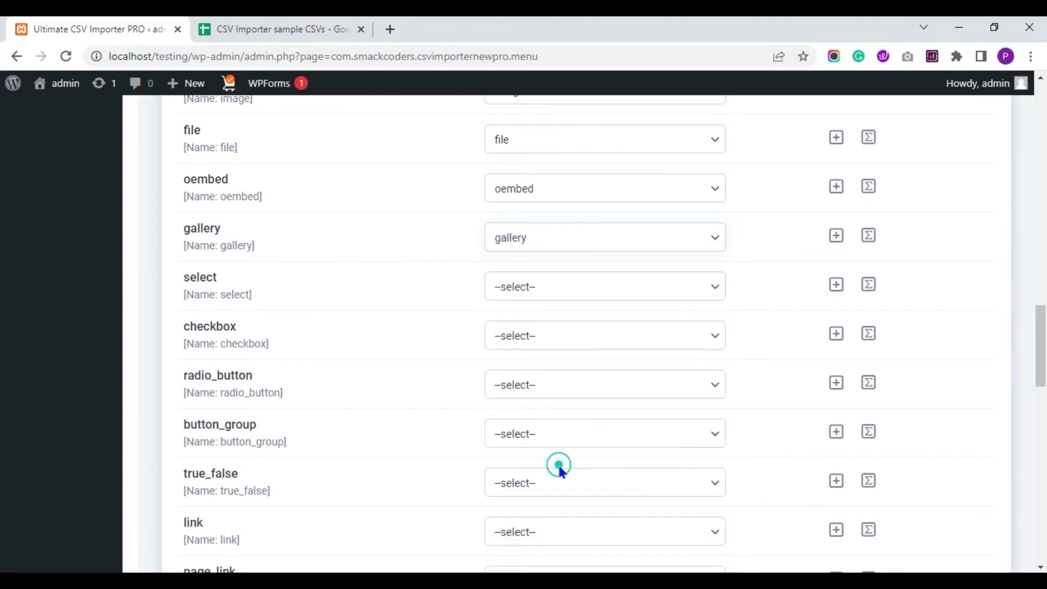
Map the ACF select and checkbox fields to the select and checkbox CSV headers
click(531, 295)
drag(715, 373, 740, 485)
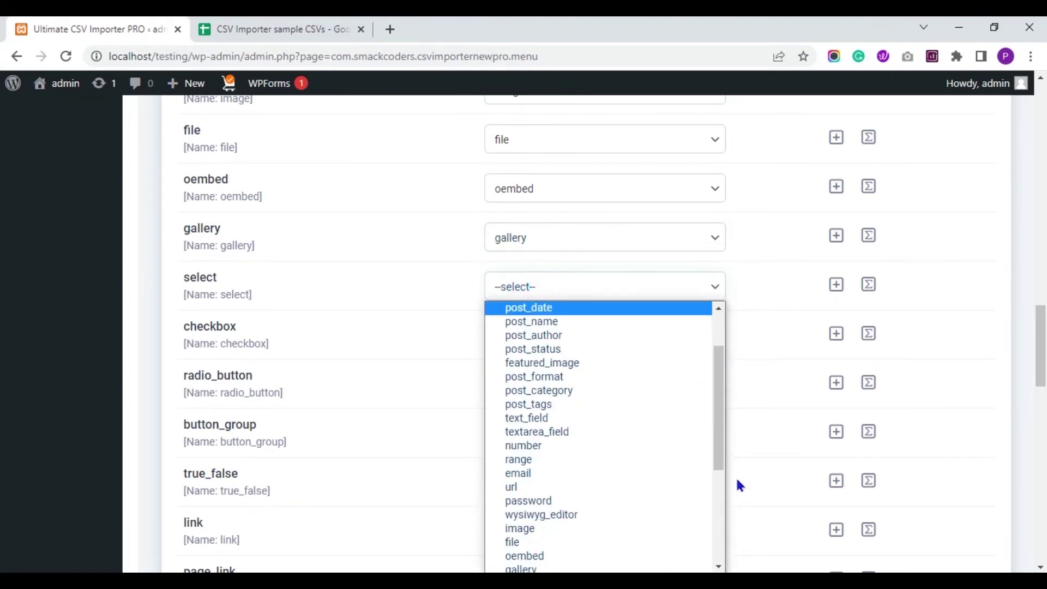
click(723, 503)
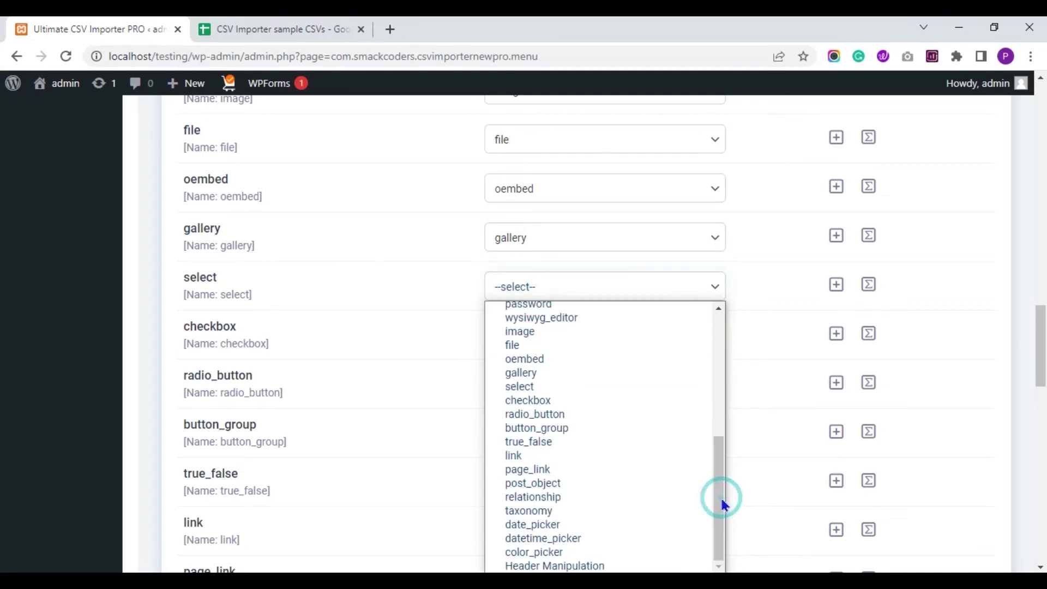
click(625, 392)
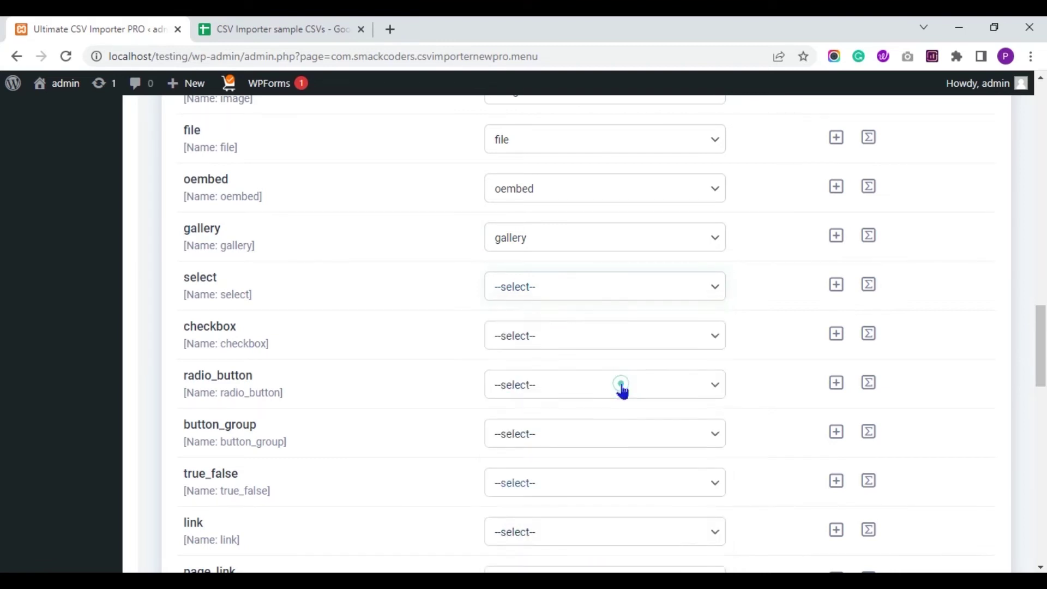
click(570, 335)
click(716, 254)
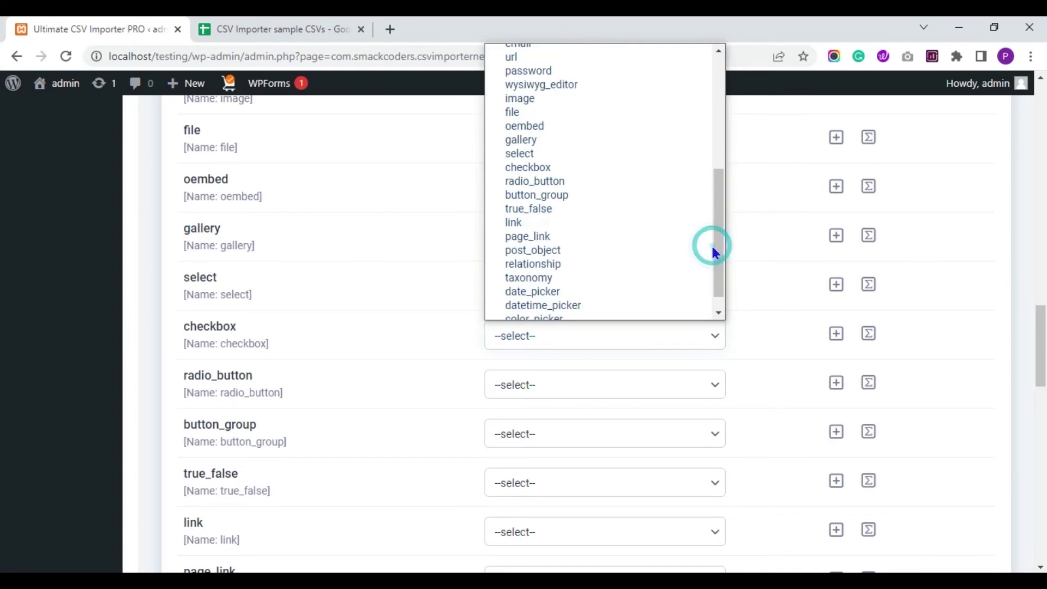
click(635, 174)
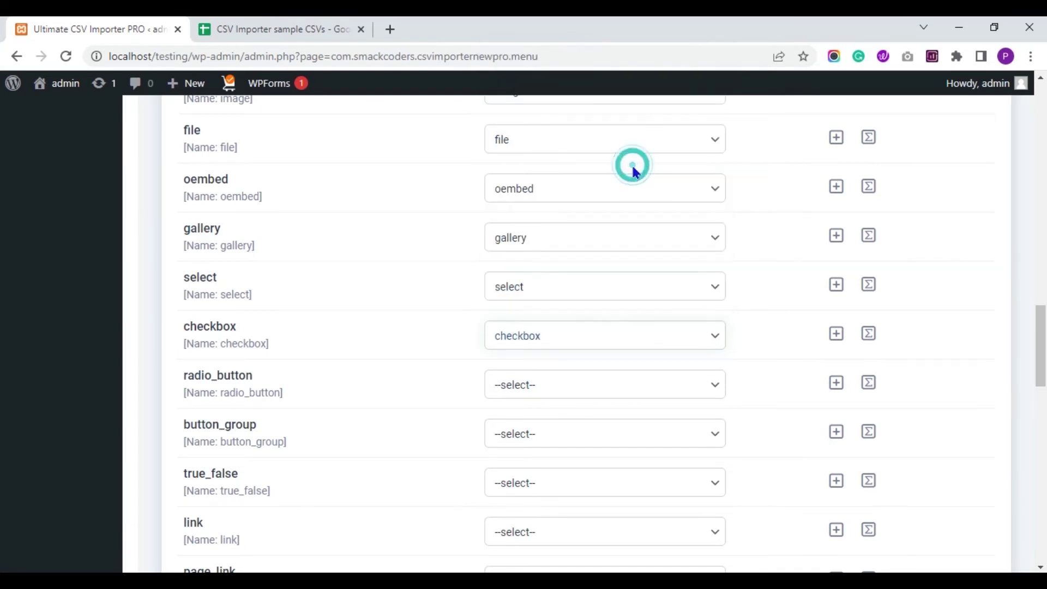
Map the ACF radio_button and button_group fields to the radio_button and button_group CSV headers
click(571, 378)
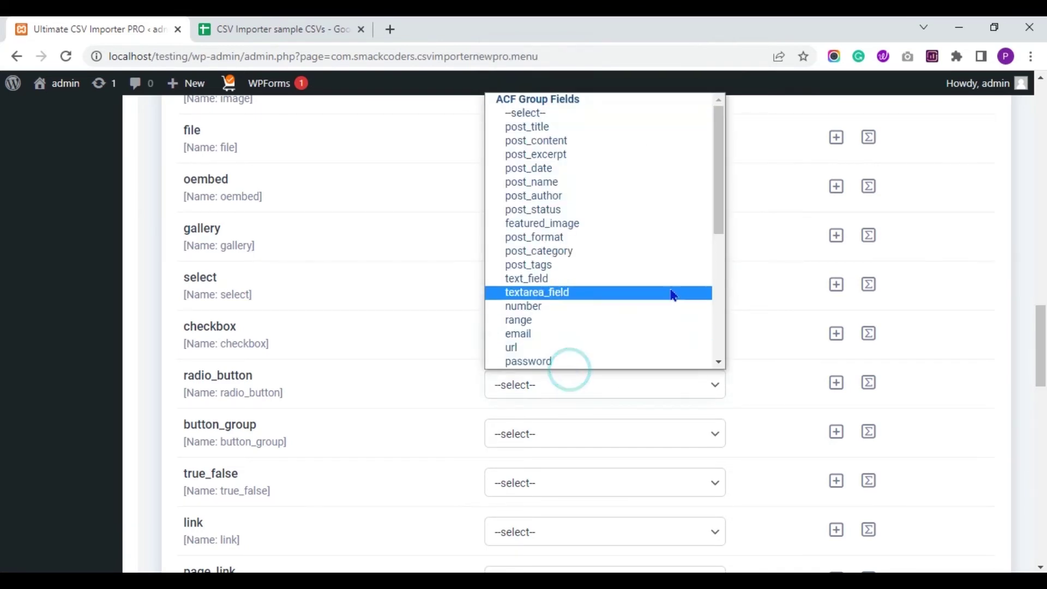
click(719, 276)
click(674, 237)
drag(1039, 327, 2, 406)
click(706, 210)
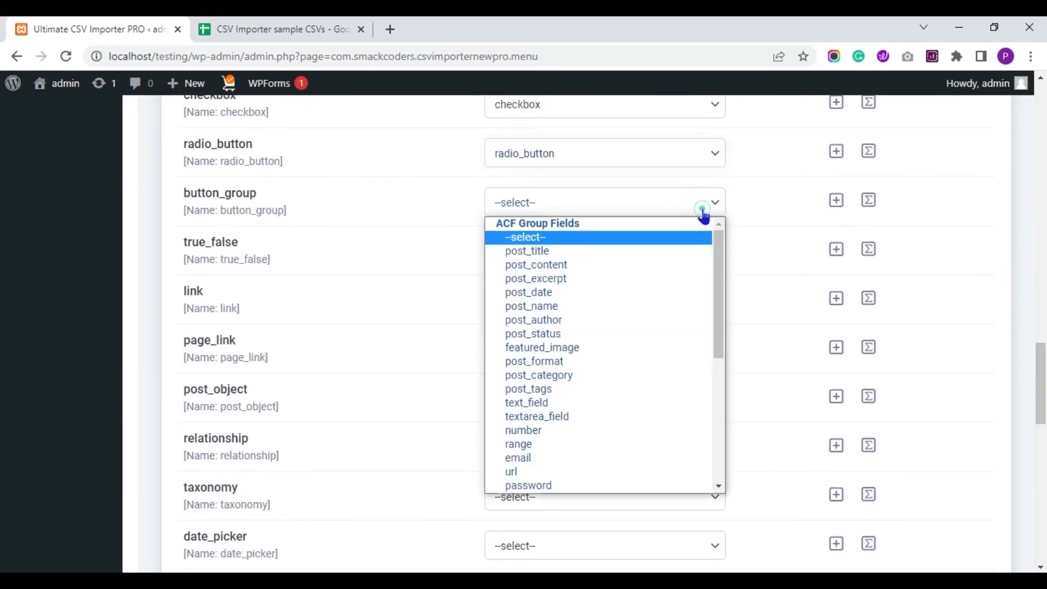
click(719, 393)
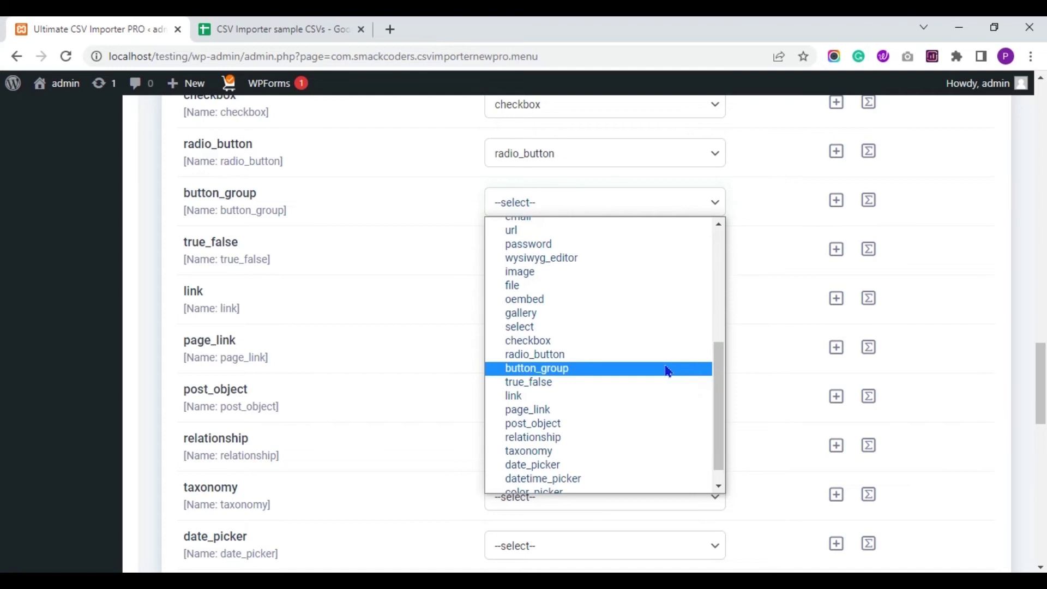
click(668, 370)
Map the ACF true_false and link fields to the true_false and link CSV headers
click(627, 257)
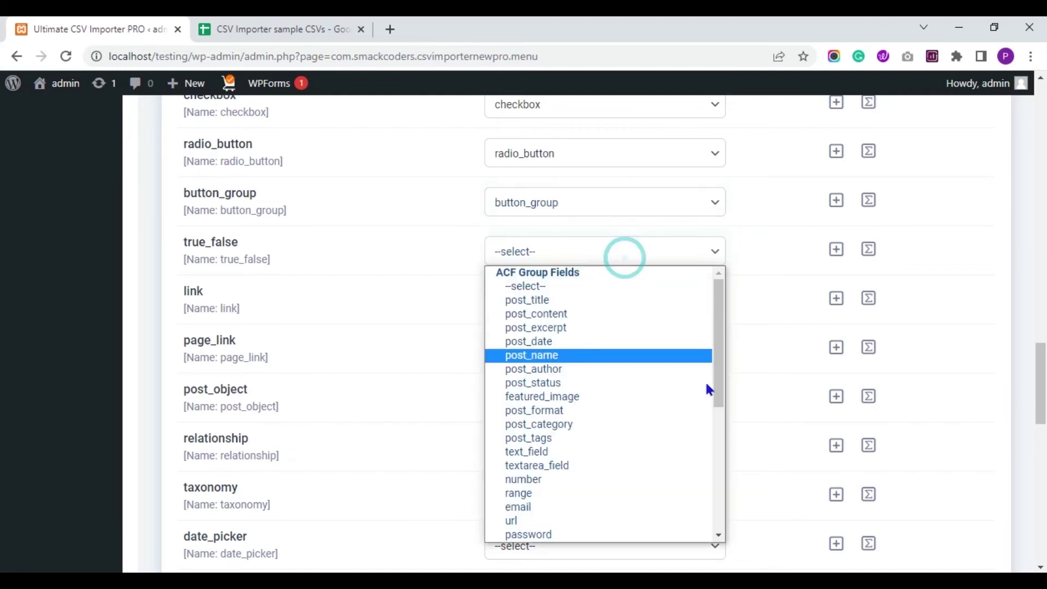
click(716, 419)
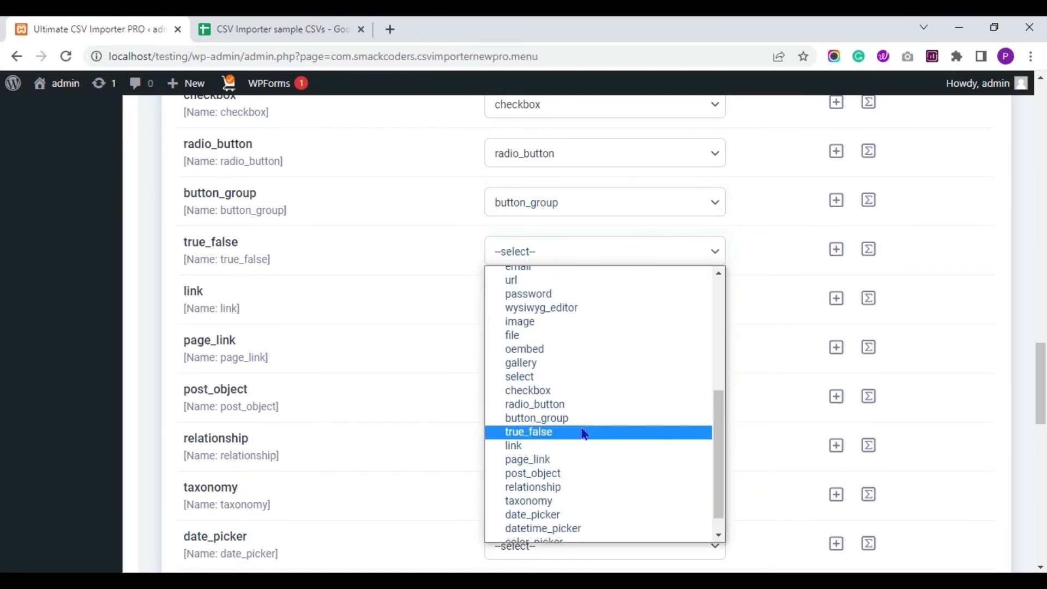
click(581, 429)
click(570, 301)
scroll(701, 256, down, 5)
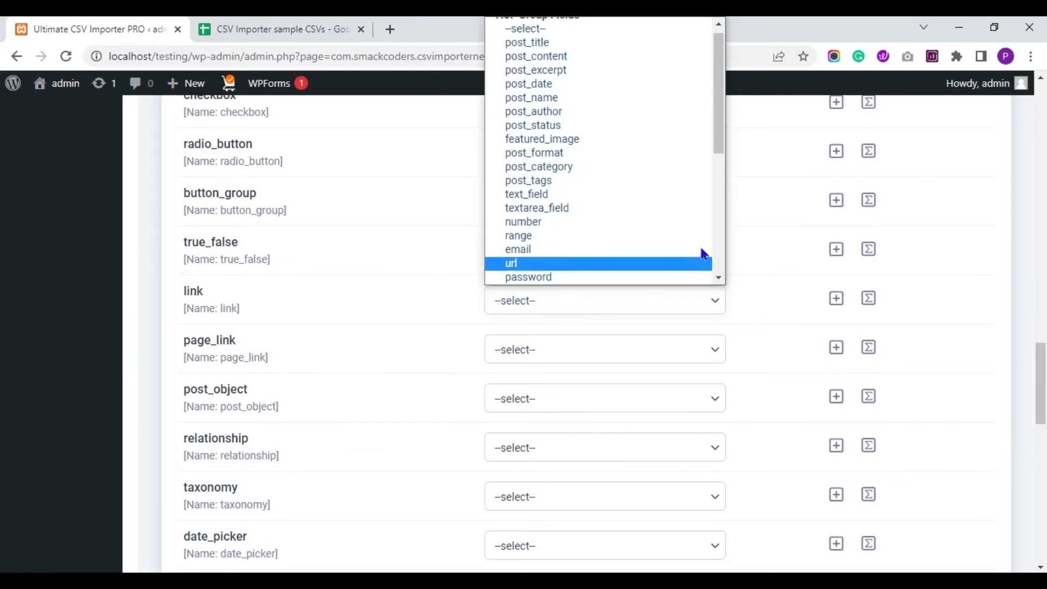
click(668, 196)
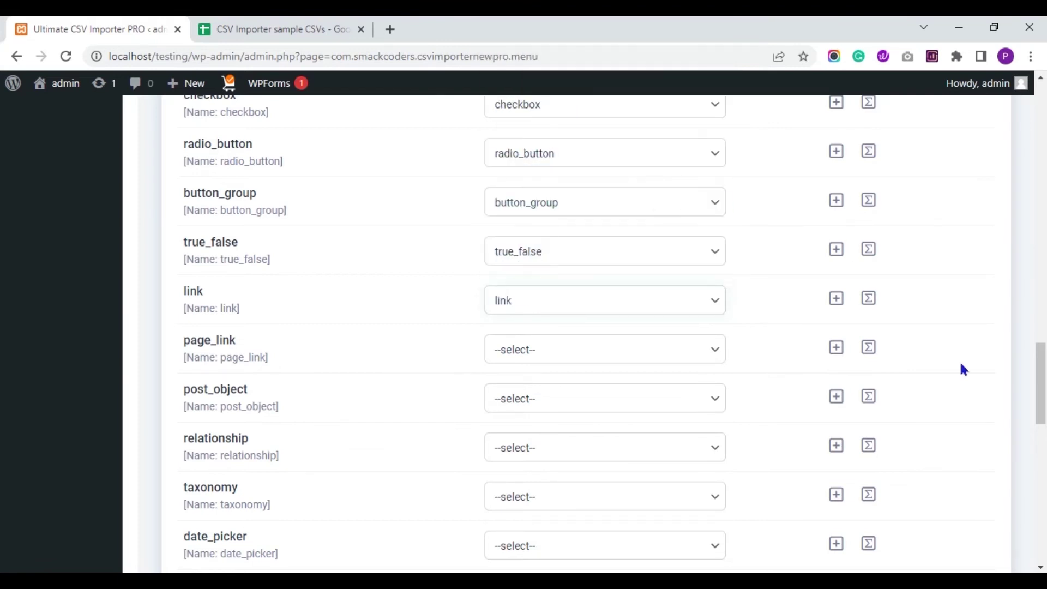
Map the ACF page_link field to the page_link CSV header
scroll(2, 381, down, 4)
click(702, 153)
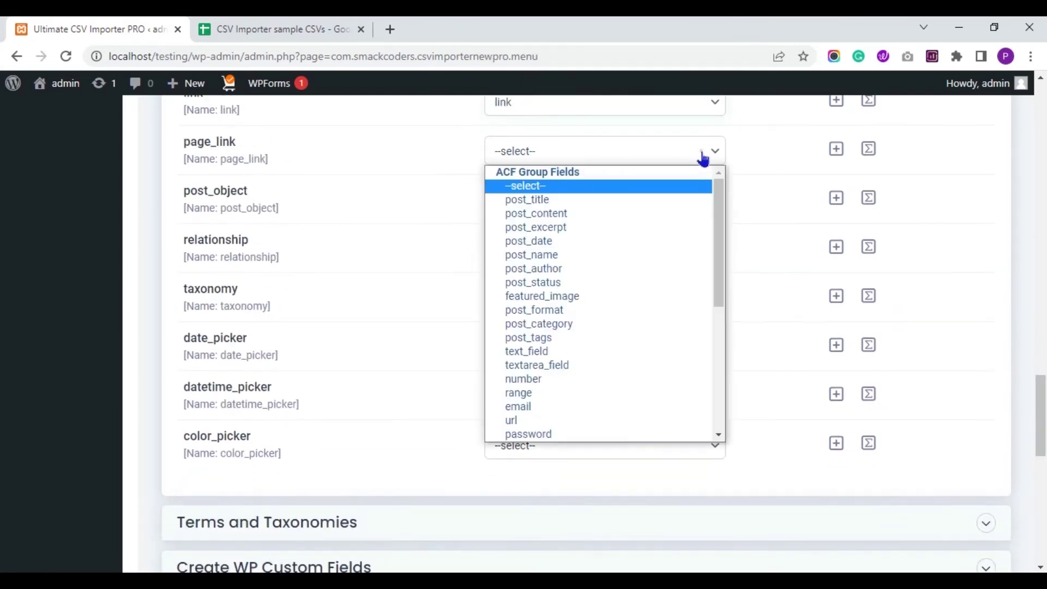
click(721, 366)
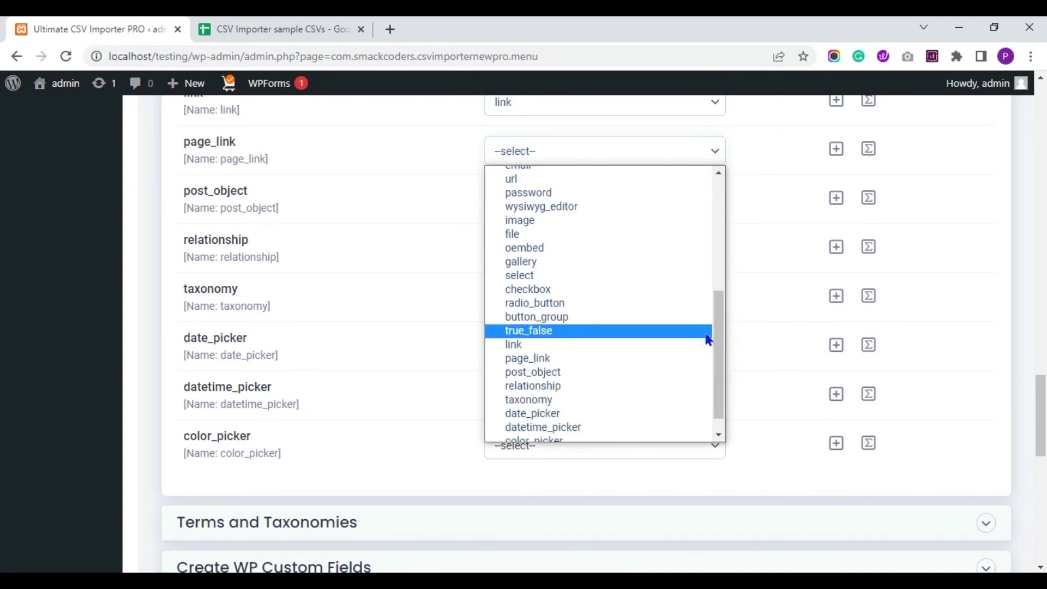
click(680, 356)
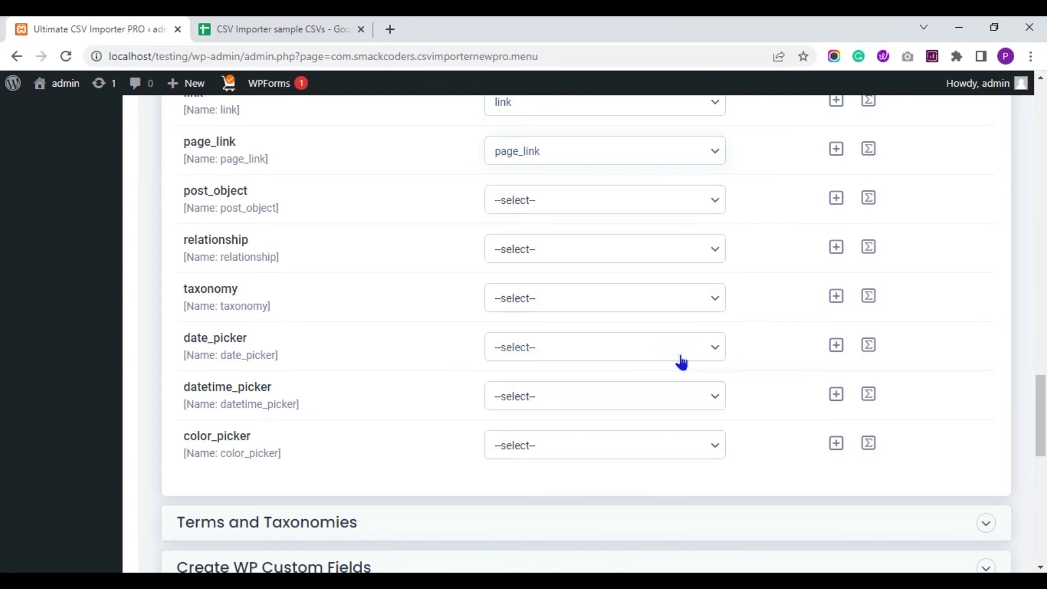
Map the ACF post_object and relationship fields to the post_object and relationship CSV headers
click(642, 207)
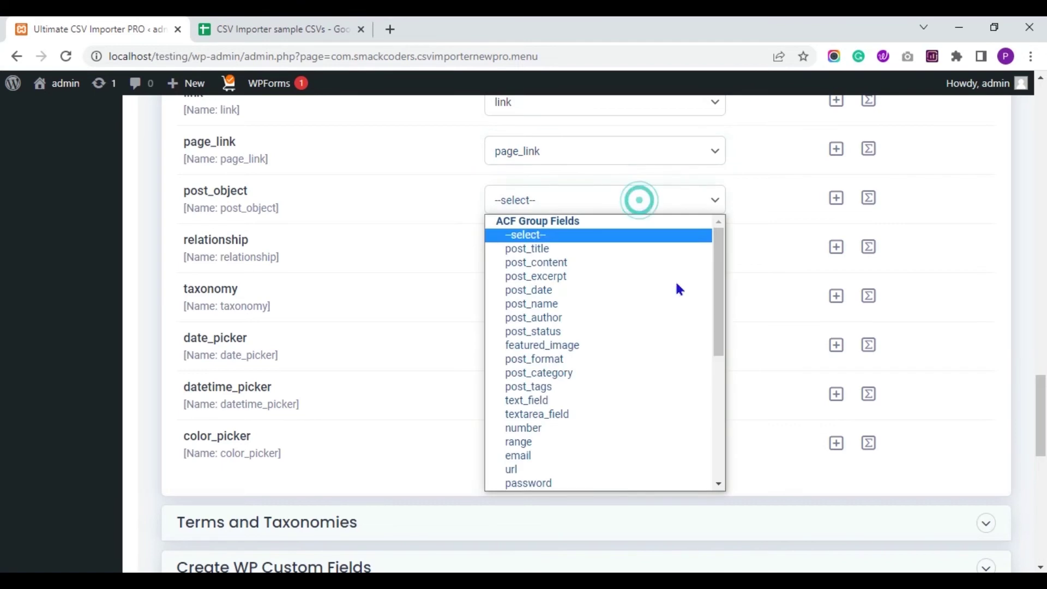
click(720, 449)
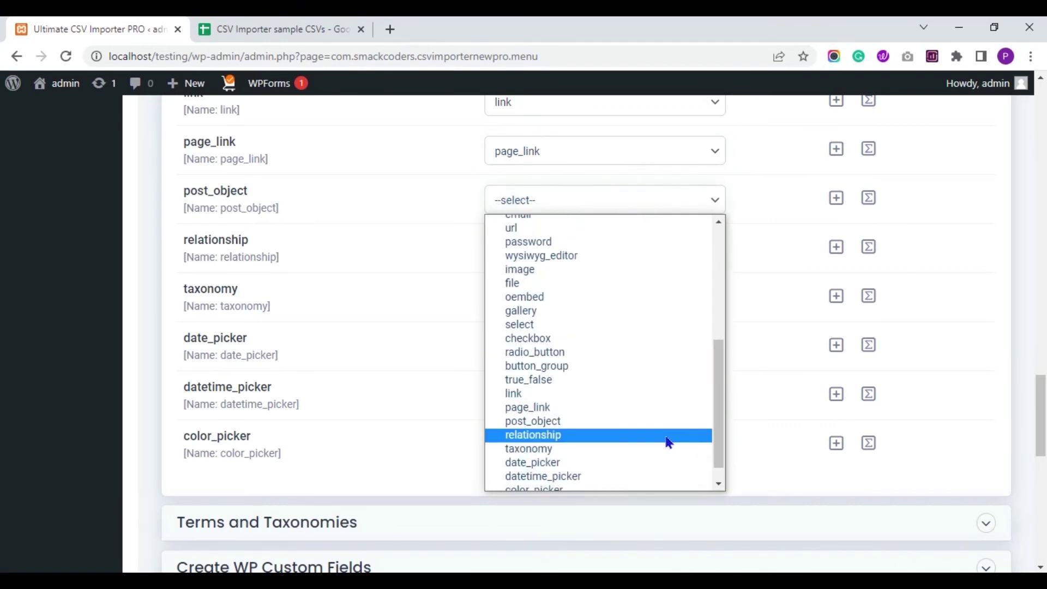
click(656, 420)
click(612, 243)
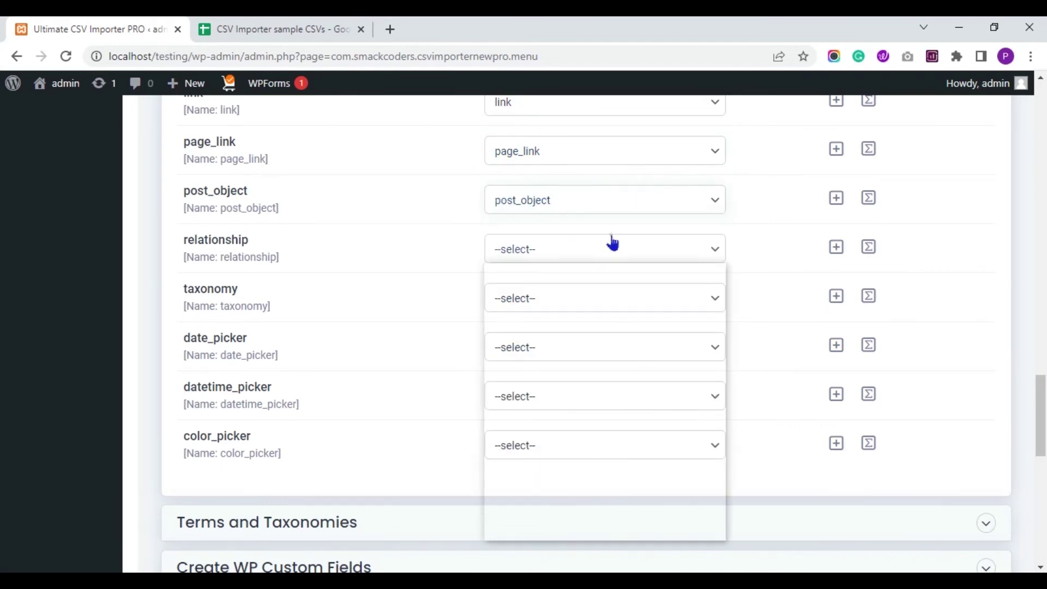
click(718, 496)
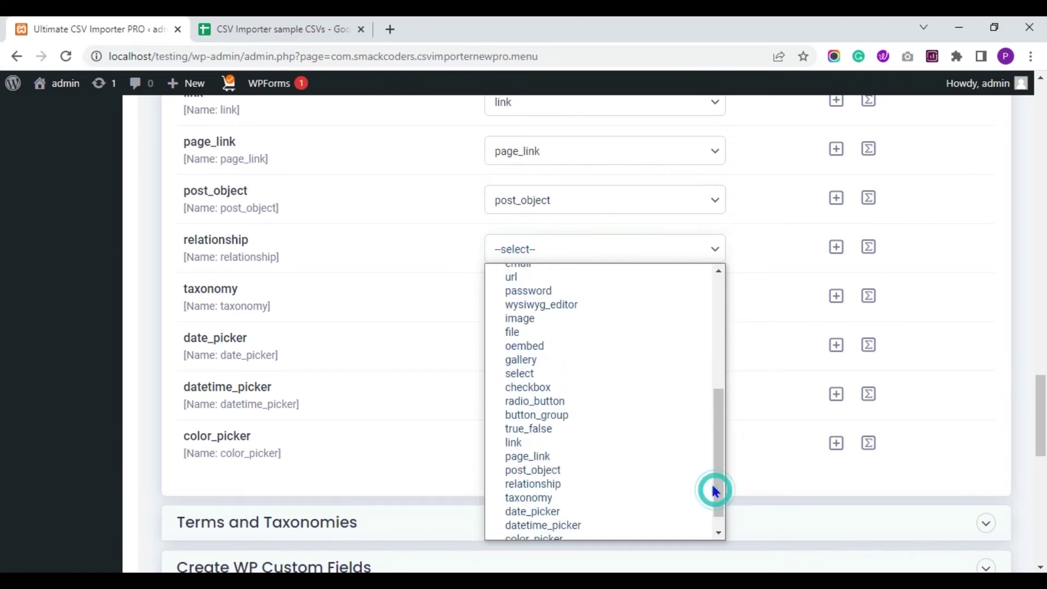
click(639, 485)
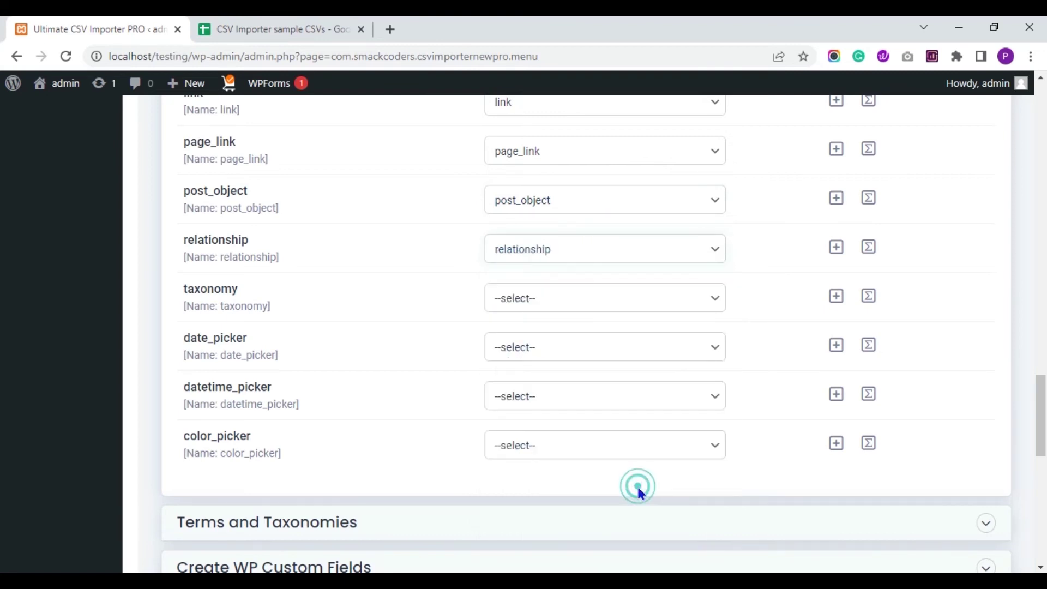
Map the ACF taxonomy and date_picker fields to the taxonomy and date_picker CSV headers
click(593, 294)
click(716, 239)
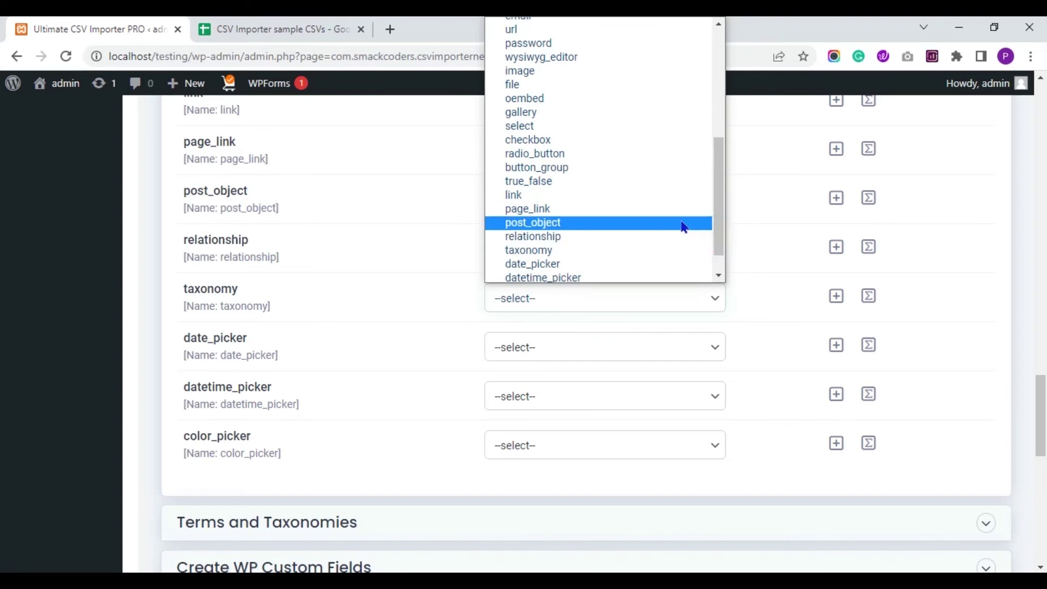
click(666, 253)
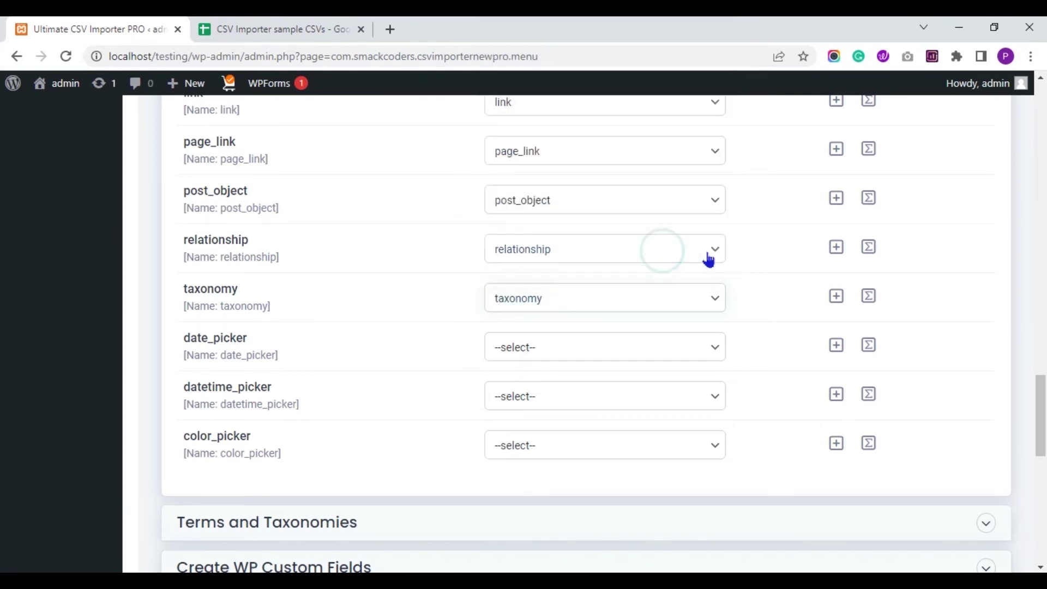
click(685, 349)
scroll(717, 310, down, 5)
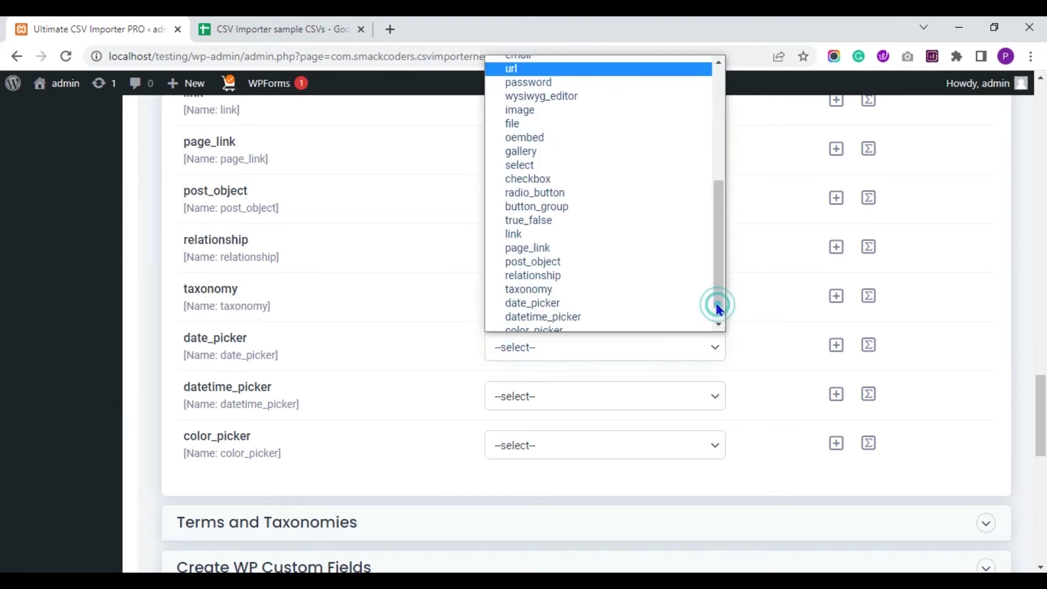
click(645, 302)
Map the ACF datetime_picker and color_picker fields to the datetime_picker and color_picker CSV headers
click(625, 398)
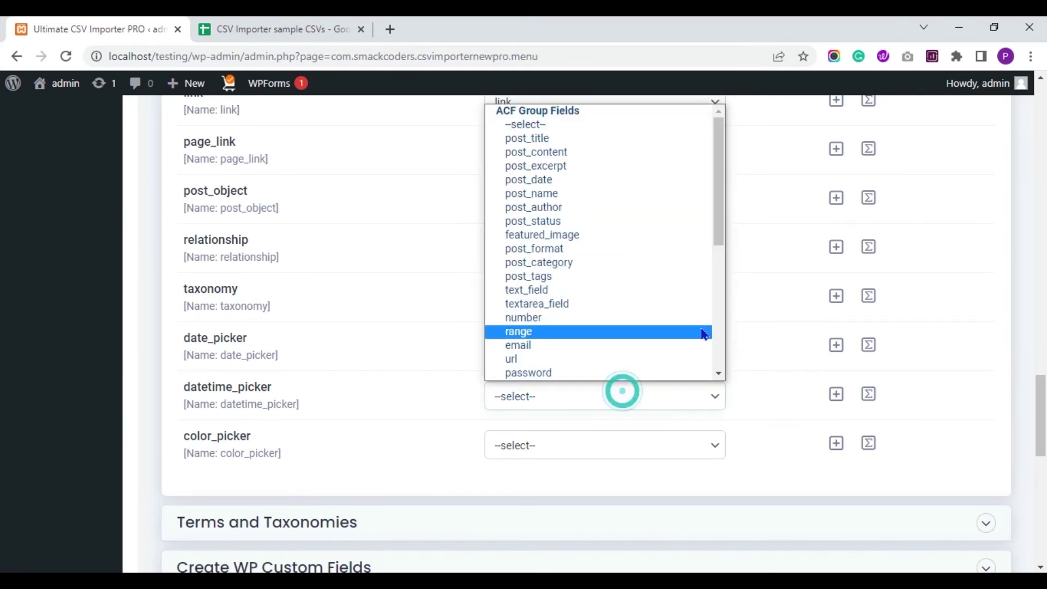
scroll(716, 338, down, 5)
click(686, 368)
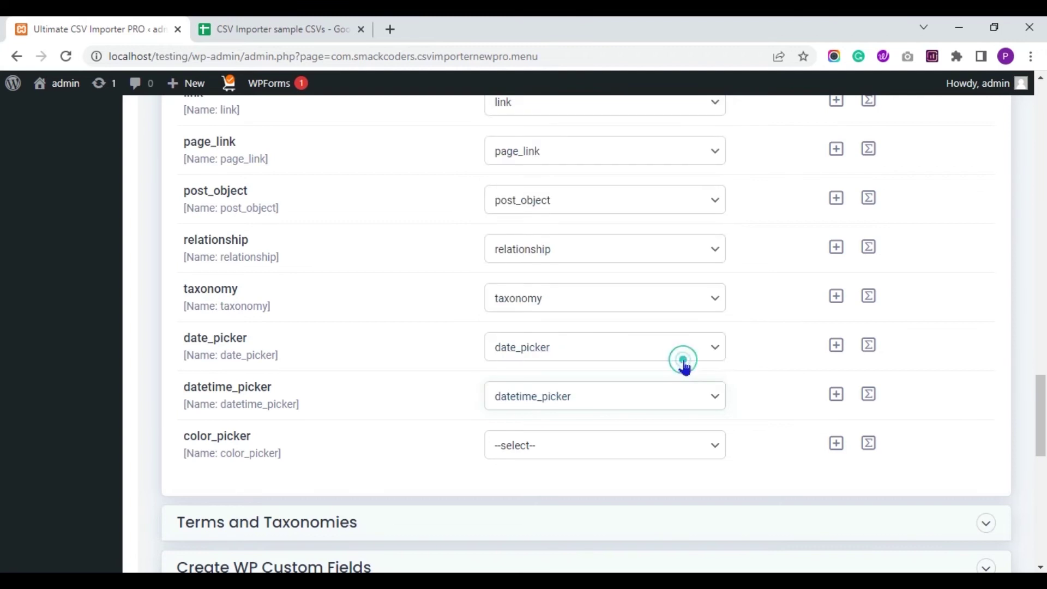
click(655, 446)
scroll(719, 423, down, 5)
drag(719, 423, 671, 434)
click(670, 428)
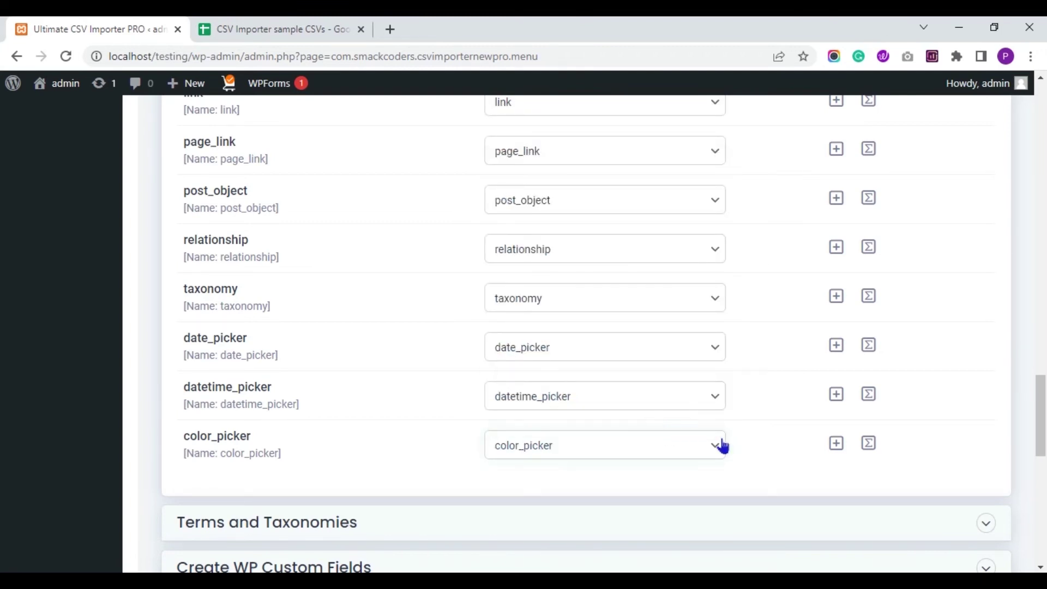
Expand Terms and Taxonomies and map the post_tag field to the post_tags CSV header
scroll(1031, 452, down, 4)
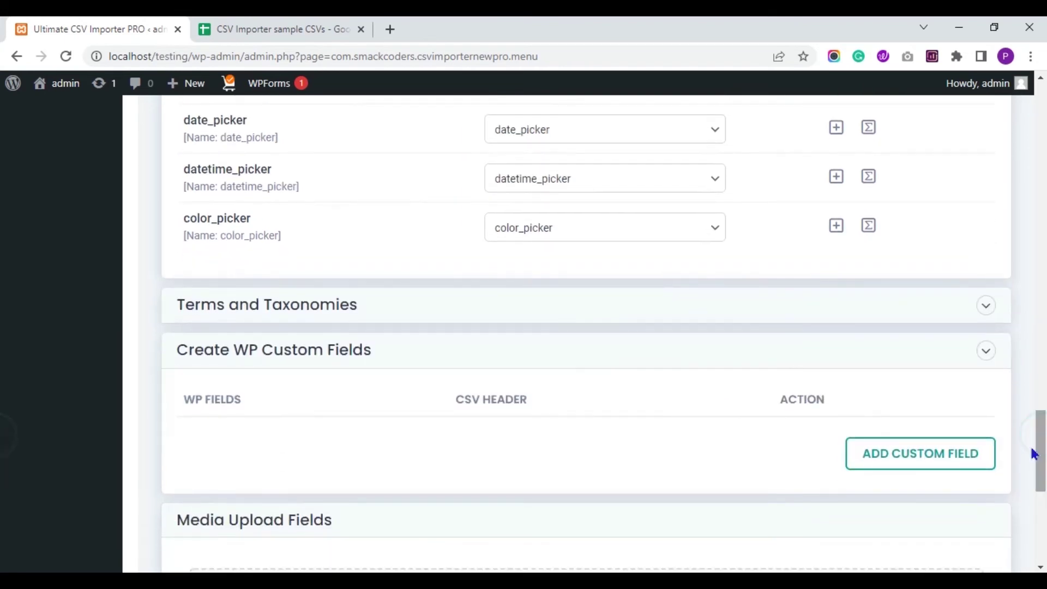
click(971, 309)
click(594, 443)
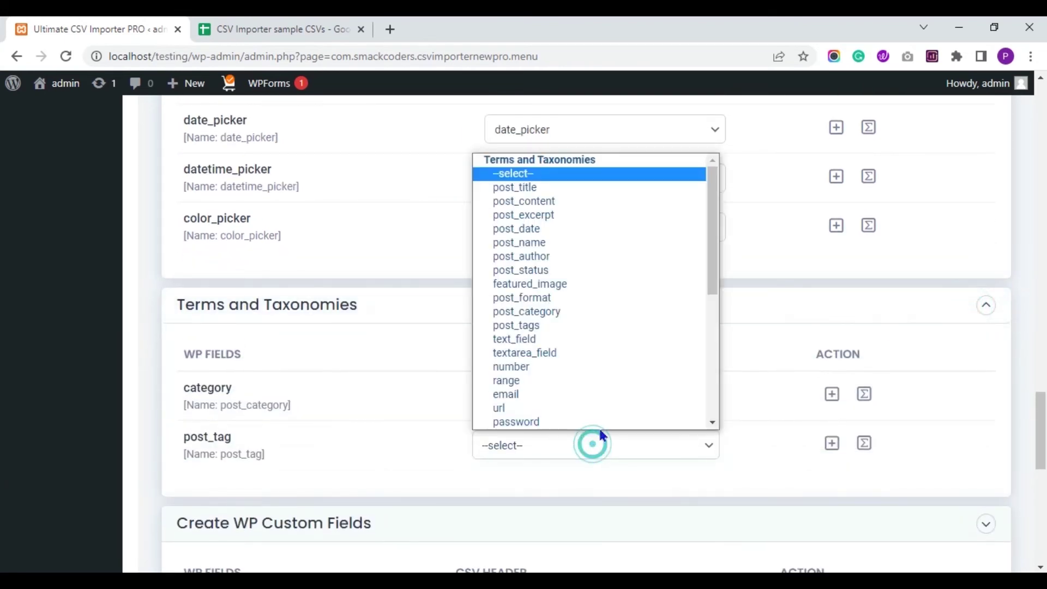
click(713, 387)
click(713, 388)
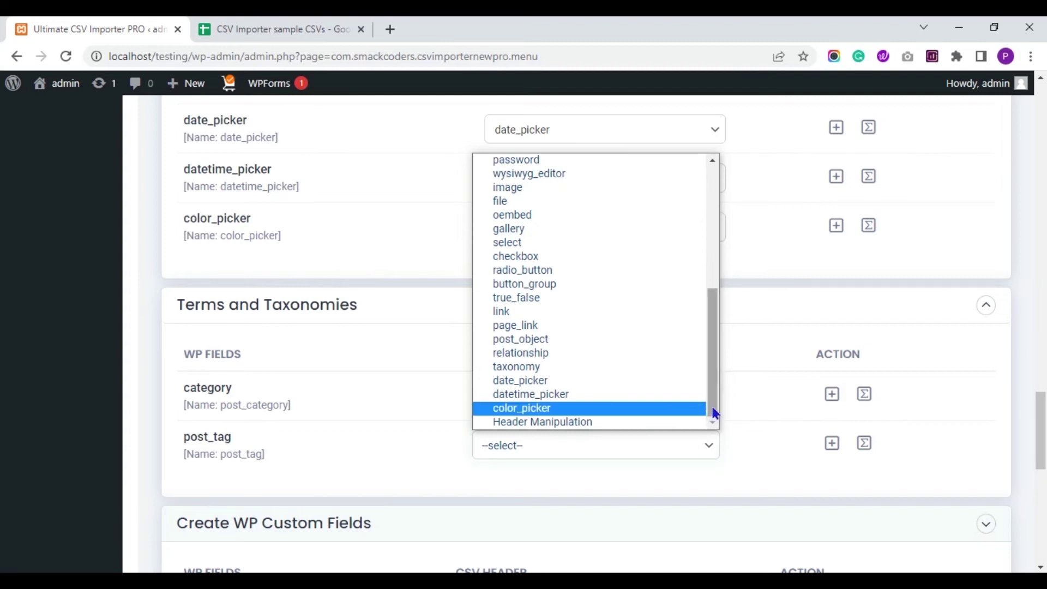
drag(715, 415, 701, 280)
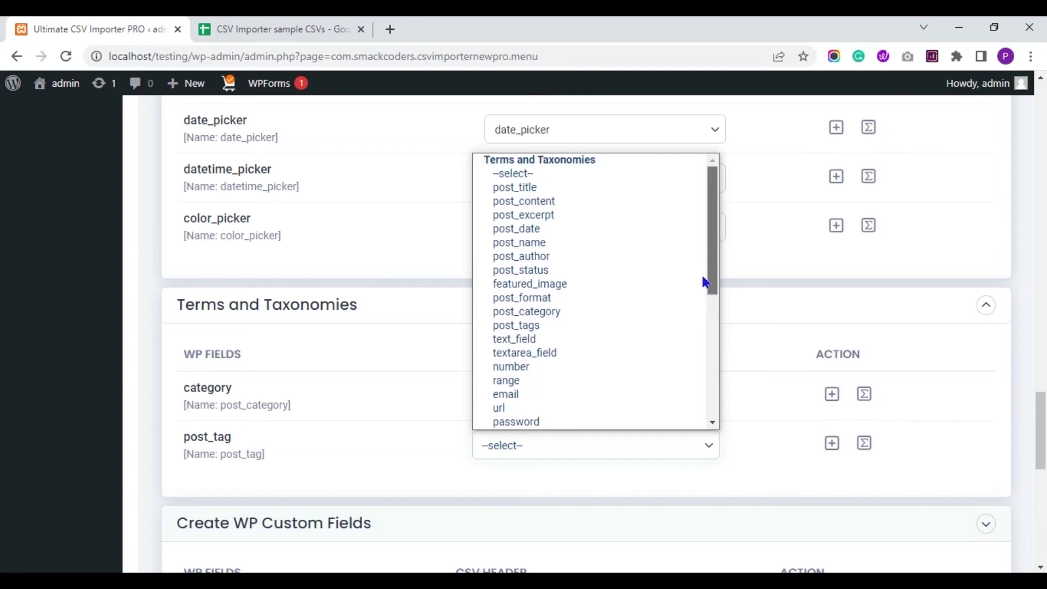
click(621, 334)
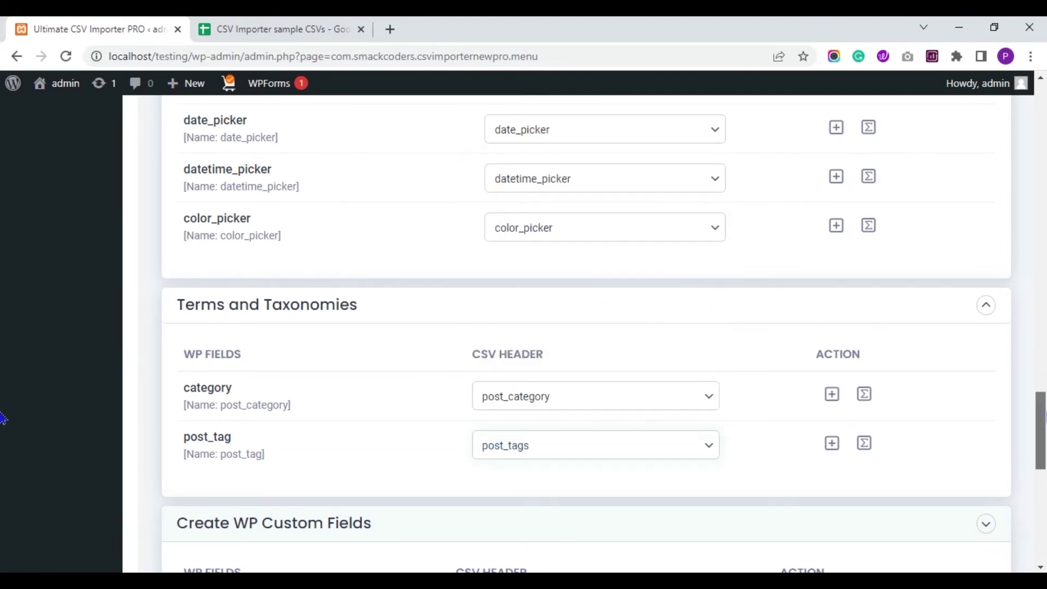
Shorten the name for saving this mapping to acf-group-fields
scroll(2, 455, down, 4)
scroll(2, 463, down, 6)
click(687, 401)
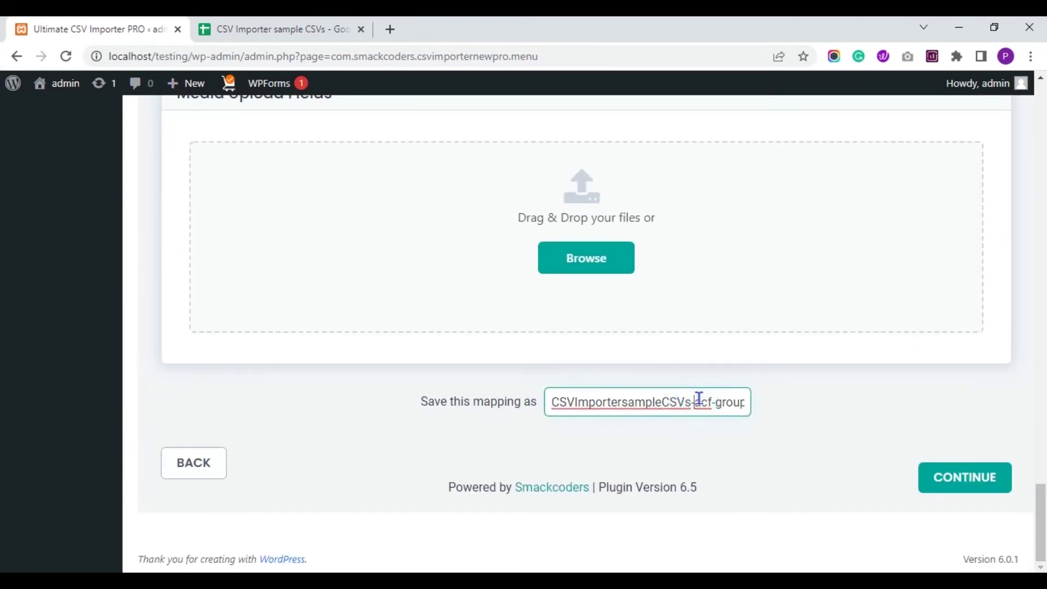
key(shift+Home)
key(BackSpace)
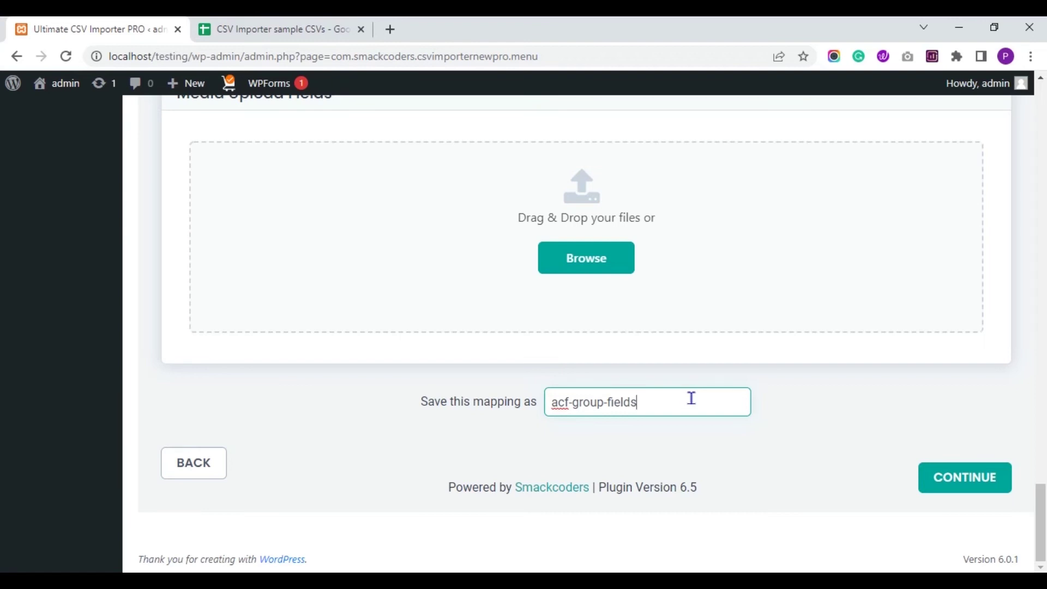
View the saved mapping templates in the importer's Manager in a separate browser tab, and close that tab
drag(1041, 490, 1044, 90)
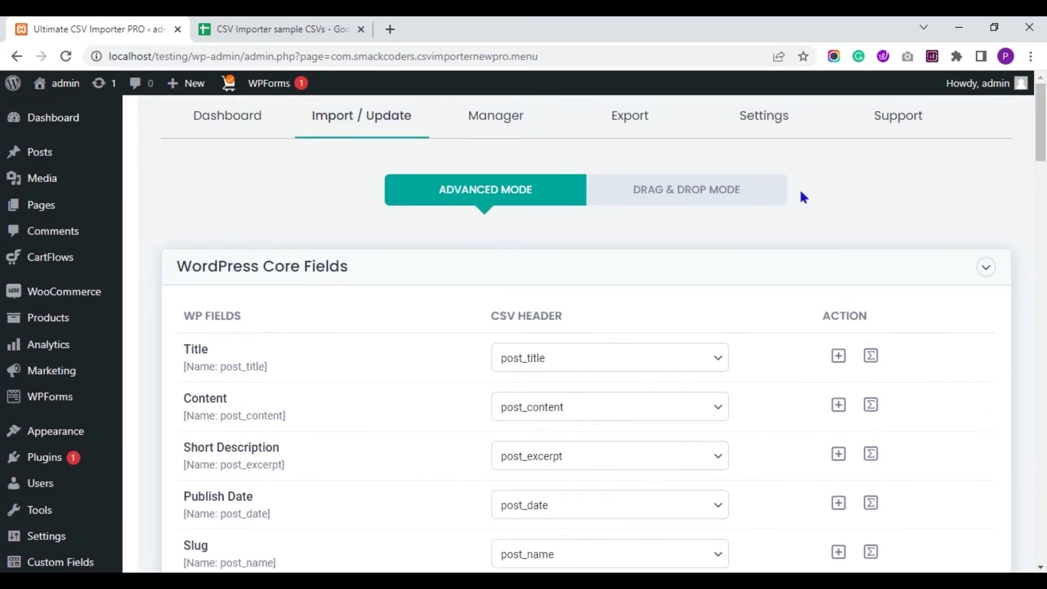
scroll(584, 210, down, 5)
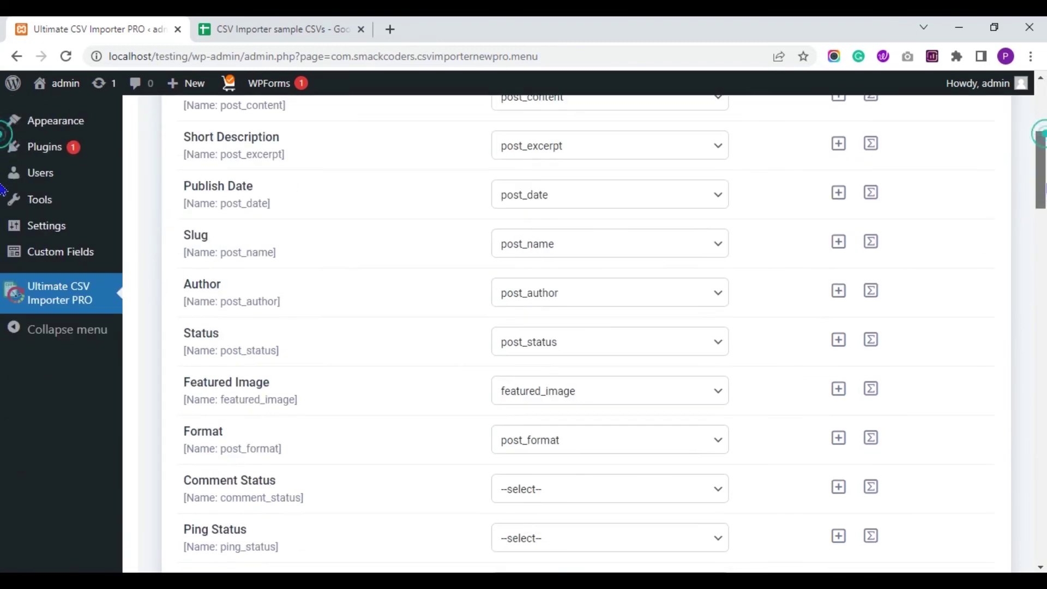
right_click(108, 287)
click(131, 294)
click(253, 21)
click(133, 21)
click(211, 28)
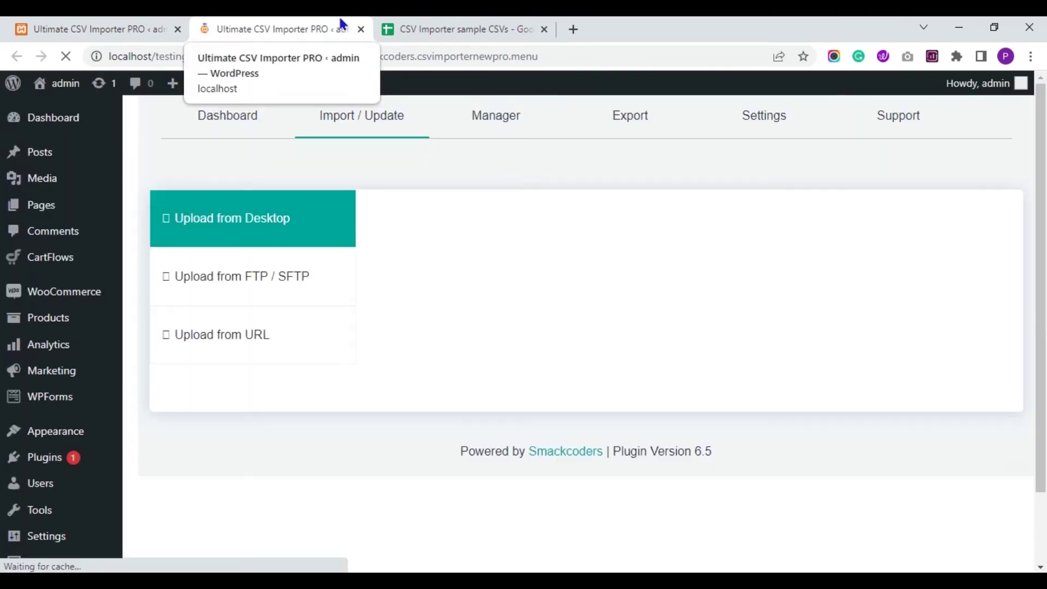
click(527, 131)
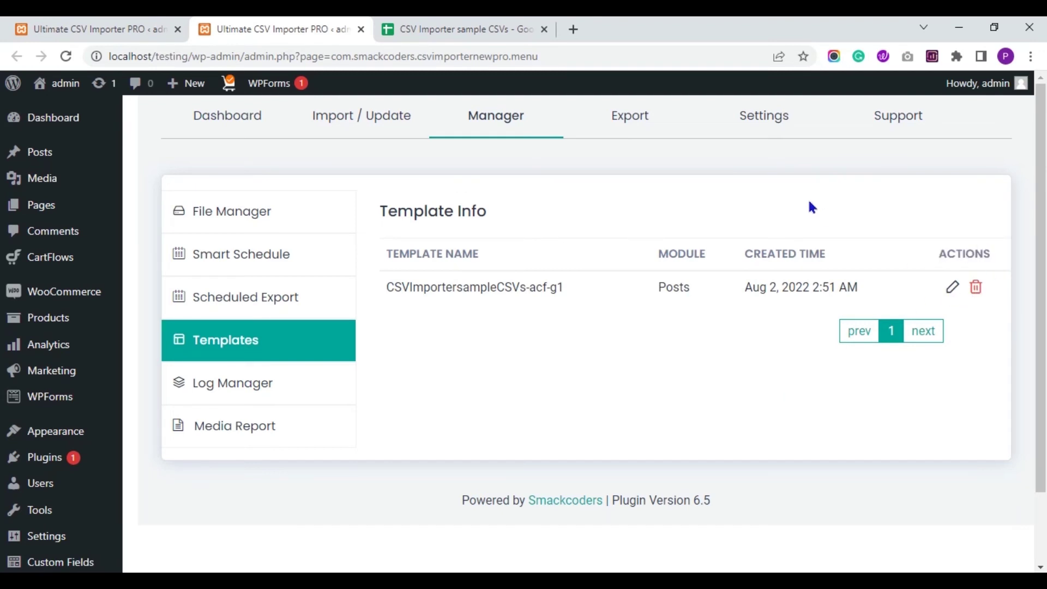
click(360, 30)
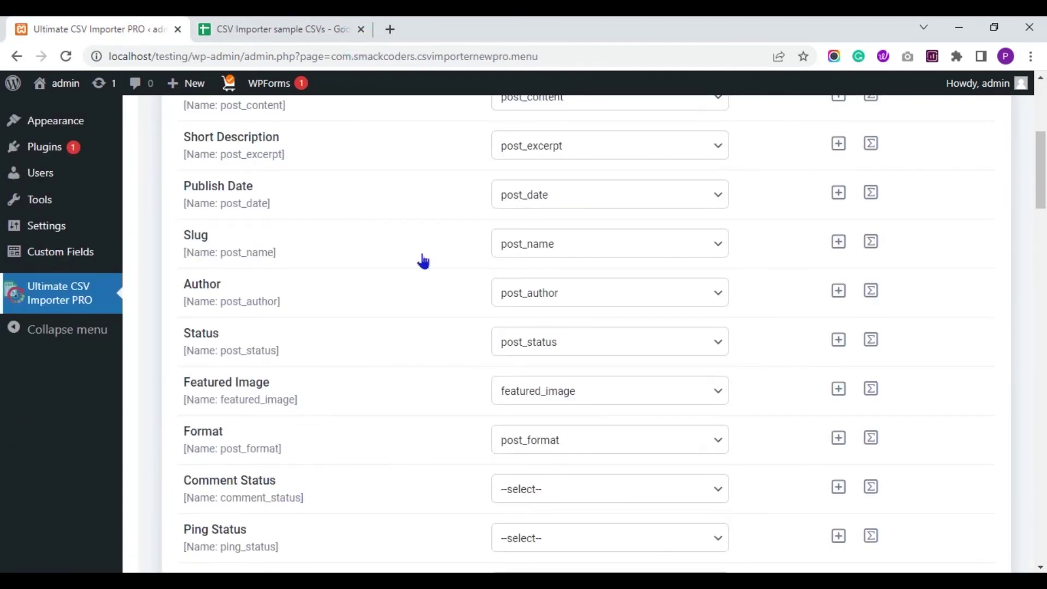
Submit the field mapping saved as acf-group-fields and proceed to the media handling settings
drag(1040, 190, 1040, 458)
scroll(2, 469, down, 7)
scroll(2, 502, down, 3)
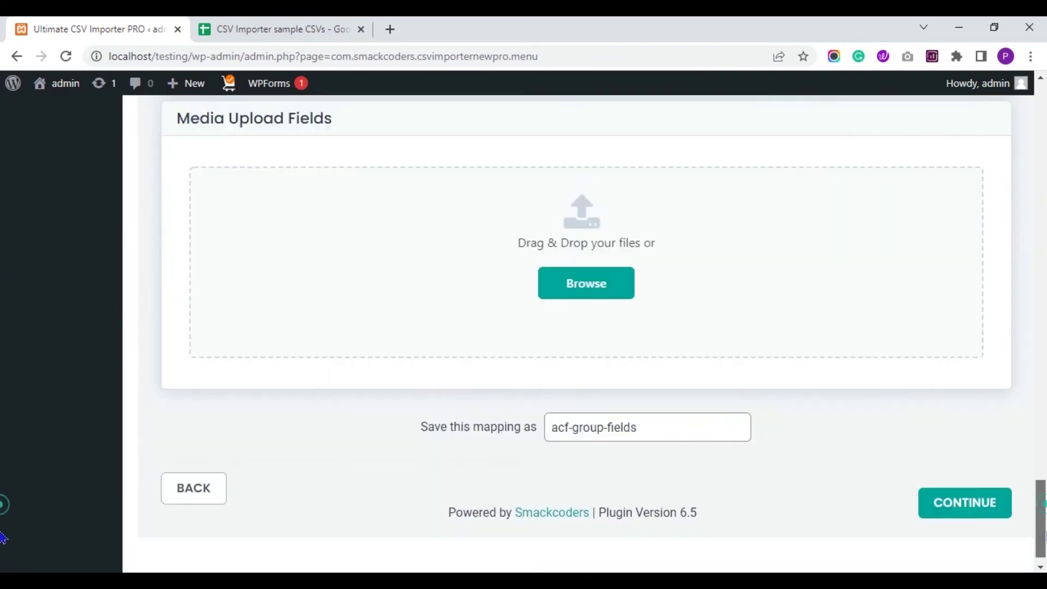
click(963, 486)
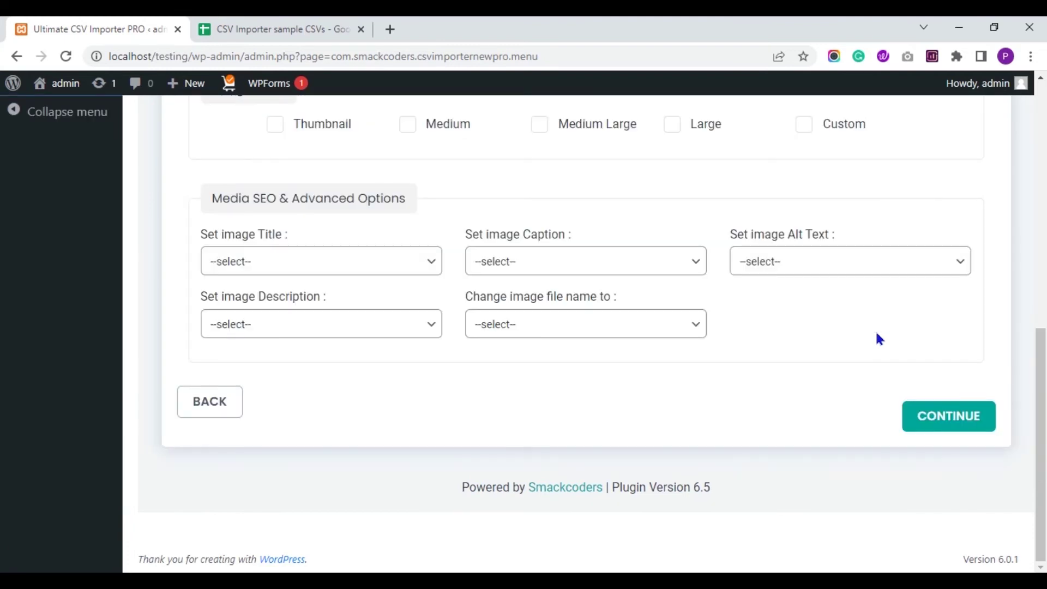
Review the featured image media handling options and continue to the import configuration with the default settings
drag(1037, 355, 1043, 119)
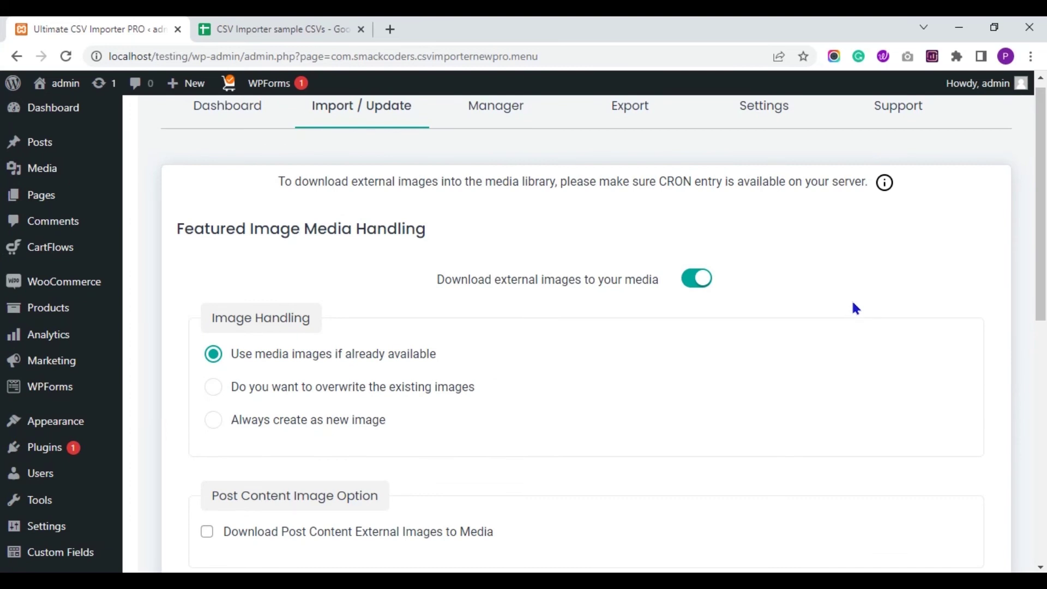
drag(1040, 251, 1042, 479)
click(951, 444)
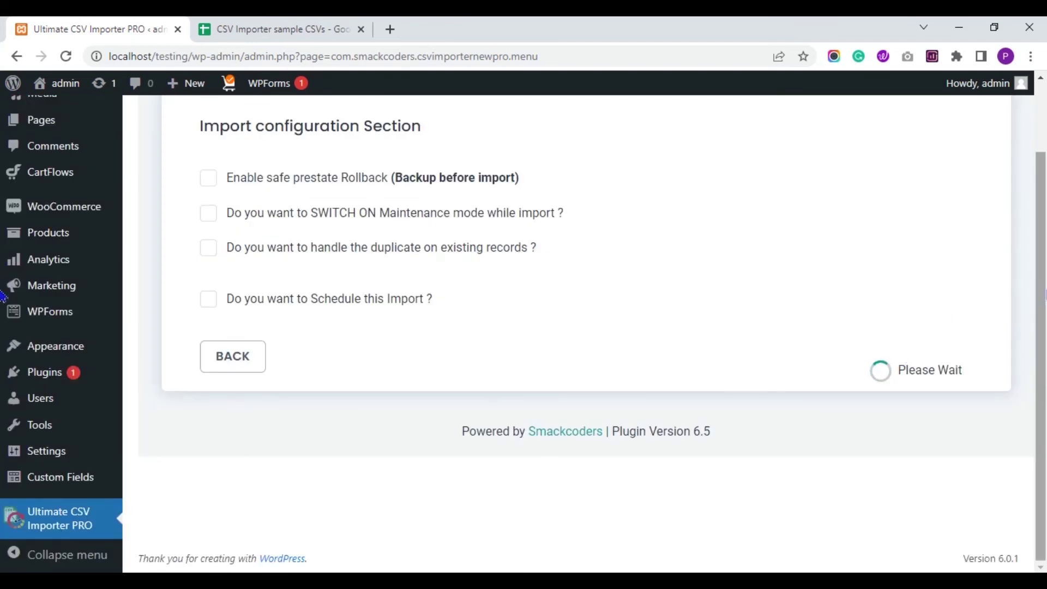
Look at the import scheduling options, turn scheduling back off, and start the import immediately
scroll(3, 297, up, 1)
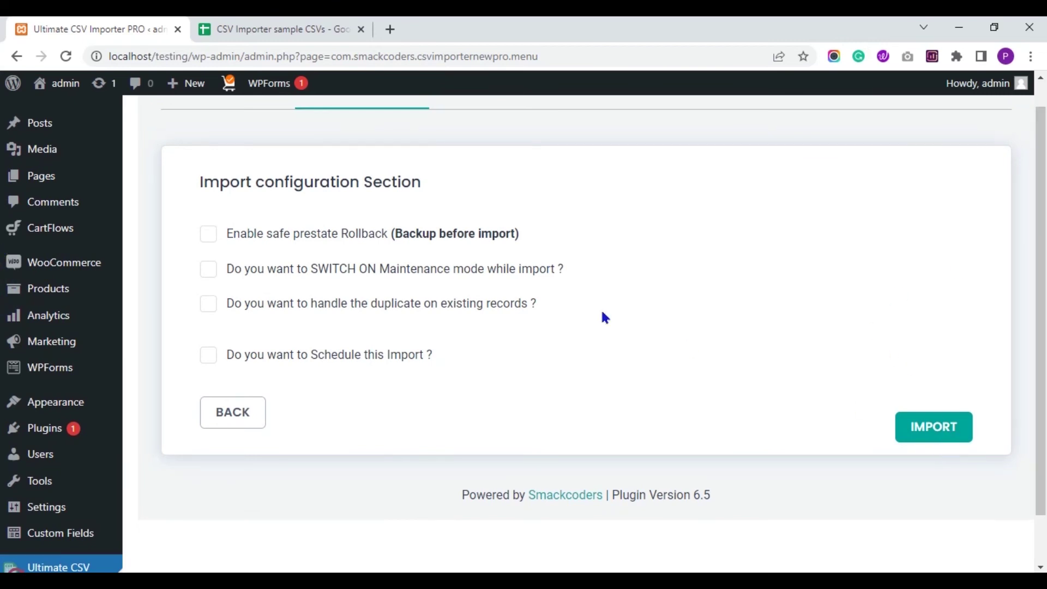
click(211, 360)
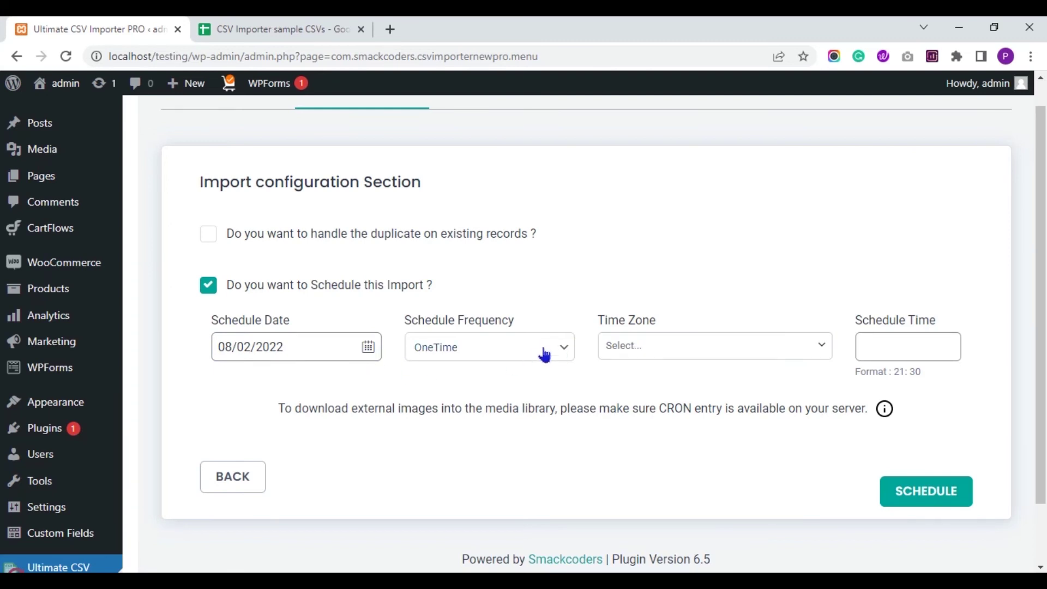
click(208, 285)
click(908, 426)
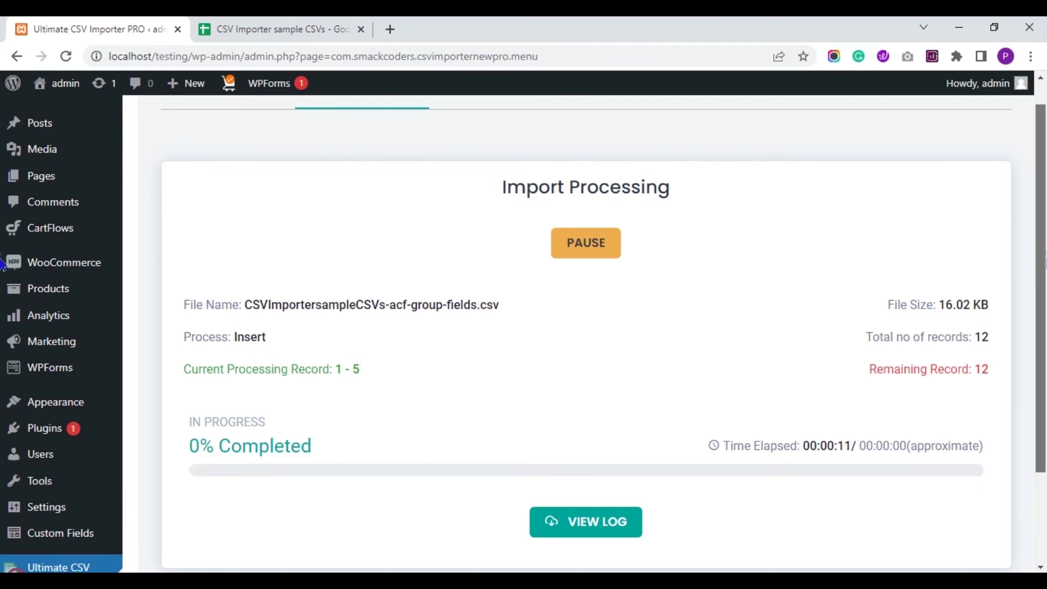
Open the import log once the import completes and read through its post entries
scroll(3, 262, down, 1)
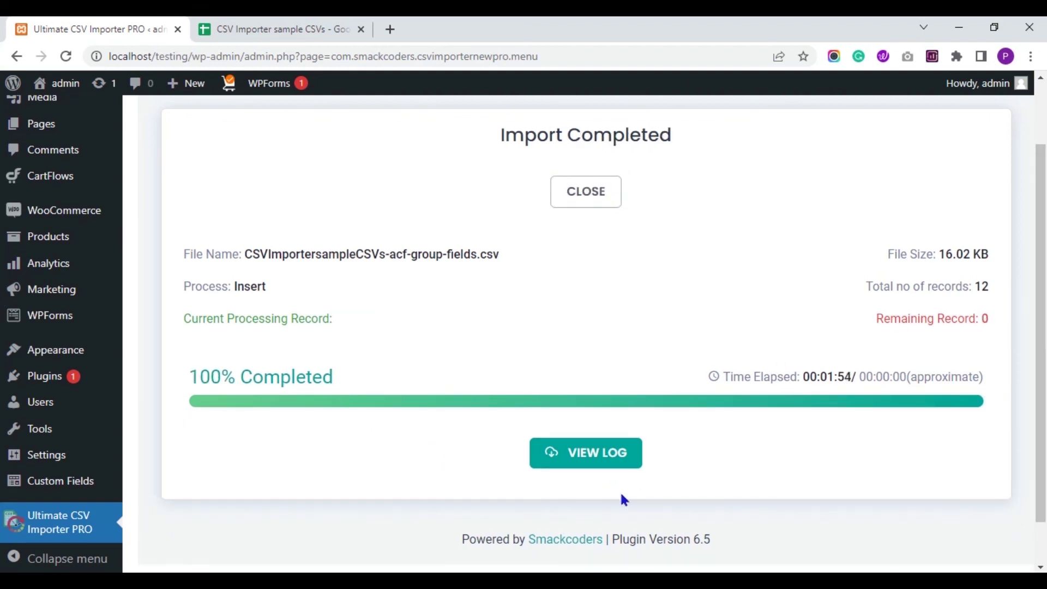
click(604, 466)
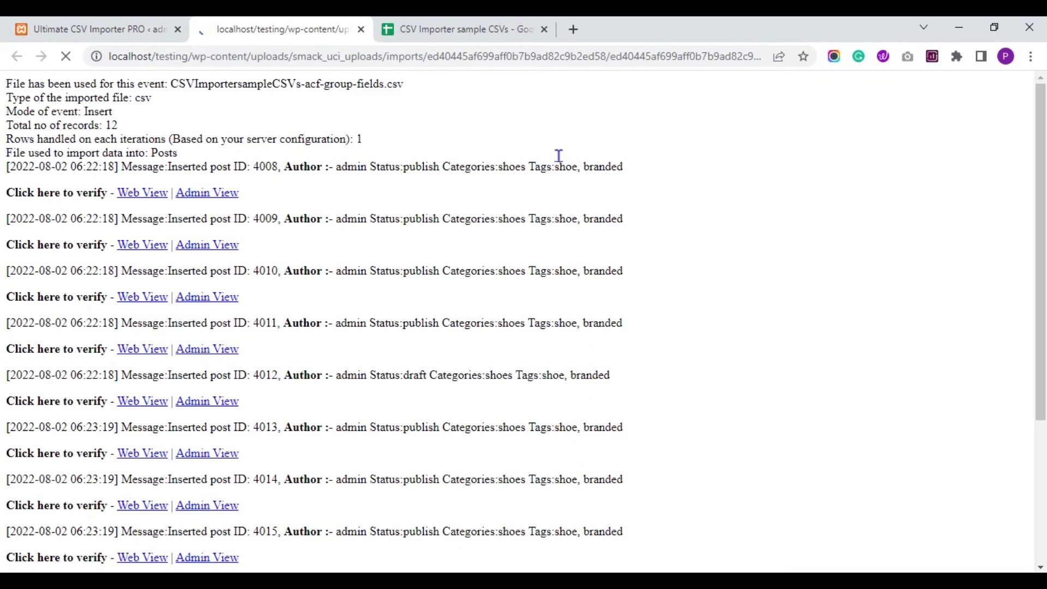
scroll(1, 207, down, 2)
scroll(1, 218, up, 2)
scroll(2, 229, down, 4)
scroll(2, 235, up, 3)
scroll(2, 236, up, 1)
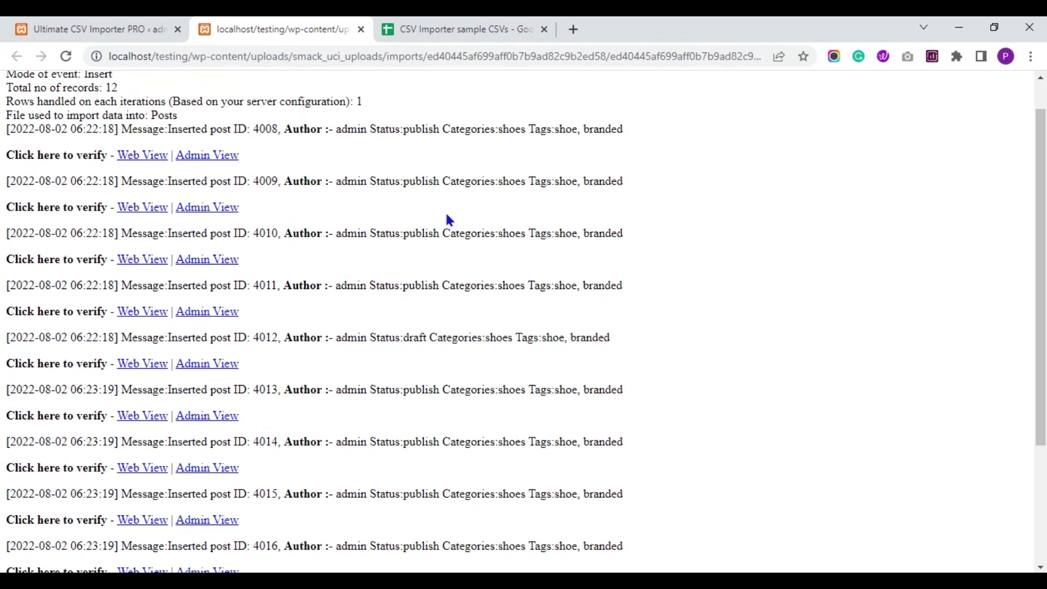
Open the Admin View of the first imported post in the log, ID 4008, in a new tab
scroll(2, 213, up, 2)
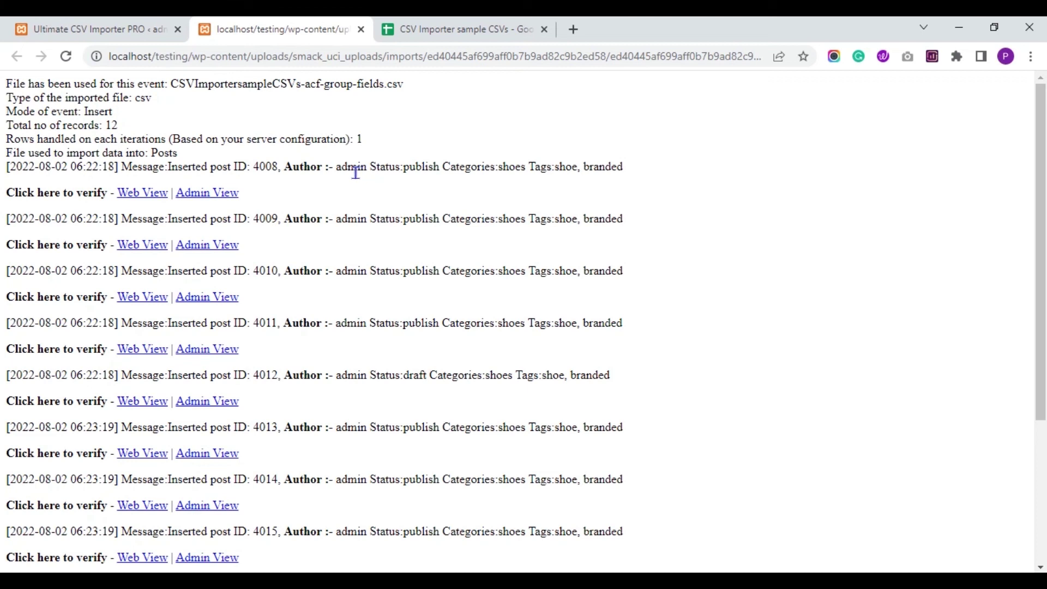
right_click(236, 196)
click(242, 205)
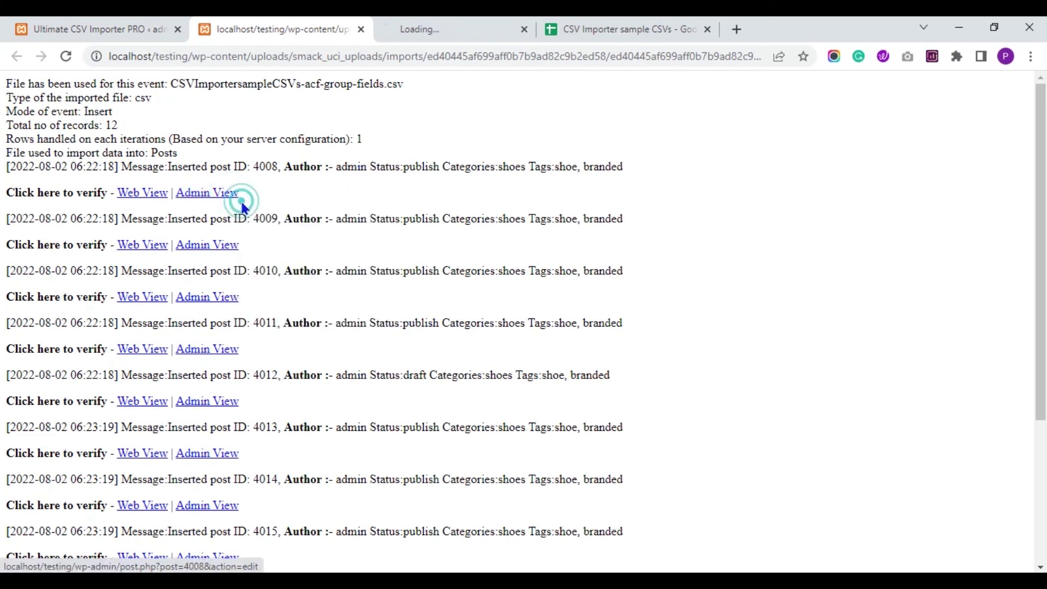
Open the Admin View of the second logged post, ID 4009, in a new tab and switch to the editor of post 4008
right_click(221, 246)
click(236, 255)
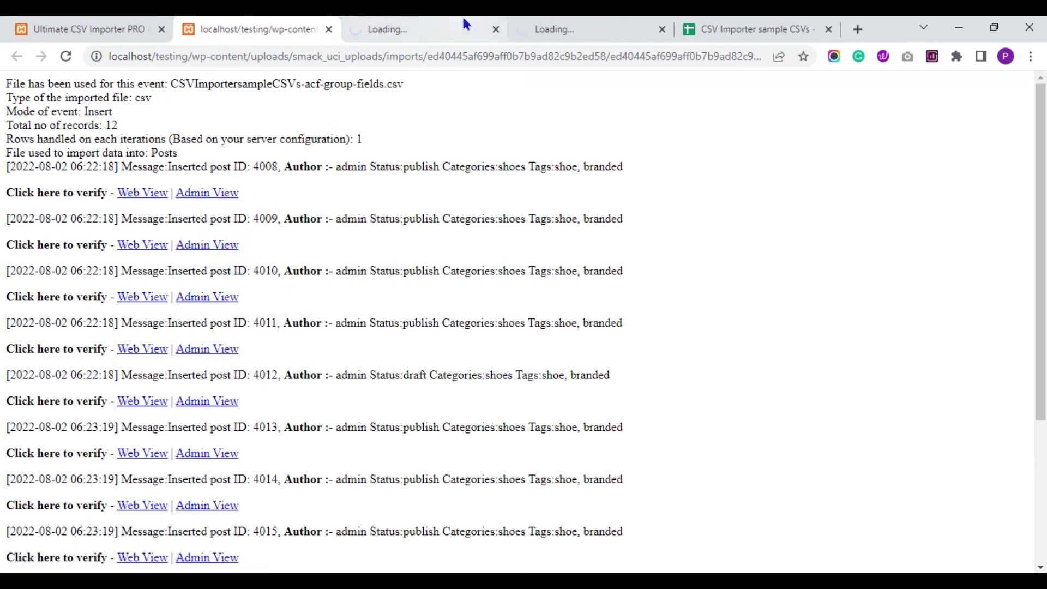
click(466, 24)
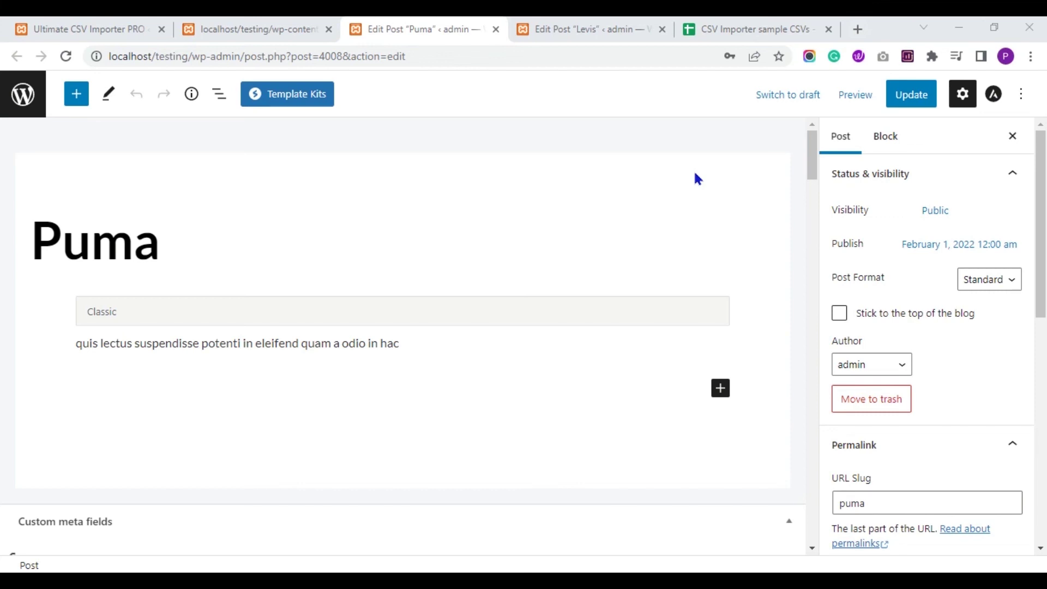
Examine the Puma post's custom meta fields and its permalink, category, tag, featured image and excerpt settings
click(812, 170)
drag(813, 173, 830, 537)
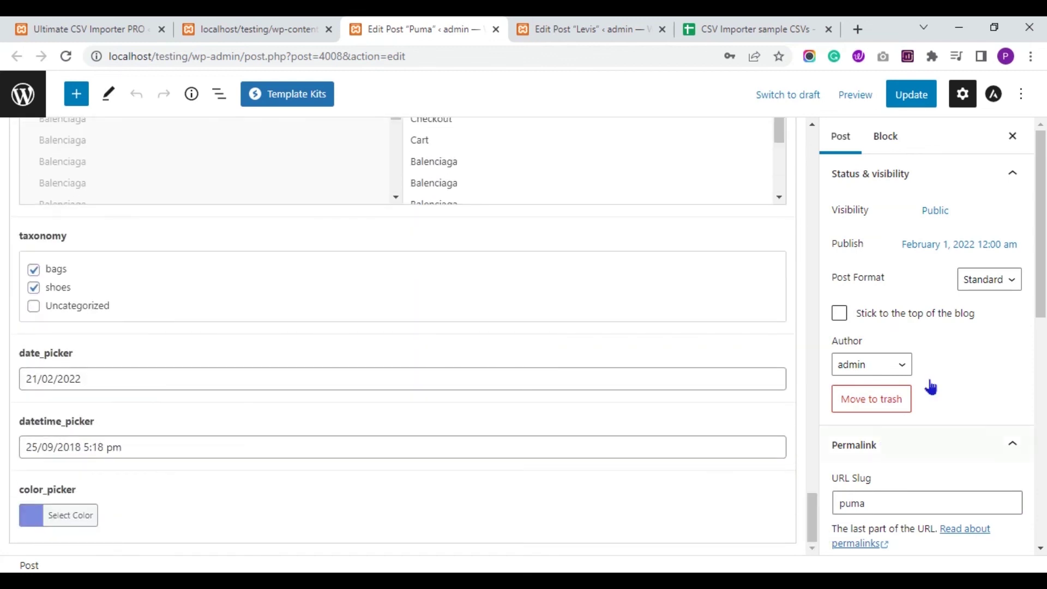
drag(1041, 287, 1041, 431)
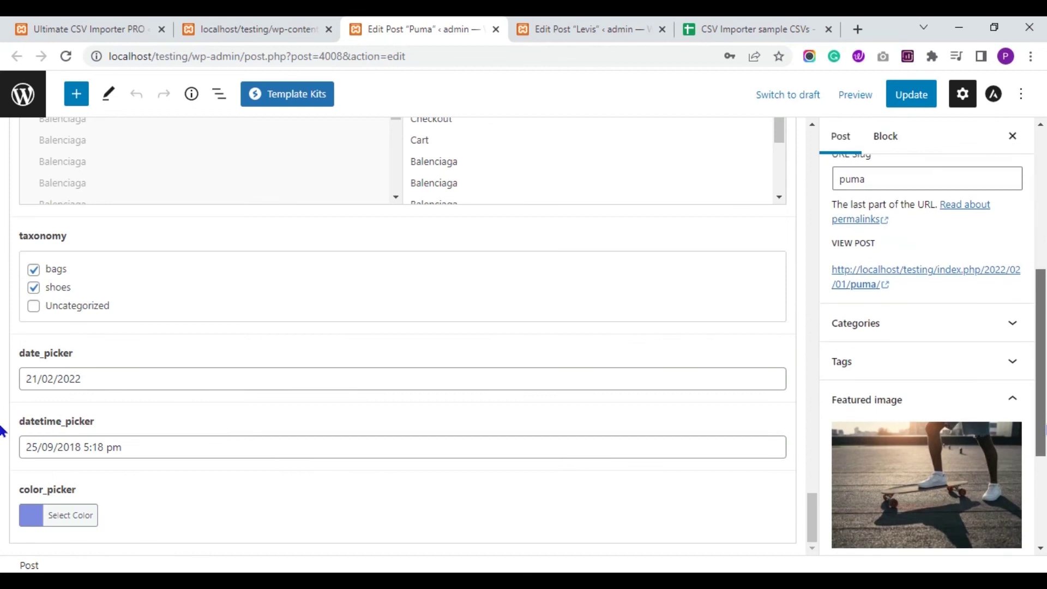
click(1011, 321)
drag(1041, 327, 1043, 357)
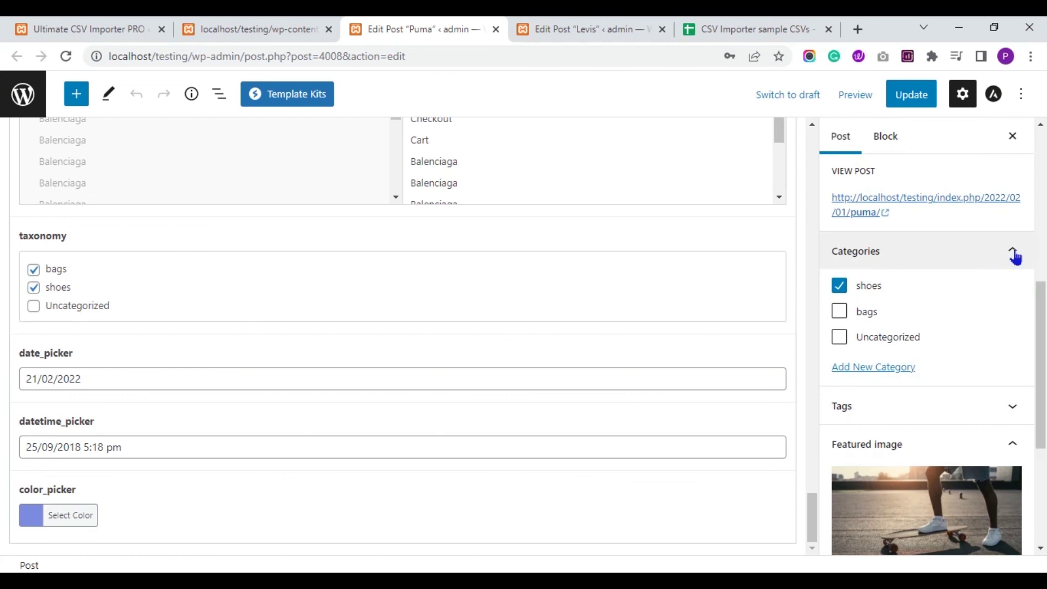
click(1012, 403)
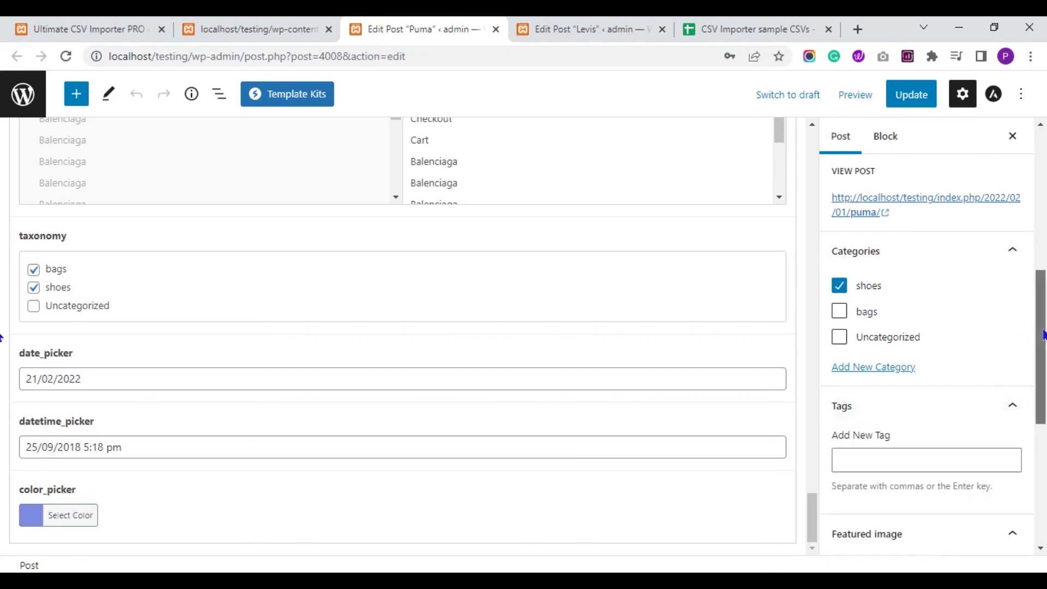
scroll(1022, 308, down, 3)
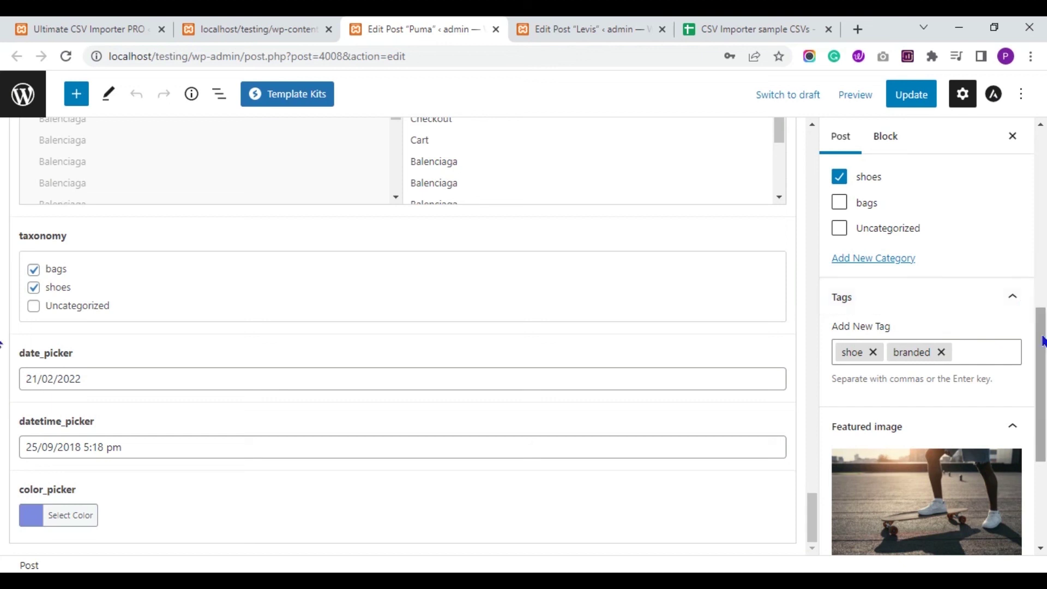
drag(1040, 331, 1044, 444)
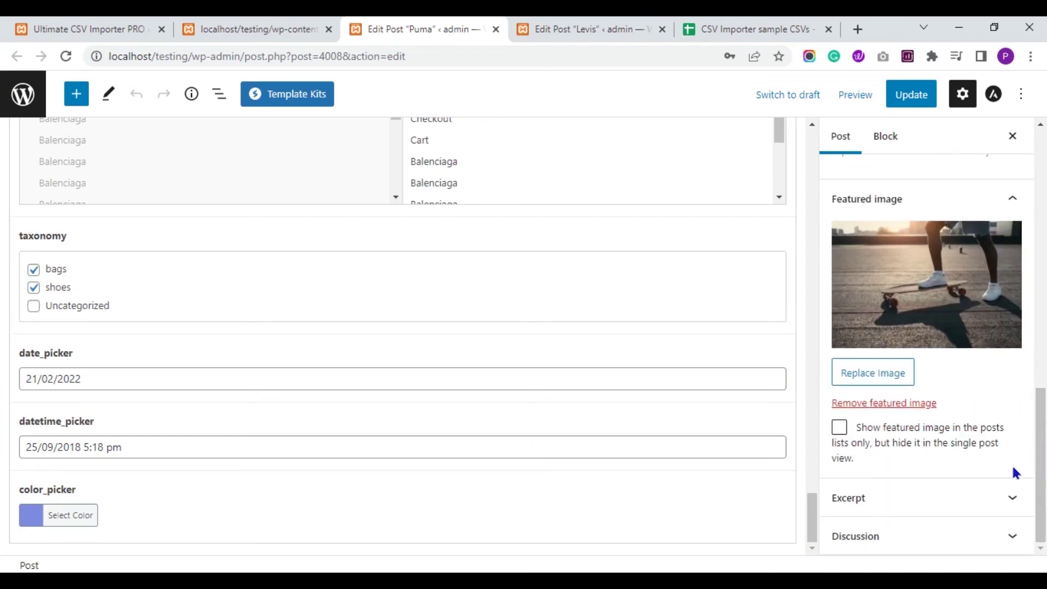
click(1010, 495)
drag(1042, 440, 1044, 140)
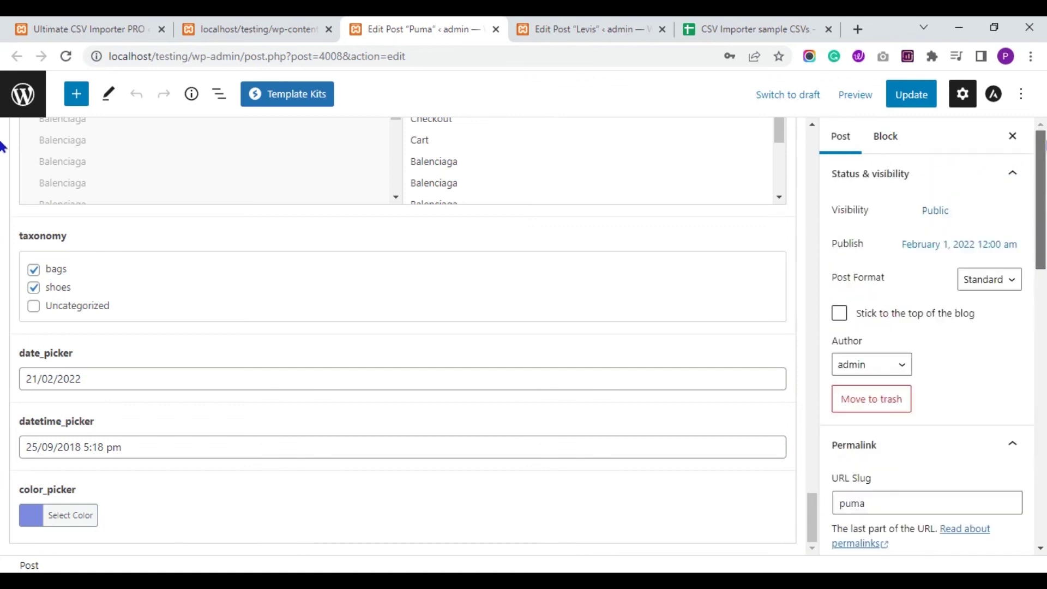